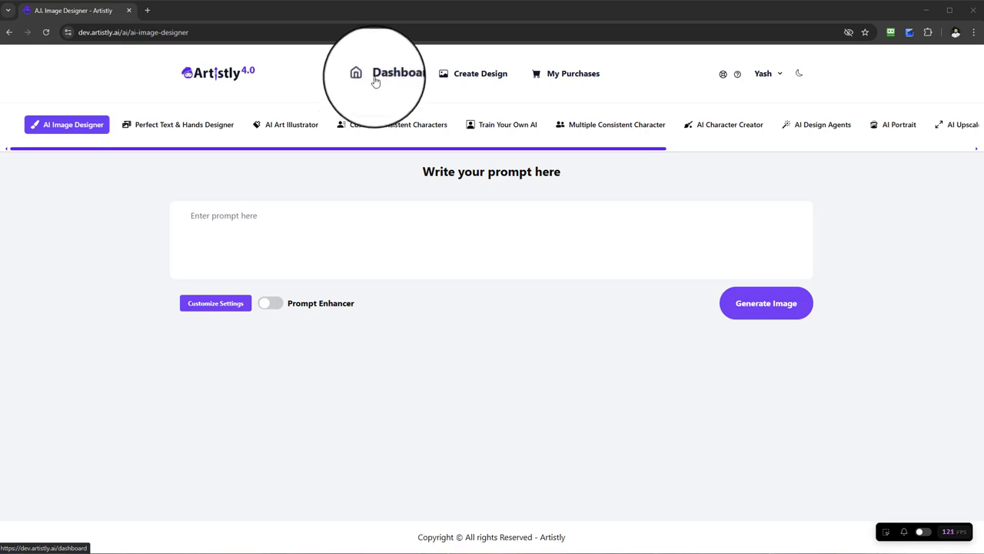
Step: Go through the dashboard to the design creation page and choose the Fast AI Image Designer
click(377, 82)
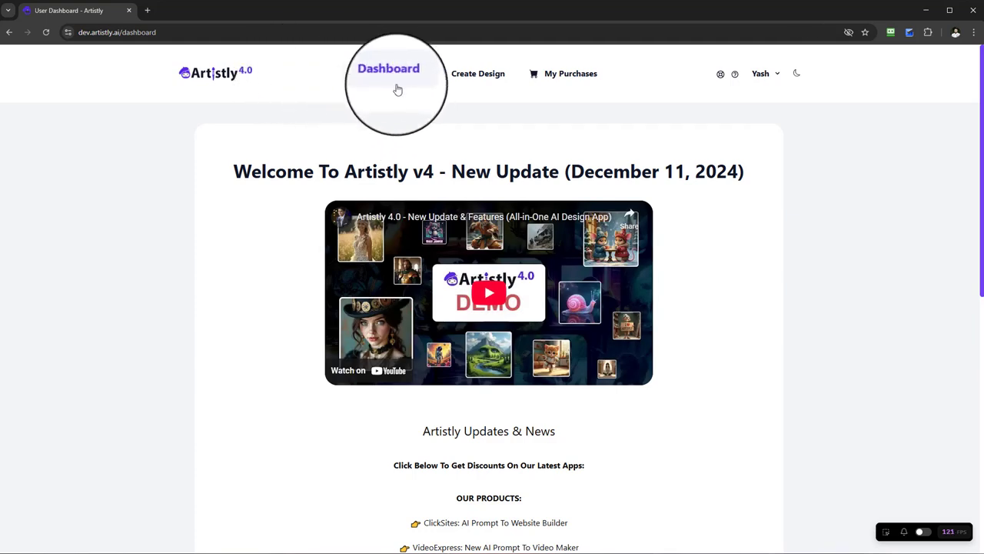
click(476, 82)
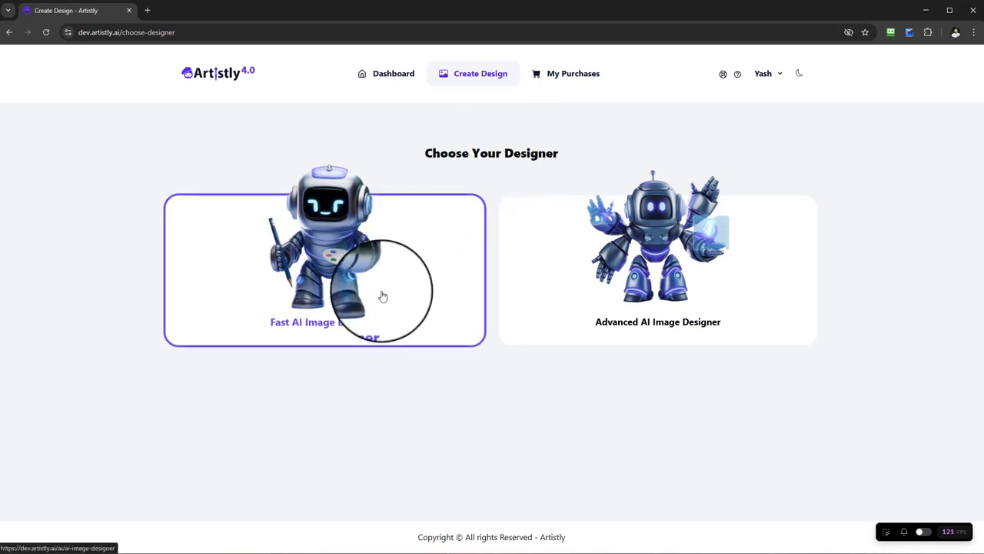
click(329, 265)
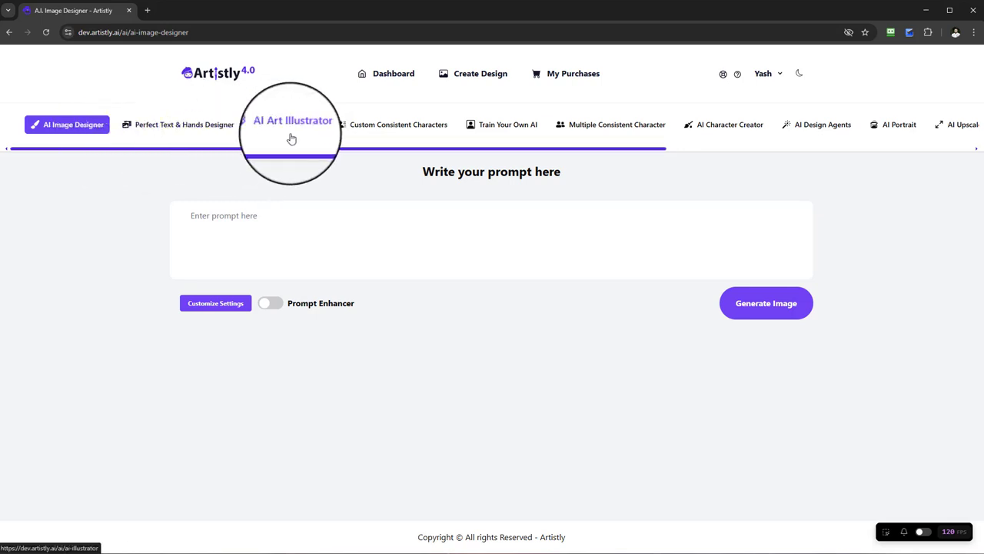
Step: Browse the media library images available as a source for Custom Consistent Characters, and close the library
click(394, 127)
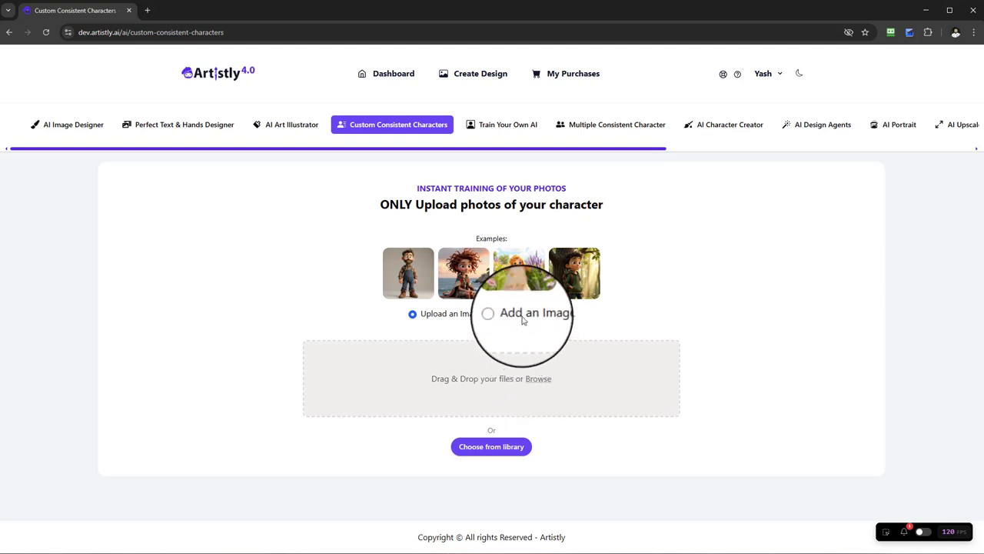
click(509, 450)
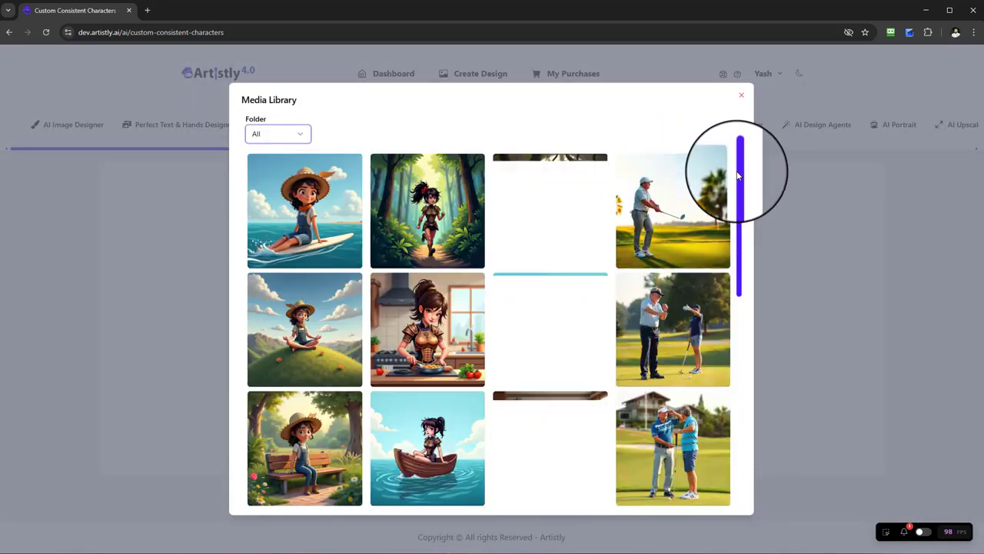
scroll(743, 209, down, 1)
drag(742, 209, 734, 158)
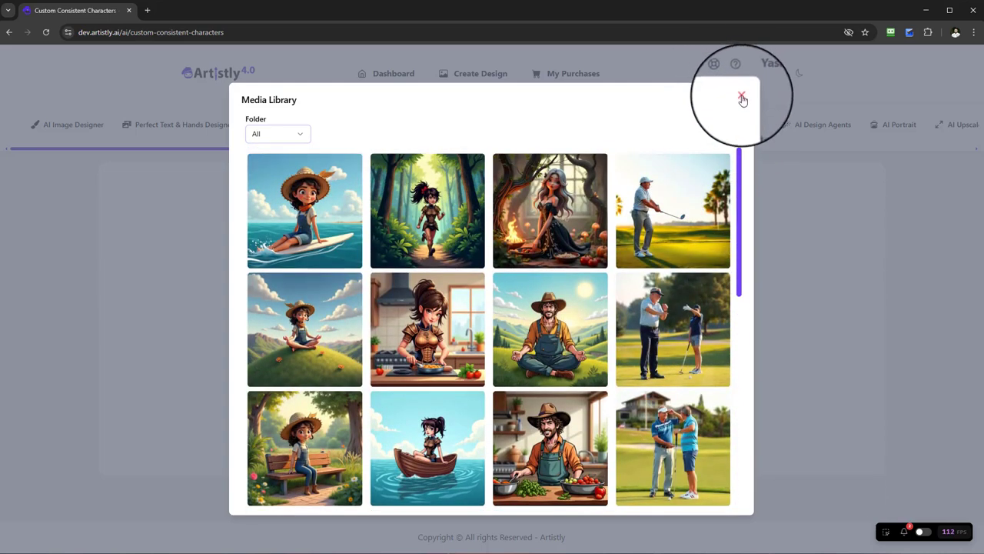
click(742, 96)
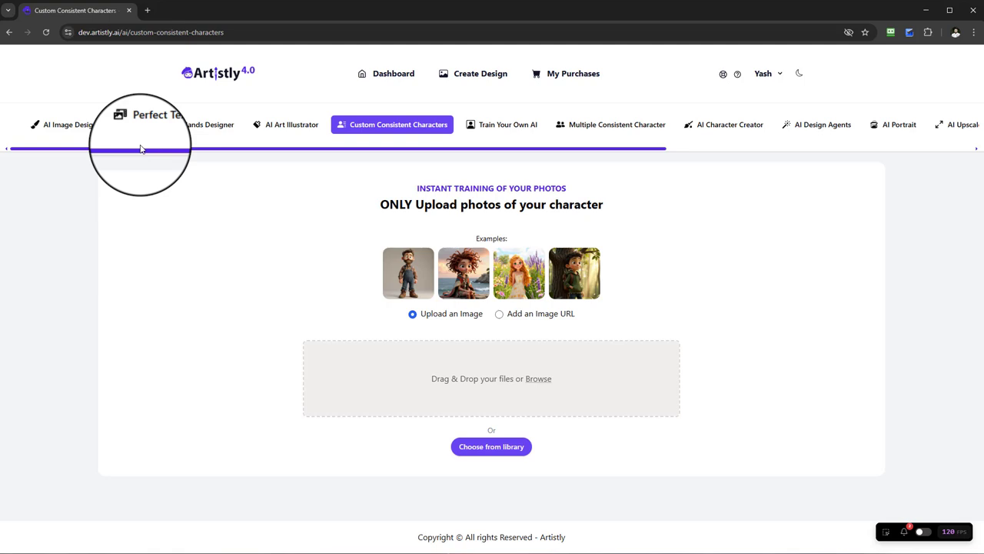
Step: Open the Create From Prompt category of the Perfect Text & Hands Designer and examine its prompt form
click(68, 131)
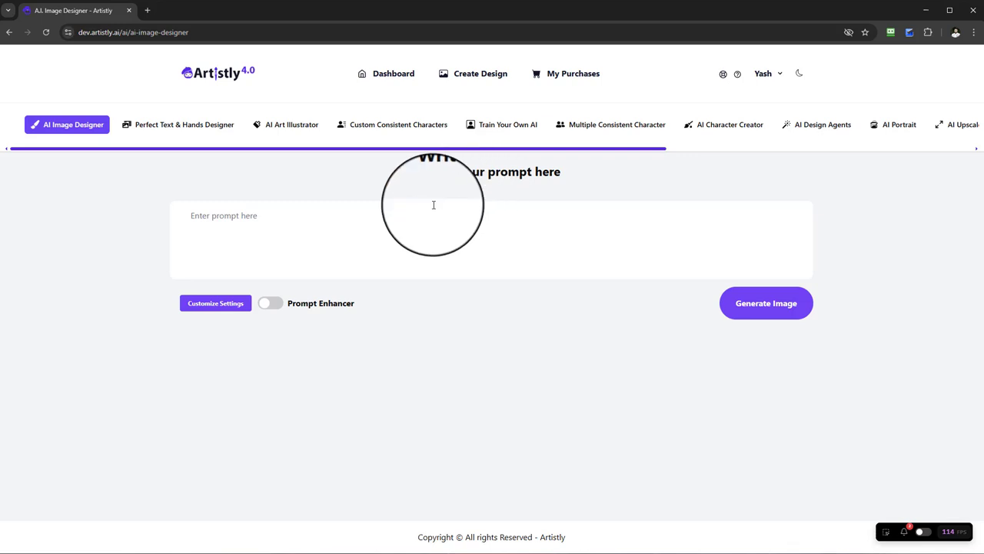
click(185, 126)
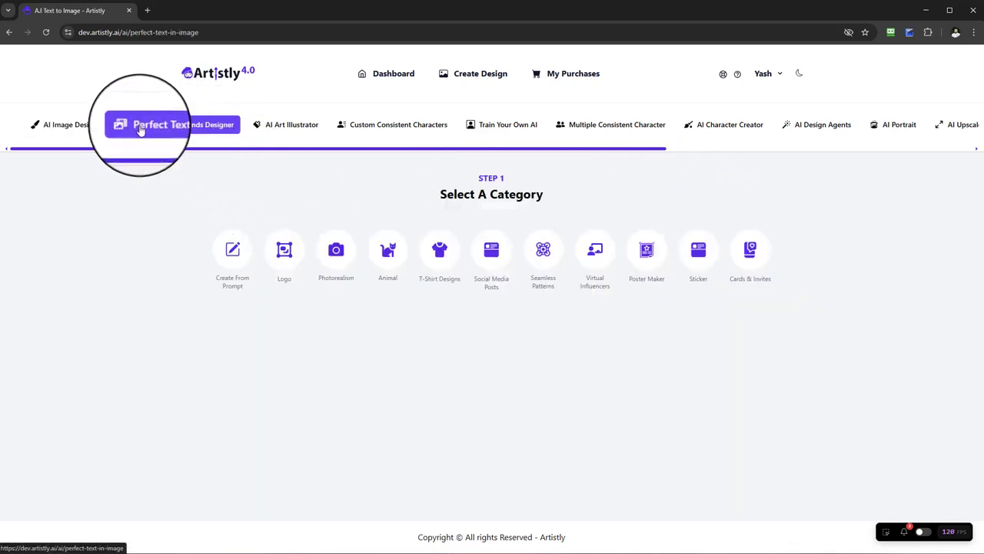
click(235, 247)
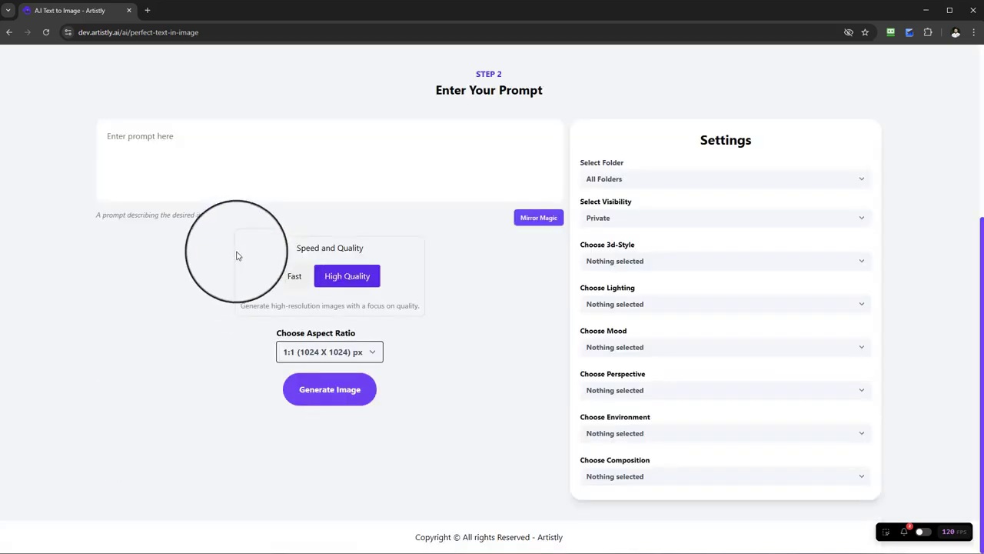
scroll(418, 223, up, 3)
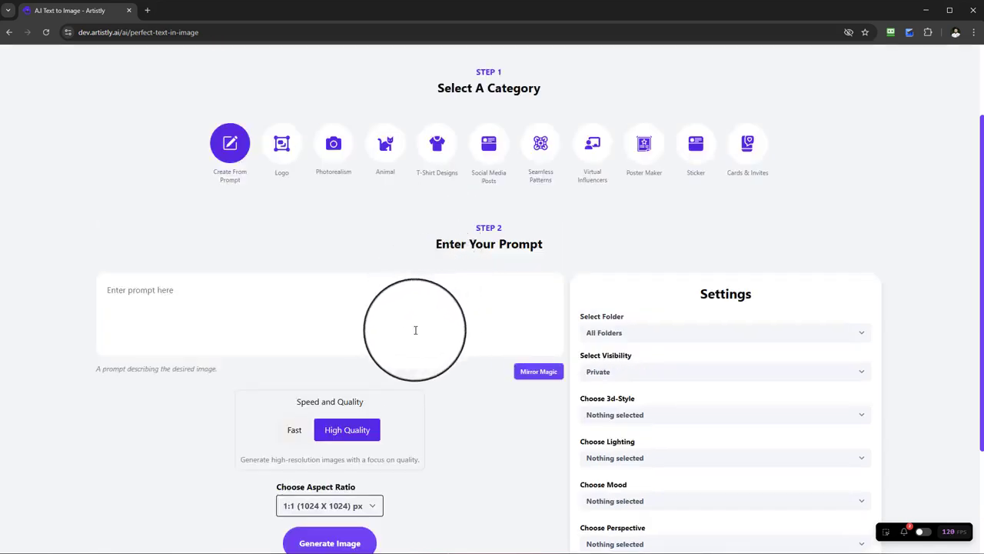
scroll(325, 295, up, 1)
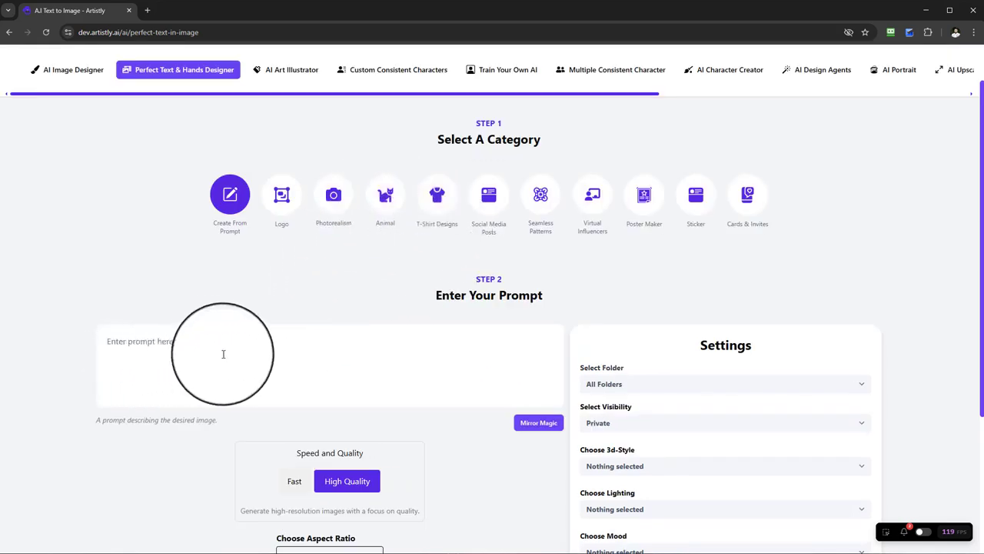
scroll(439, 354, down, 1)
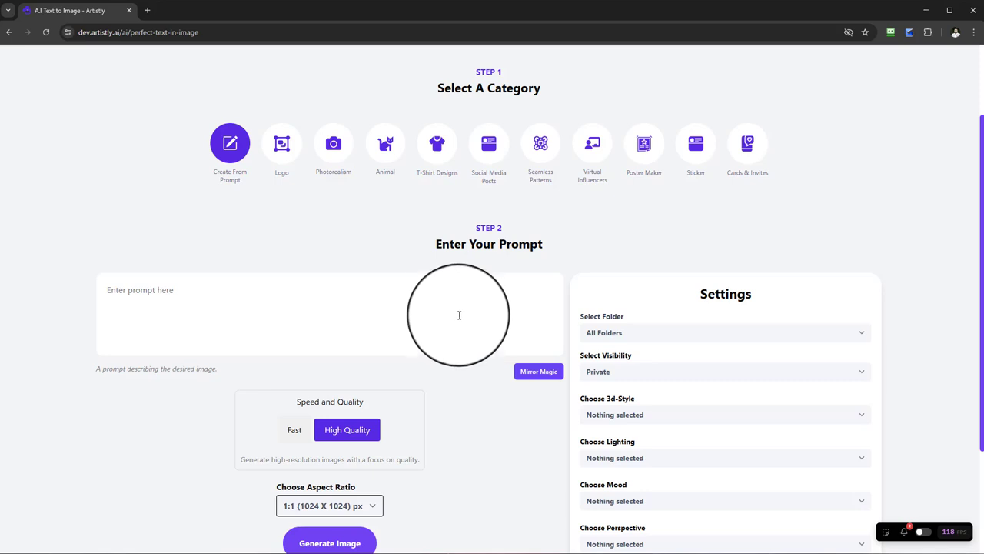
Step: Examine the Mirror Magic image description dialog and the available 3D style options without selecting any
click(552, 380)
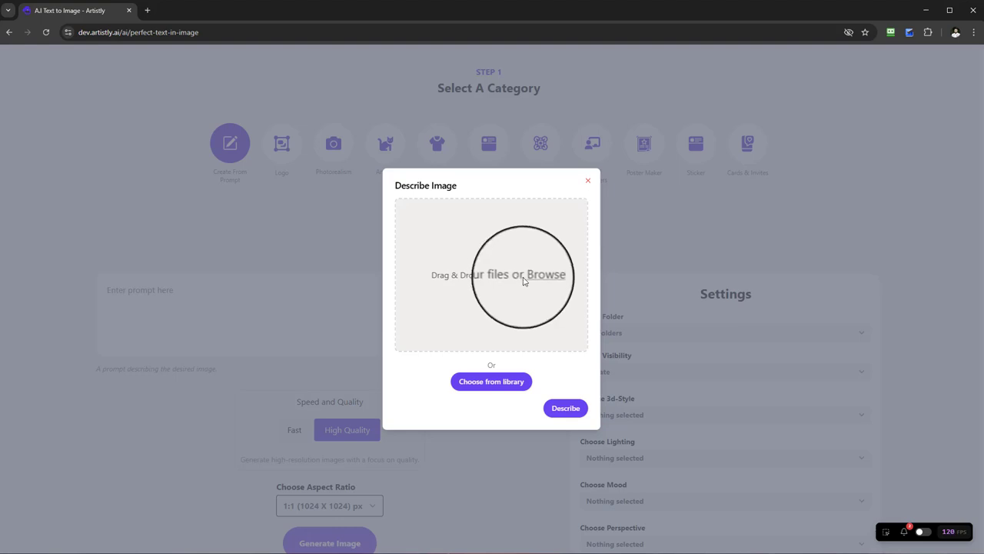
click(587, 173)
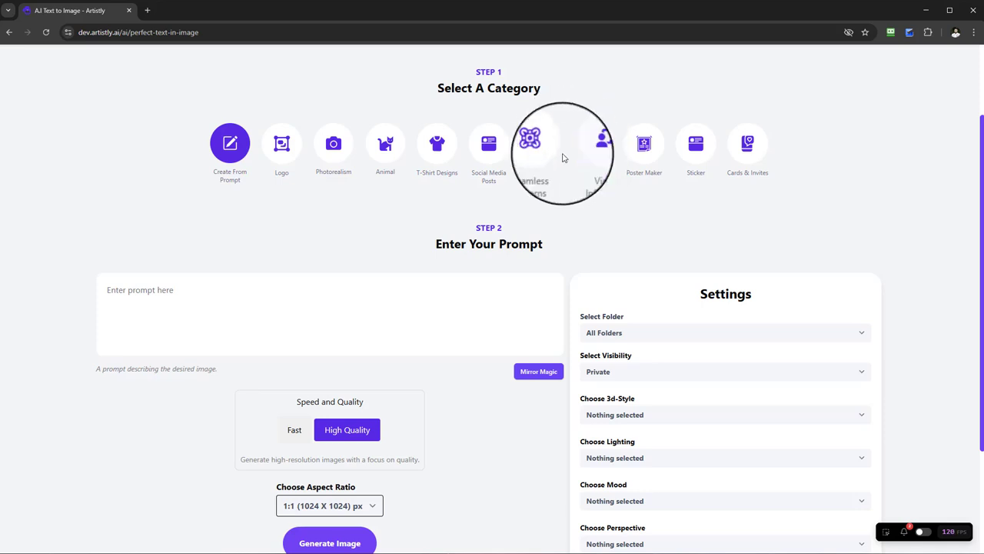
scroll(538, 294, down, 1)
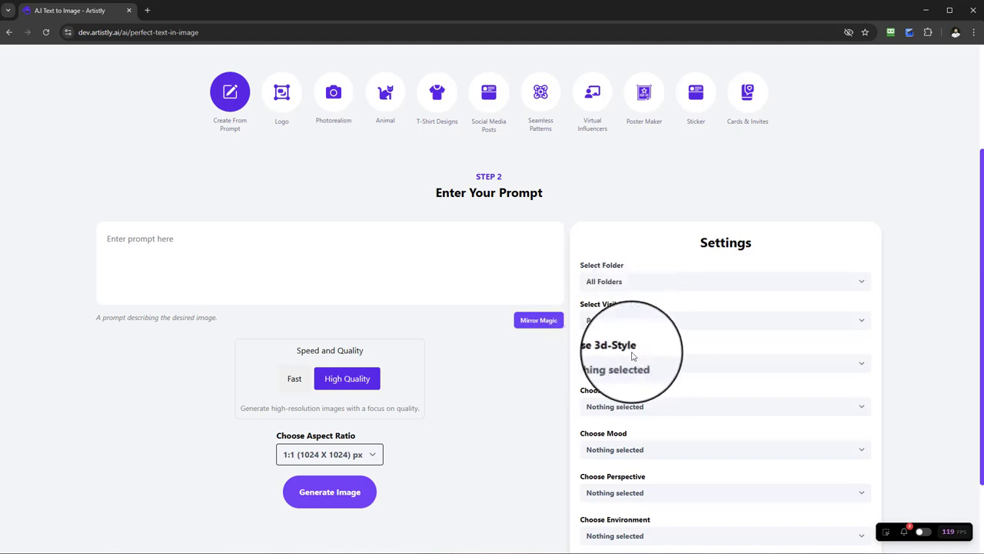
click(653, 364)
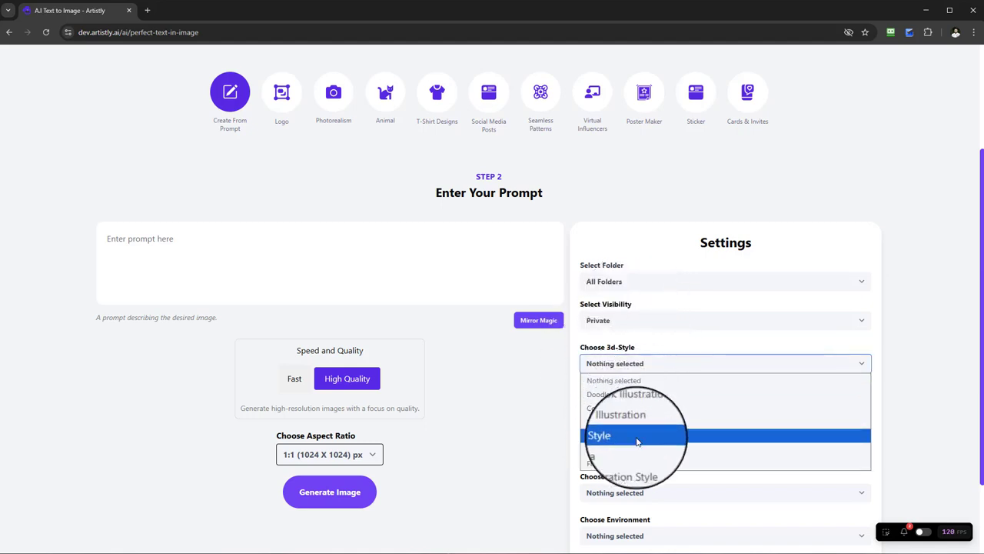
scroll(652, 223, up, 2)
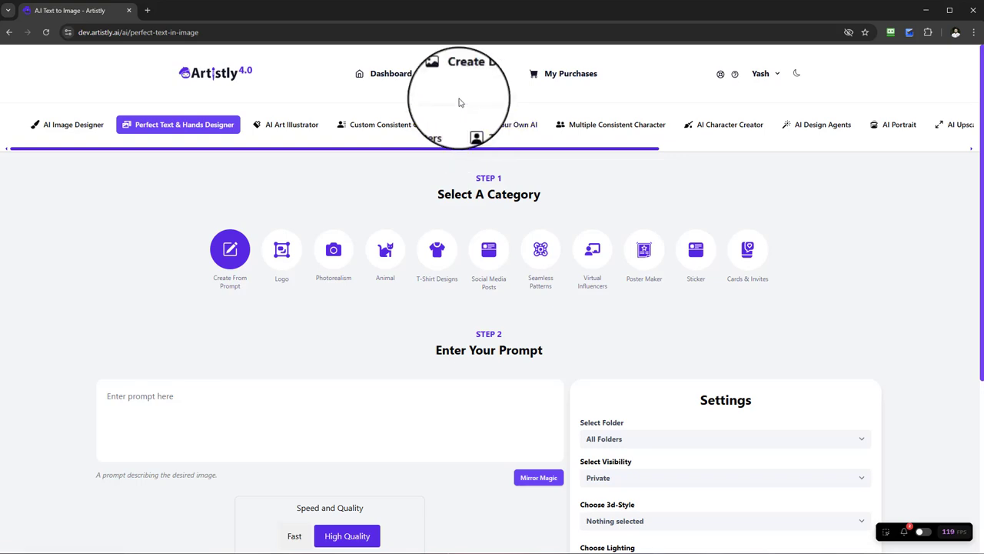
scroll(523, 172, down, 2)
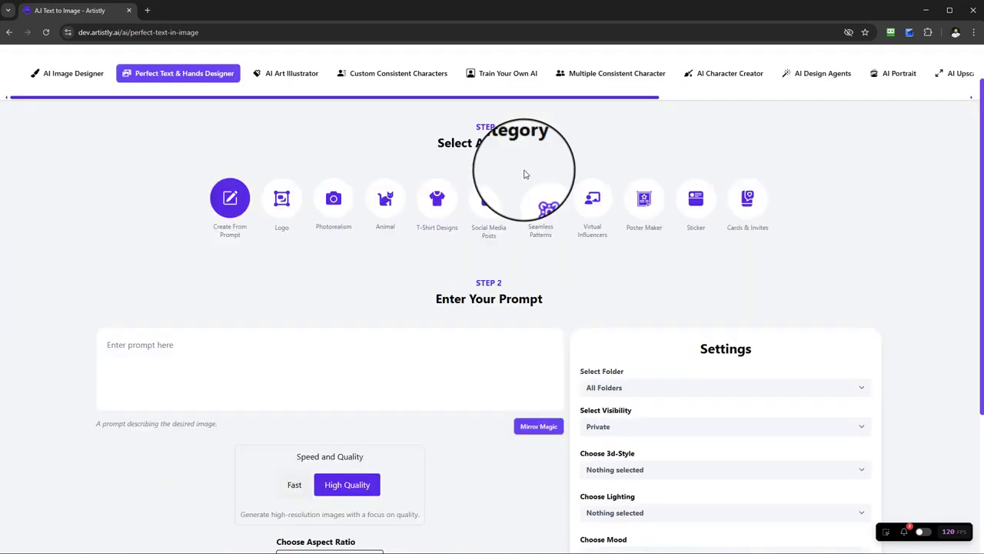
click(633, 367)
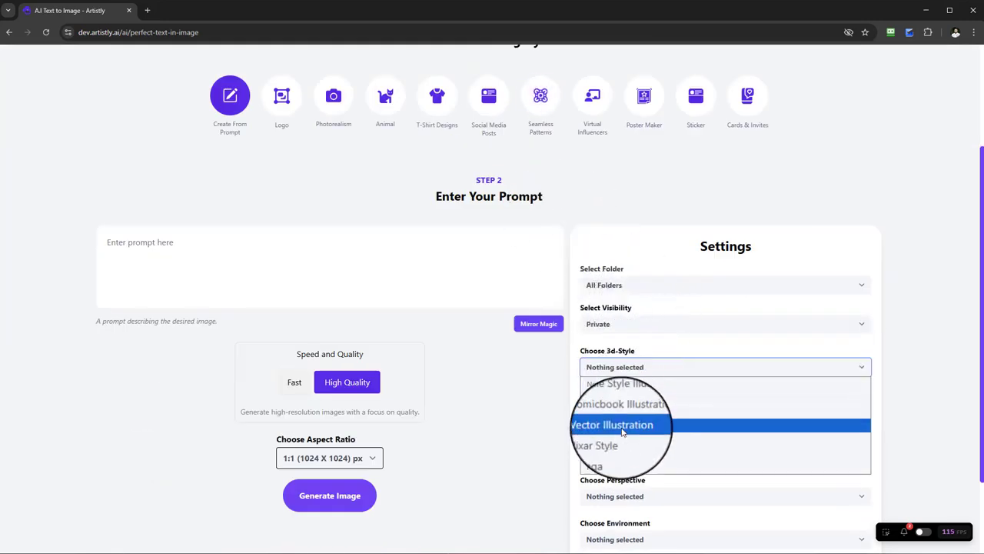
click(846, 221)
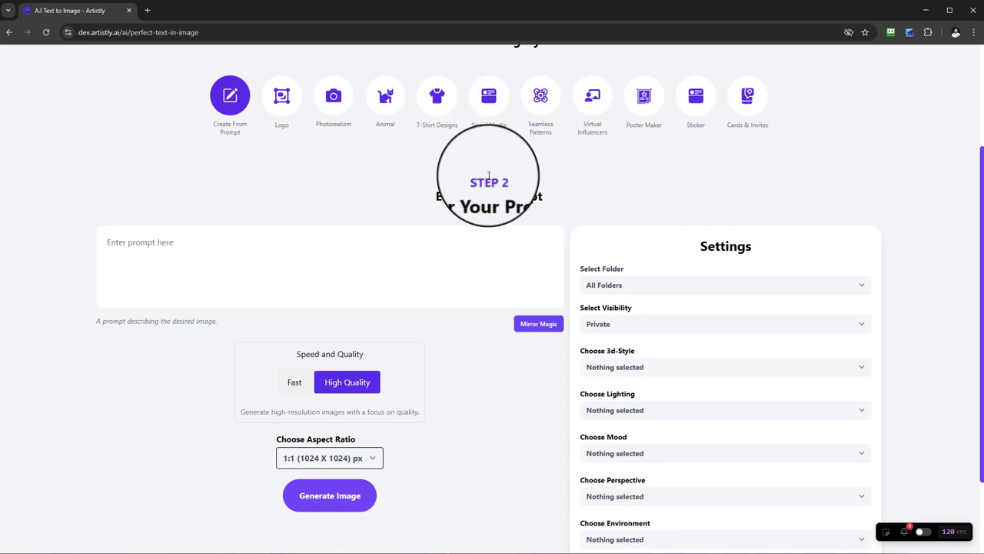
Step: Generate an enhanced prompt from "A young boy" in the AI Image Designer with Prompt Enhancer enabled
scroll(431, 165, up, 2)
click(73, 125)
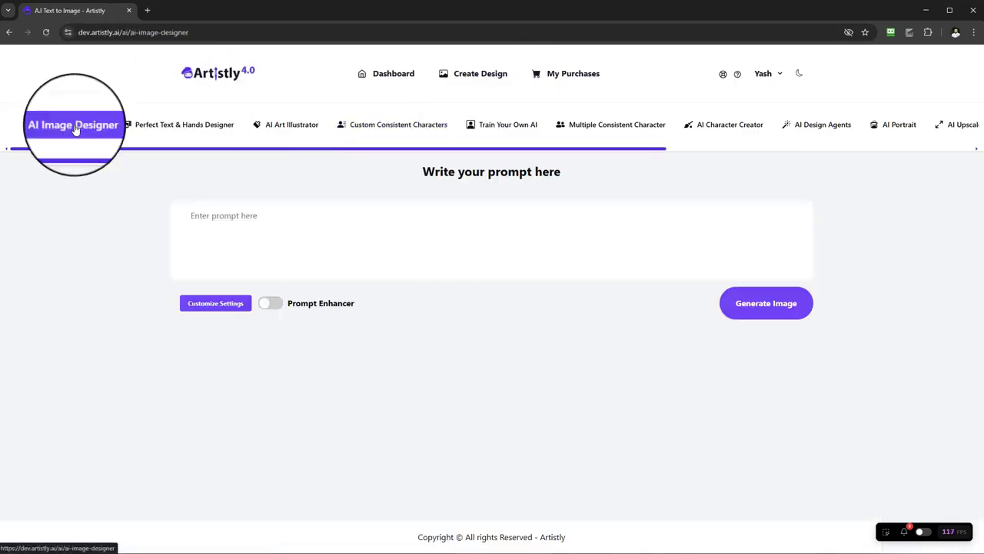
click(203, 212)
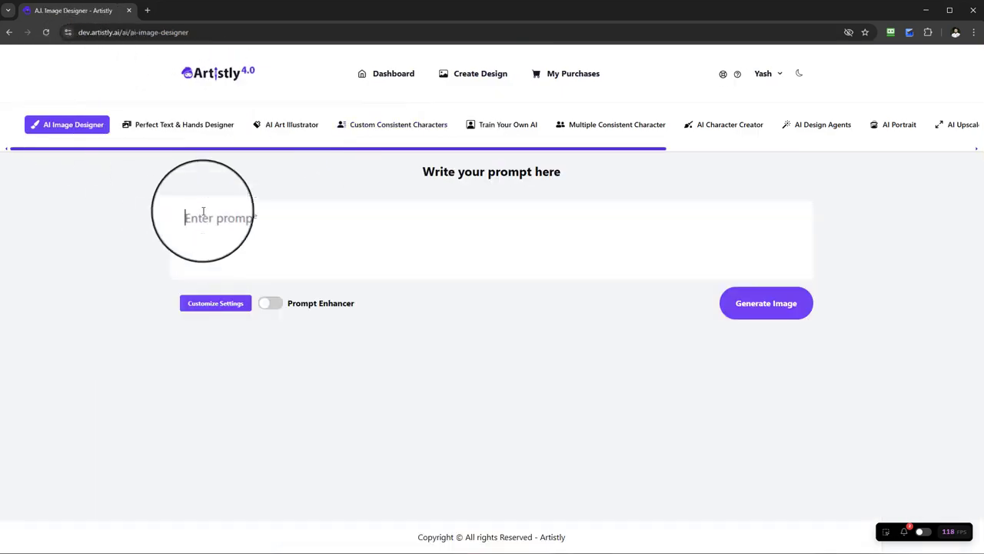
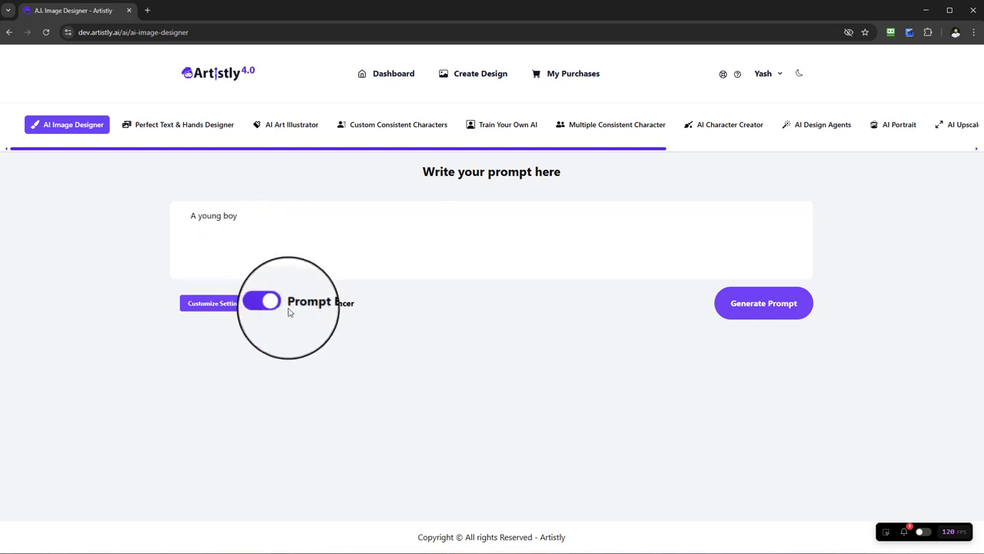
click(772, 313)
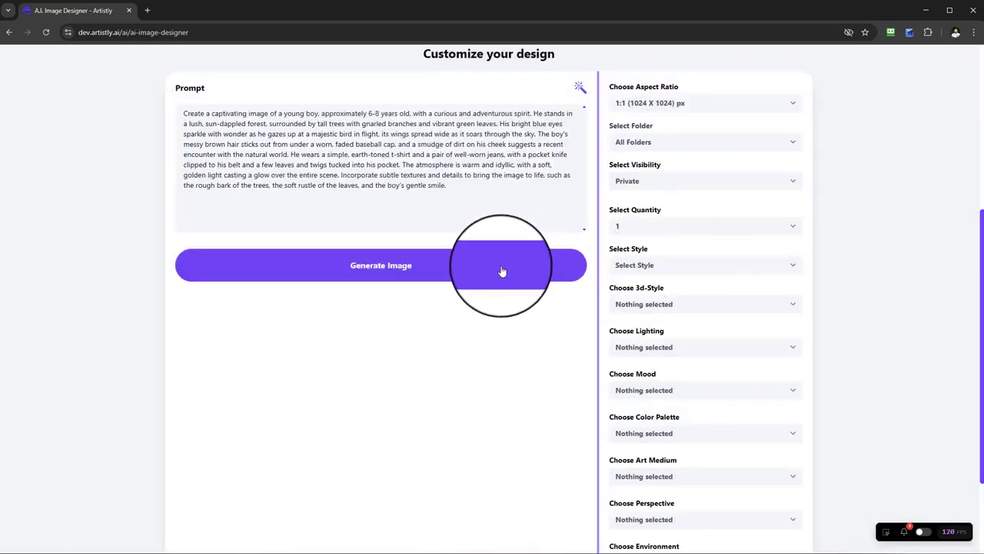
Step: Set the design's style to 3D Animated and its 3D style to Pixar Style
scroll(501, 281, up, 1)
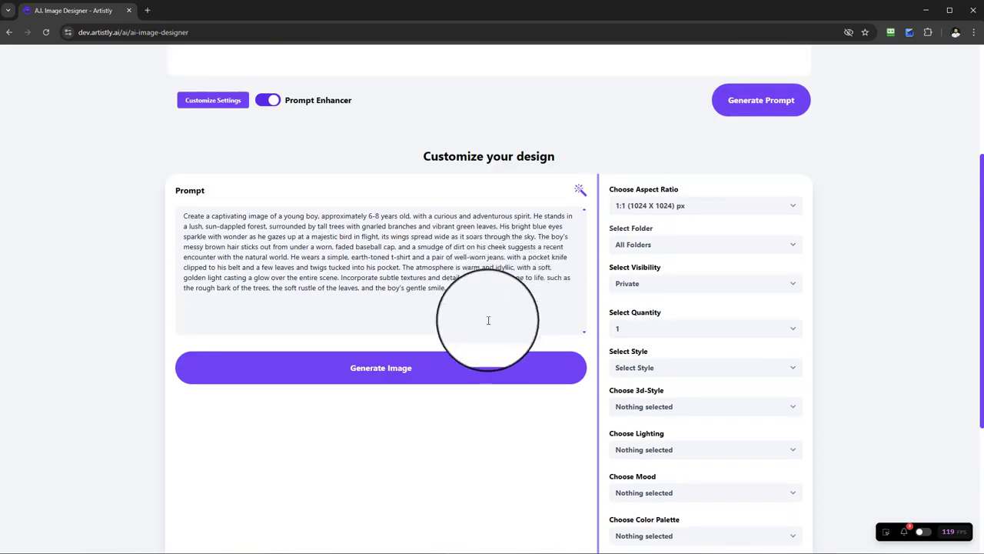
scroll(503, 301, up, 2)
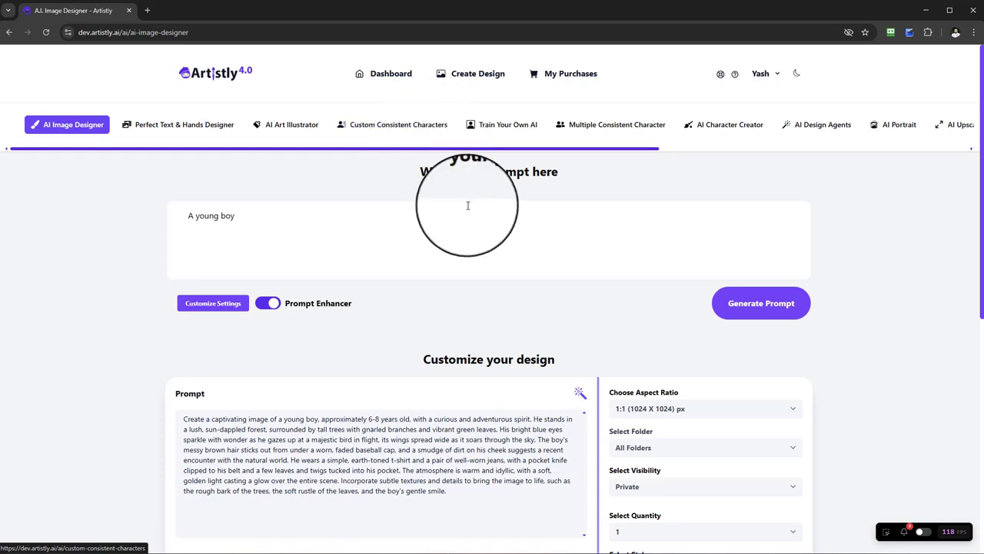
scroll(468, 198, down, 2)
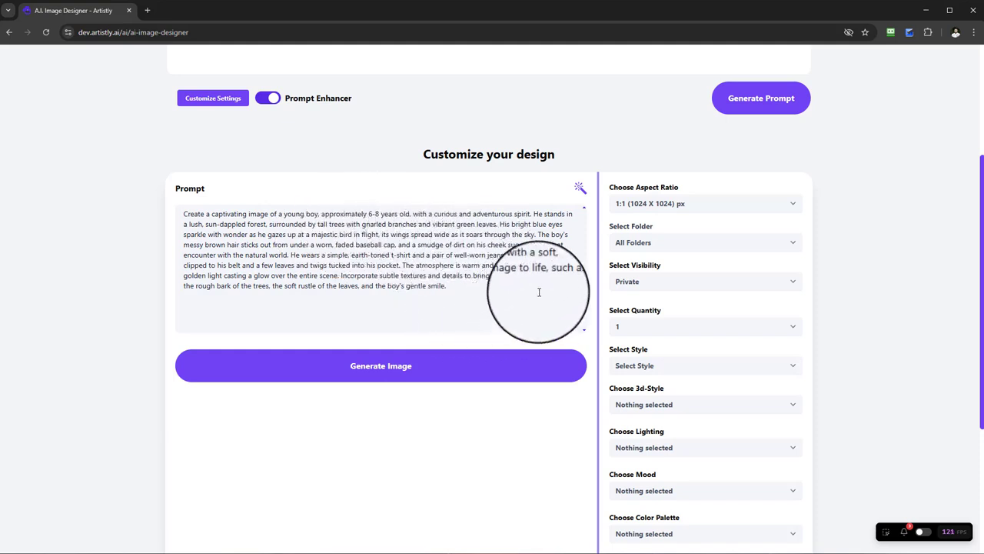
scroll(669, 296, down, 1)
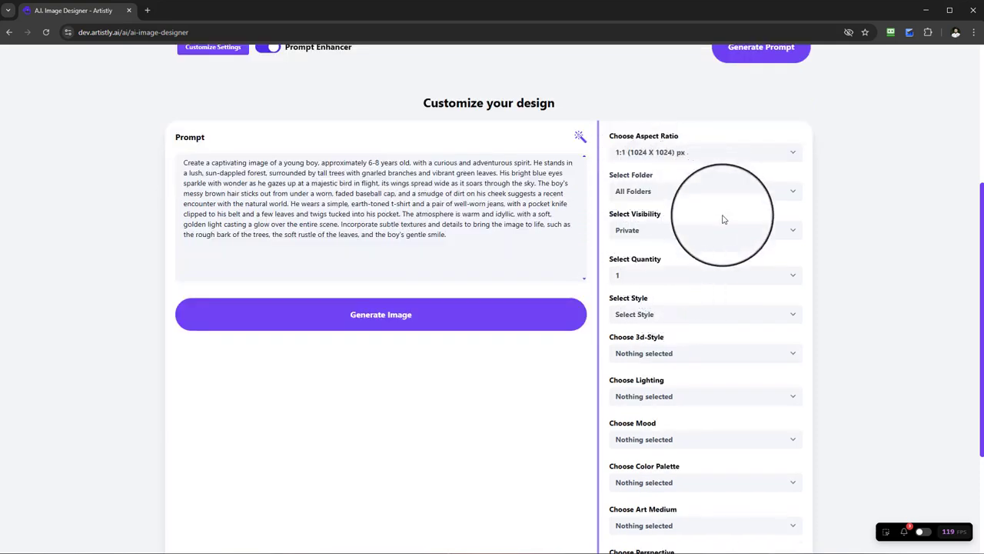
click(680, 315)
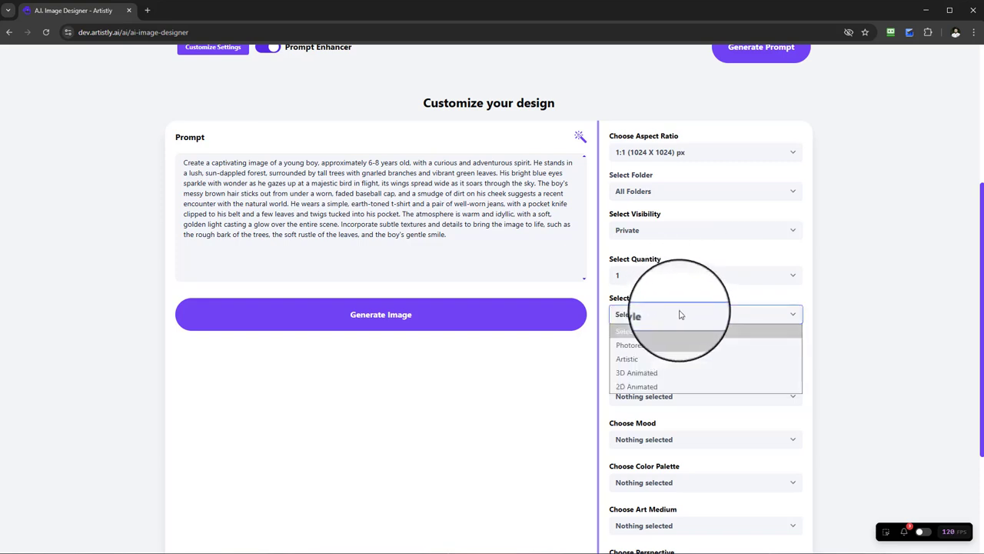
click(680, 373)
click(689, 354)
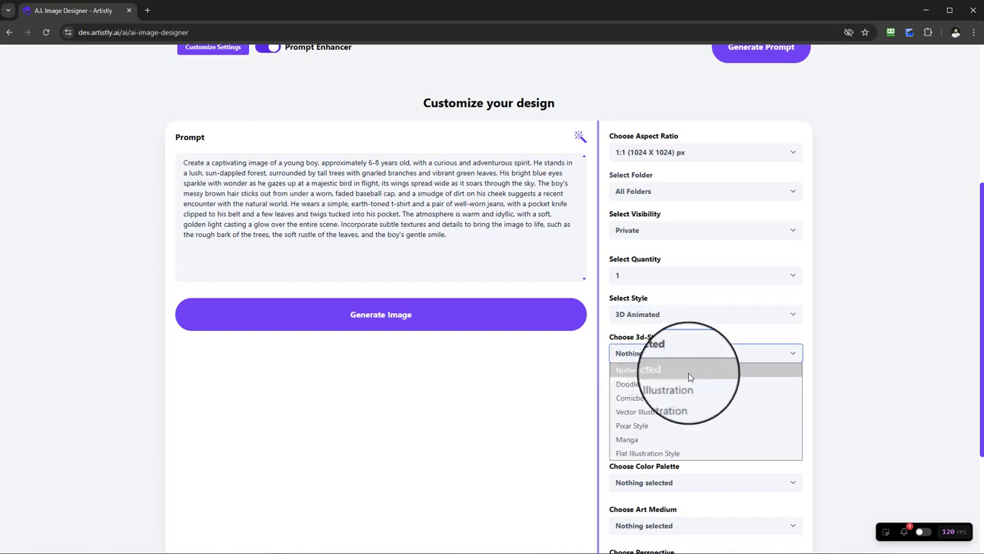
click(692, 426)
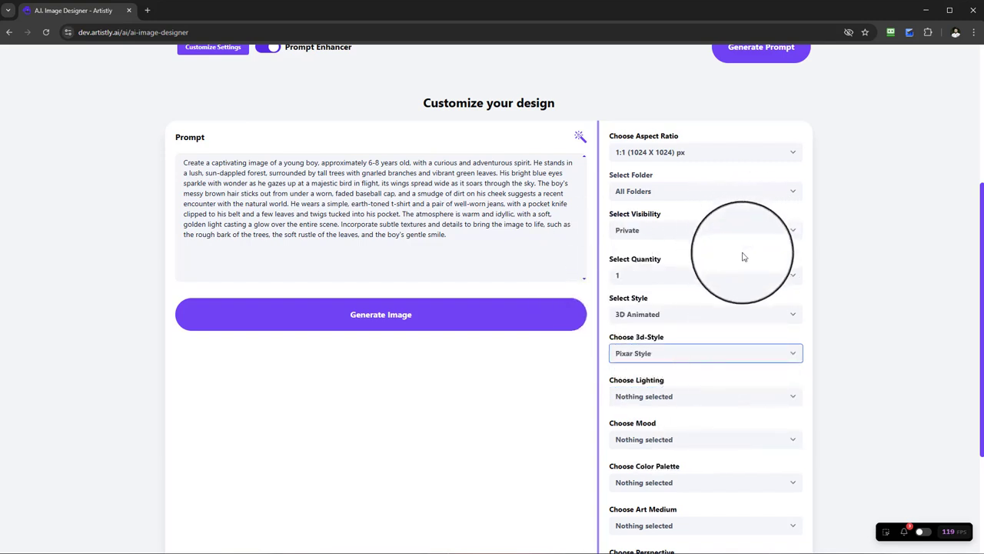
Step: Set the quantity of images for the young boy design to 4
scroll(757, 257, up, 3)
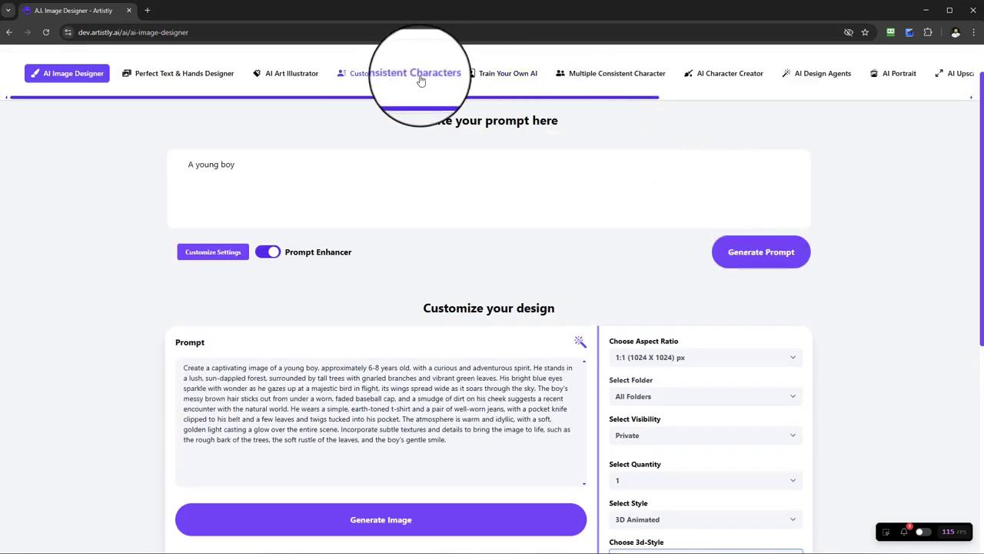
scroll(677, 361, down, 3)
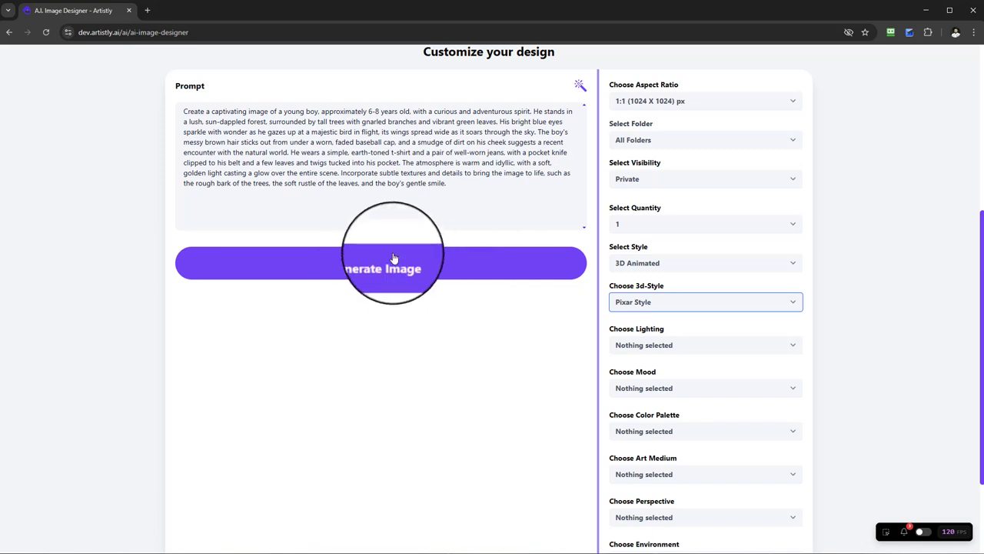
click(633, 226)
click(630, 283)
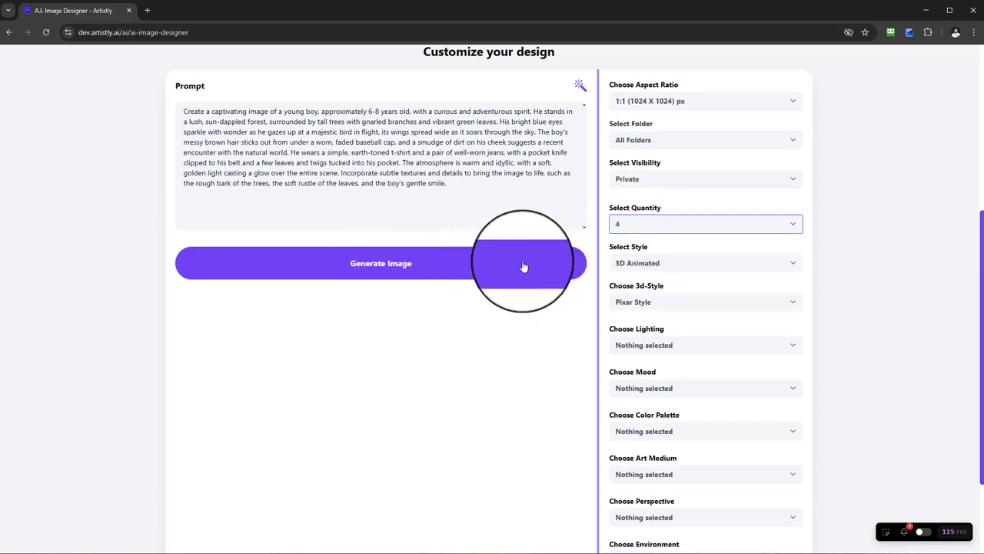
Step: Generate the four Pixar-style images of the young boy from the enhanced prompt
click(523, 266)
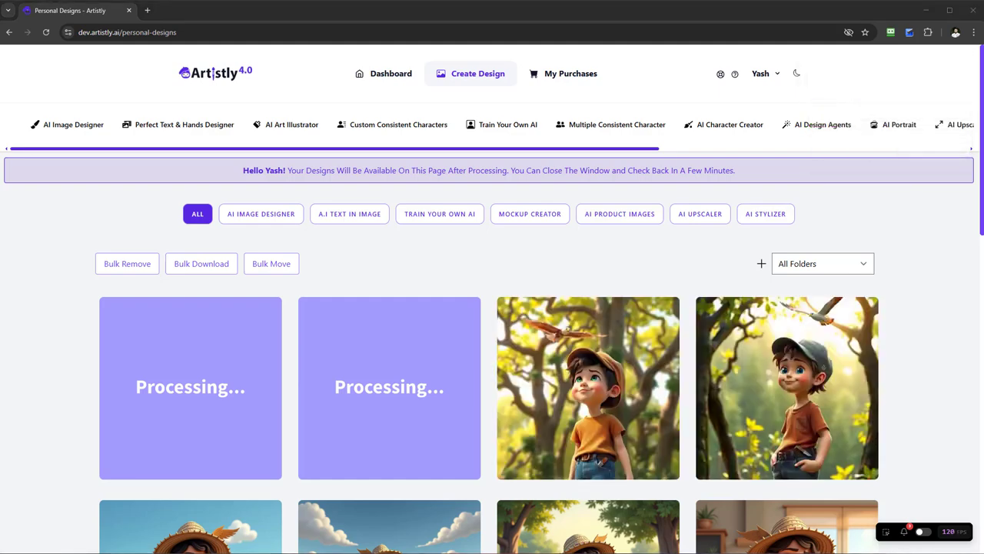
scroll(754, 288, down, 1)
Step: Inspect the grey-capped boy's design details and compare the pocket knife wording in its prompt with the image
mouse_move(756, 248)
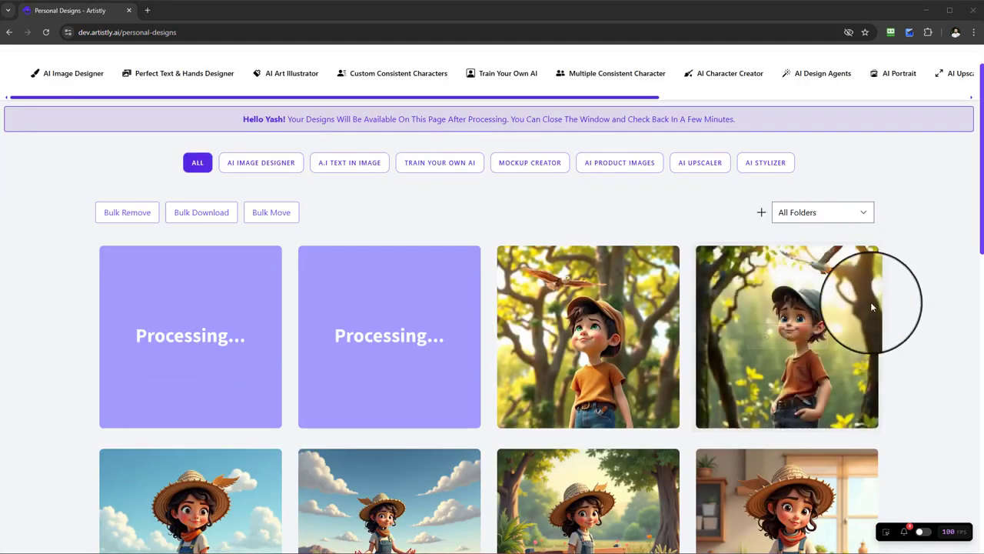
click(766, 338)
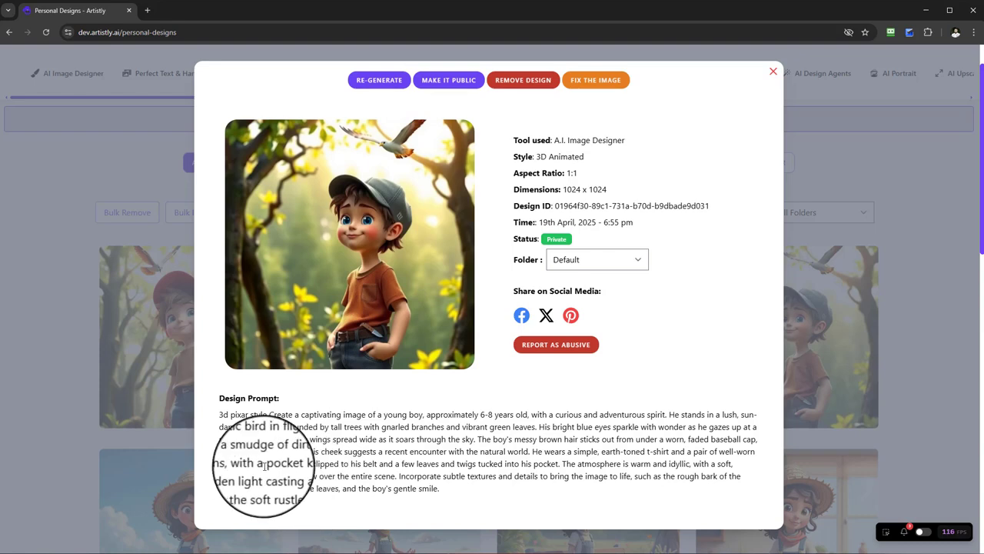
drag(265, 464, 348, 465)
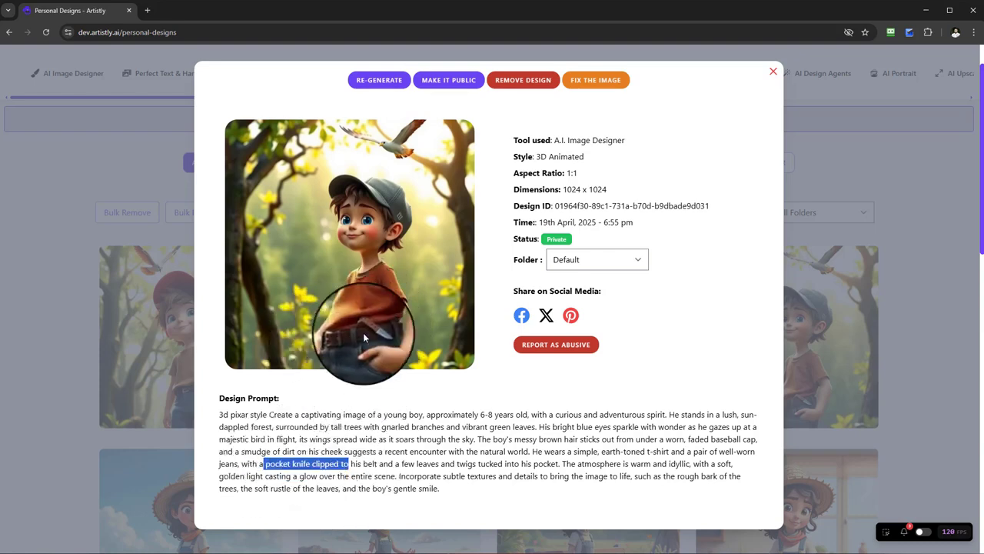
click(773, 73)
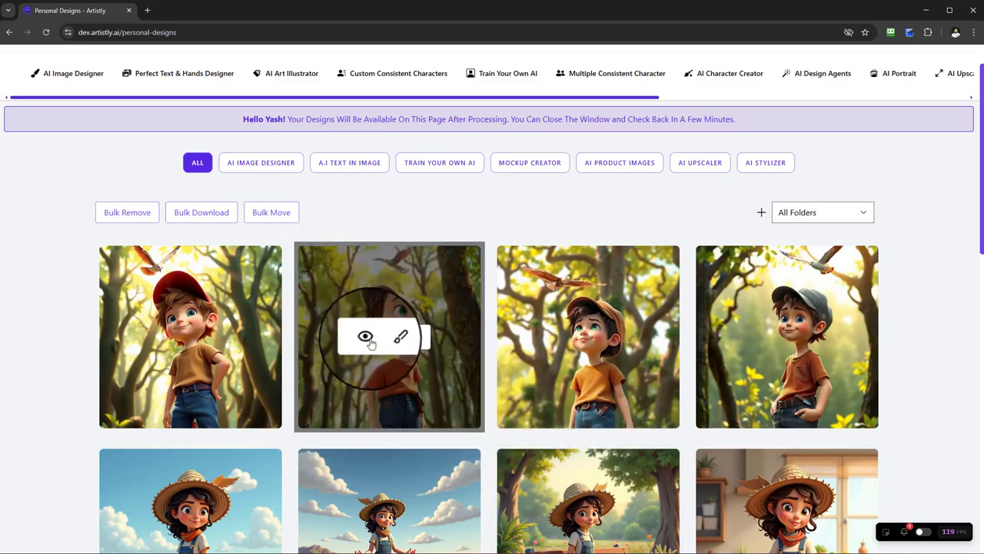
Step: Reuse the red-shirted boy's design for regeneration with its existing prompt and set the image quantity to 4
click(366, 338)
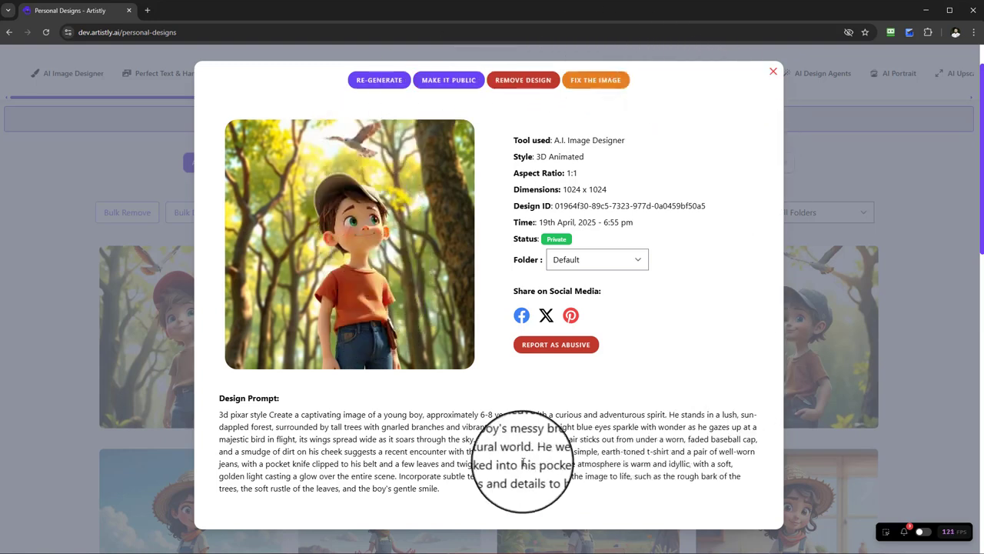
click(366, 85)
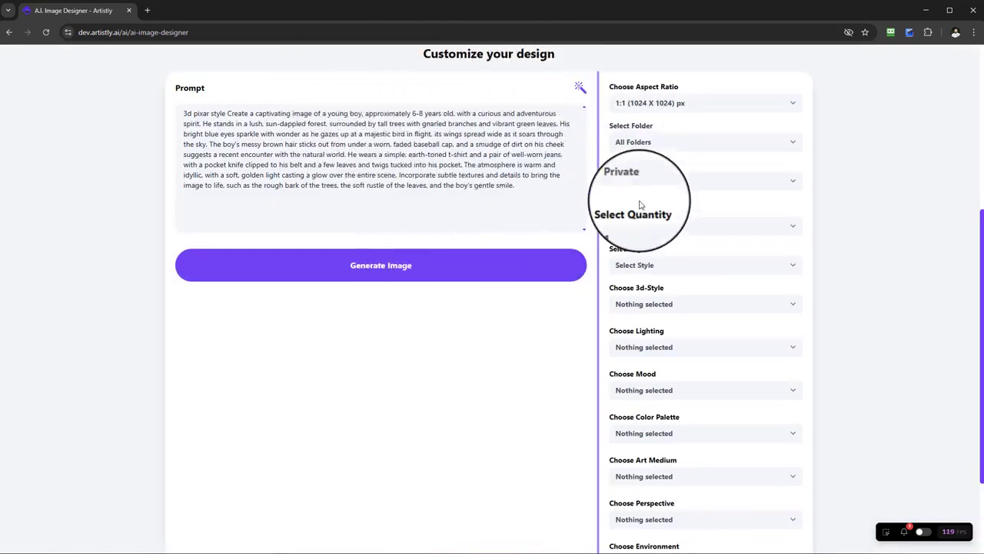
scroll(305, 138, up, 2)
scroll(615, 308, down, 2)
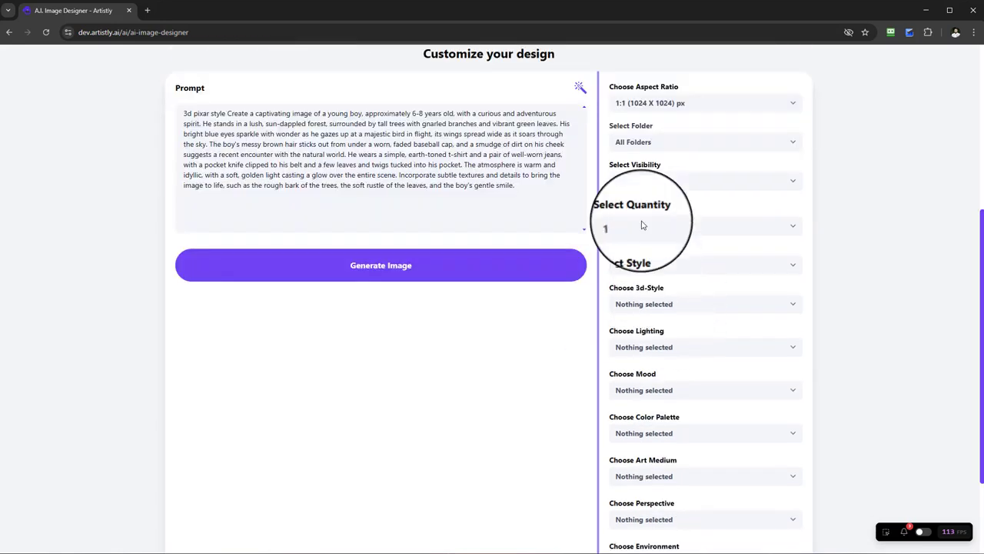
click(643, 226)
click(654, 284)
Step: Set the design's style to 3D Animated, choose its 3D style, and generate another batch of images
click(695, 265)
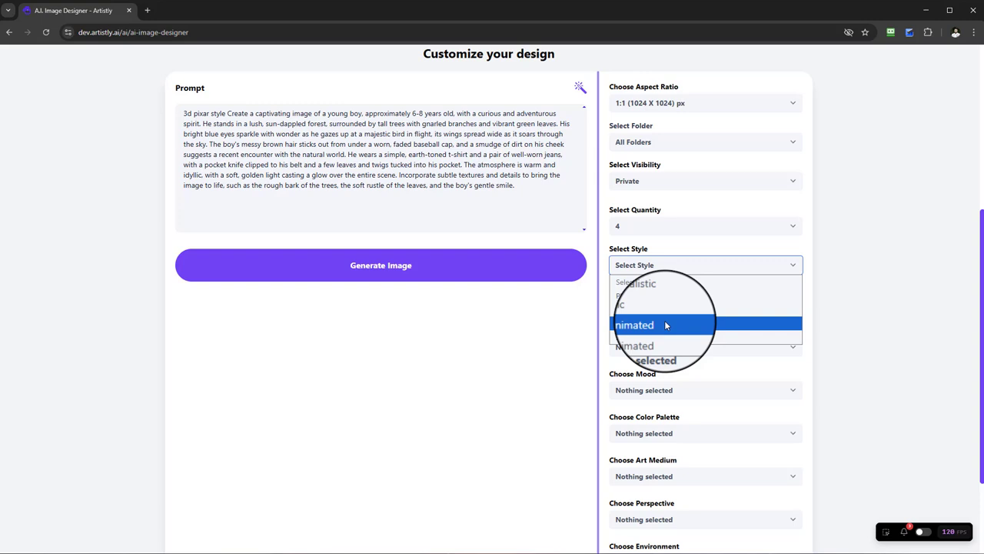
click(666, 325)
click(664, 307)
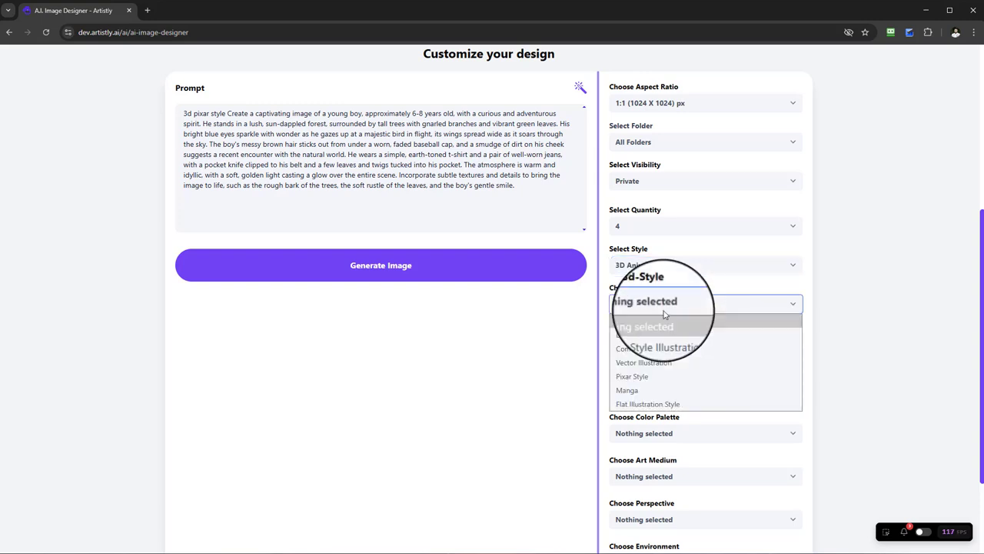
click(644, 363)
click(520, 267)
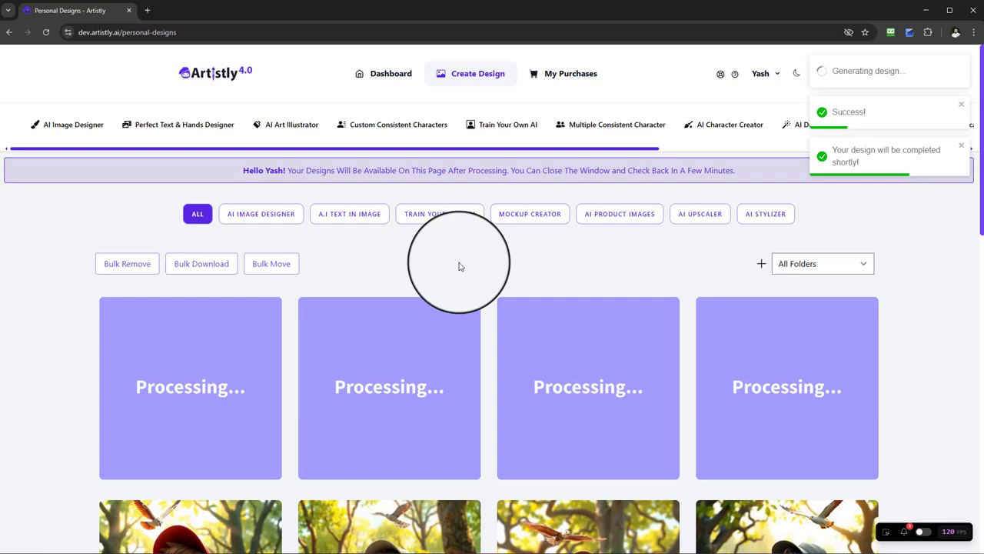
Step: Compare the new batch of young boy images with the previous batch in the personal designs
scroll(492, 284, down, 2)
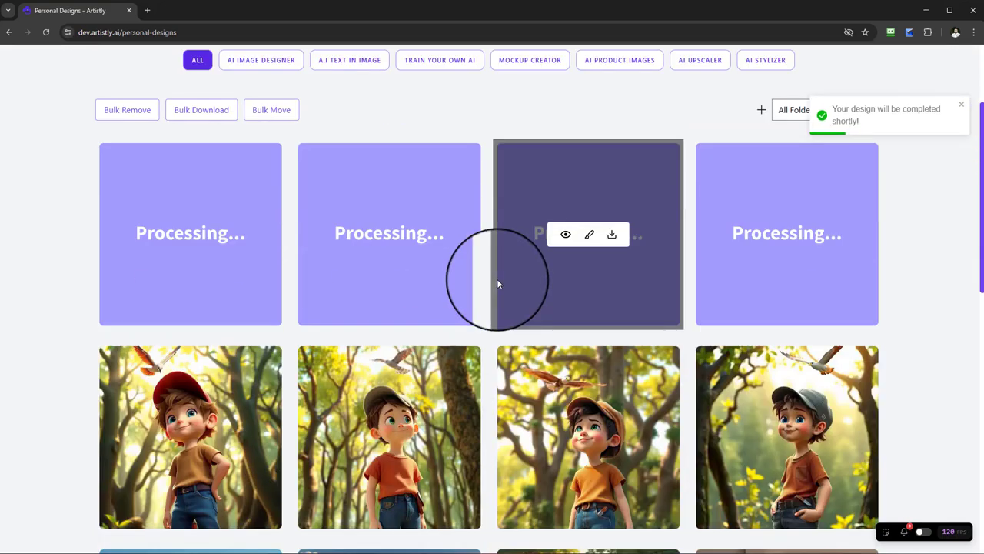
scroll(511, 276, down, 2)
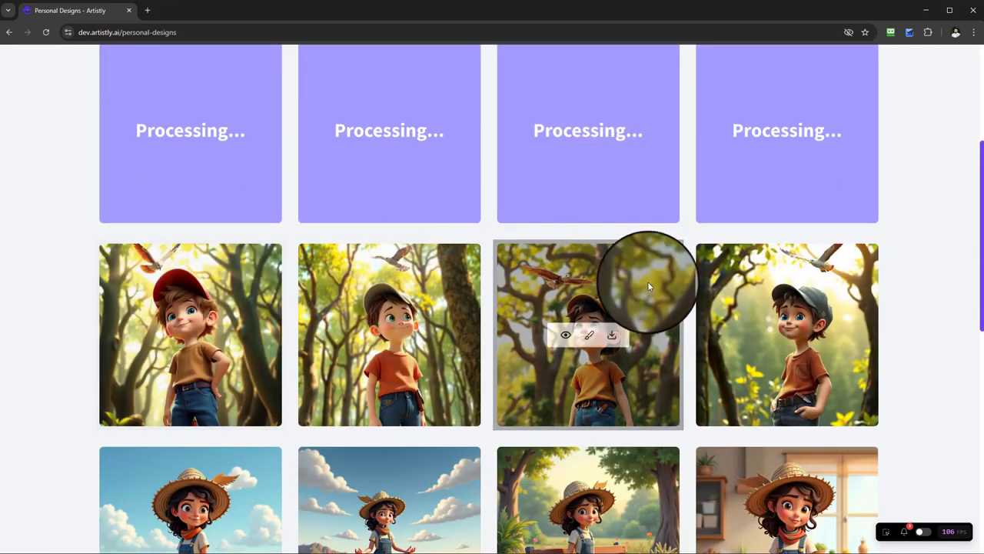
scroll(672, 284, down, 1)
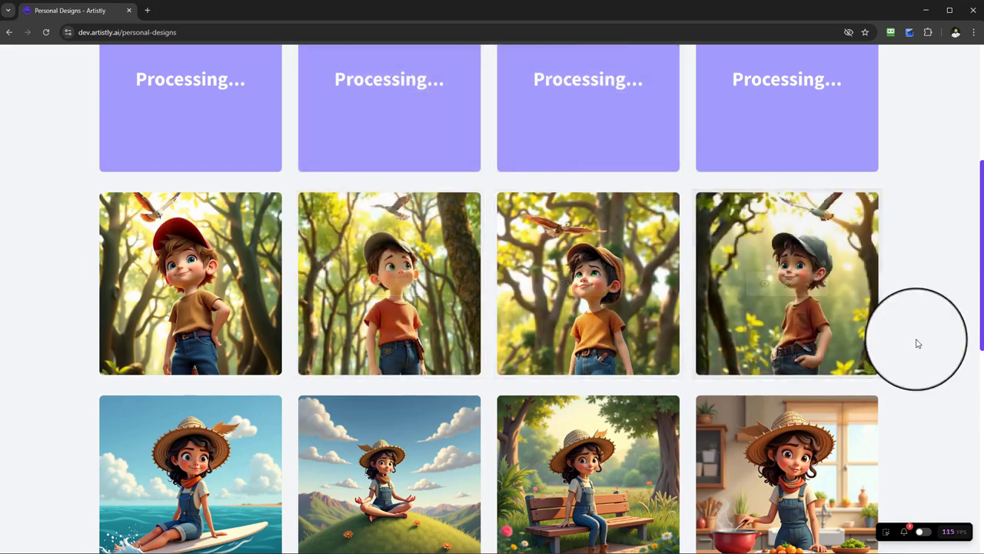
scroll(918, 345, up, 3)
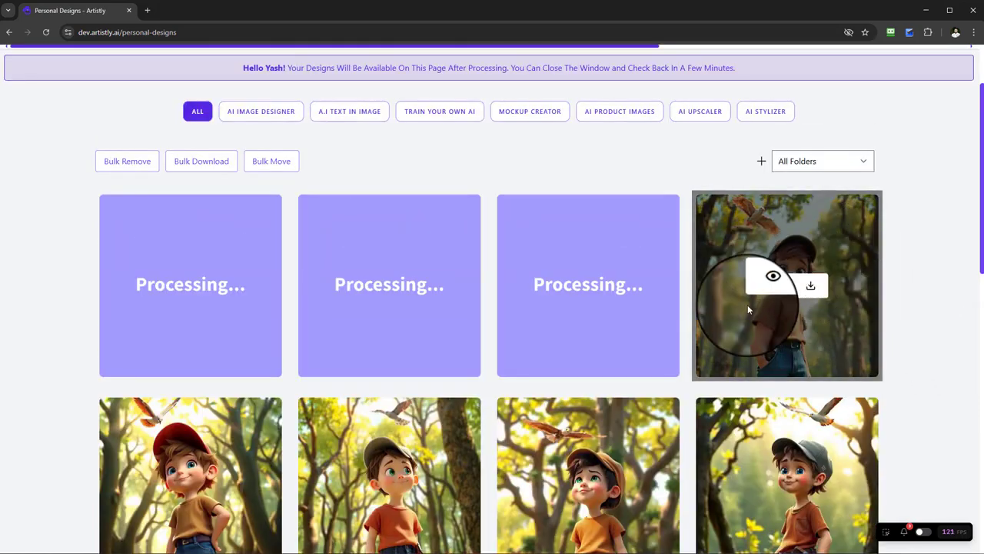
scroll(675, 427, down, 1)
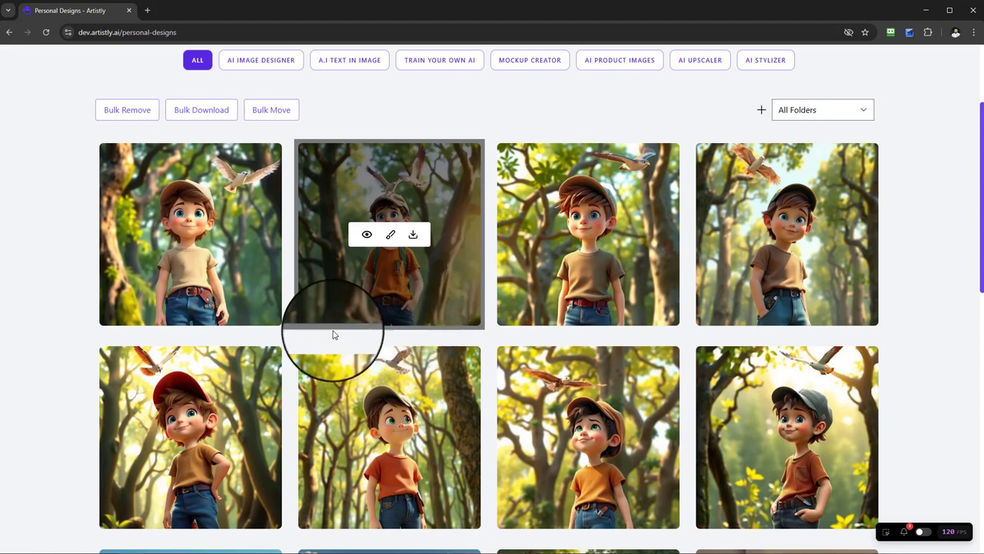
Step: Open the AI Art Illustrator and examine its full range of illustration styles
scroll(365, 336, up, 2)
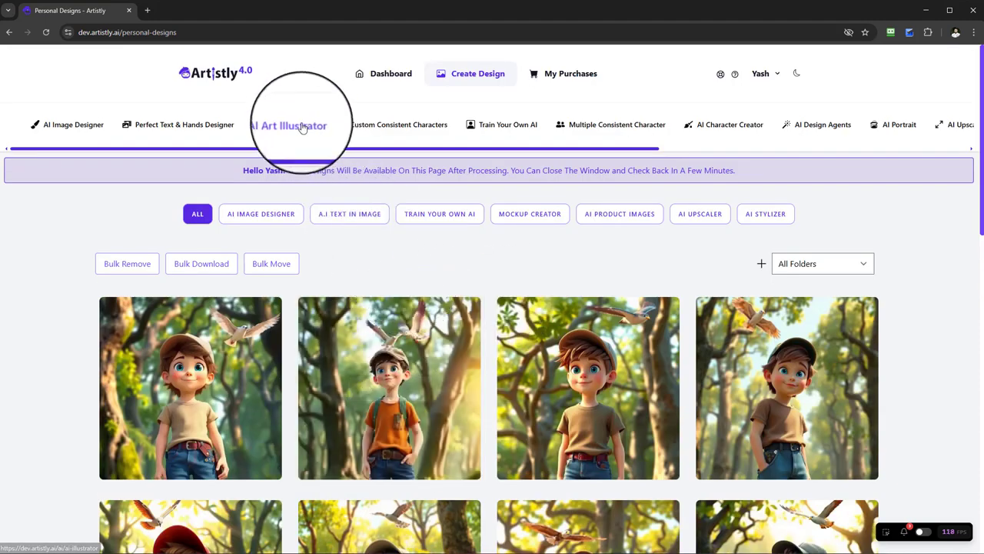
click(285, 125)
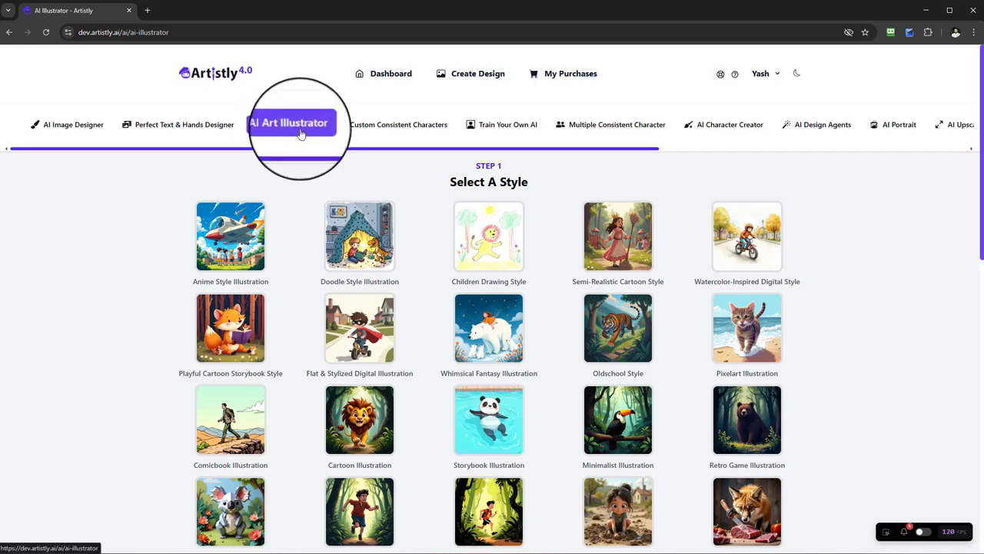
scroll(530, 321, down, 4)
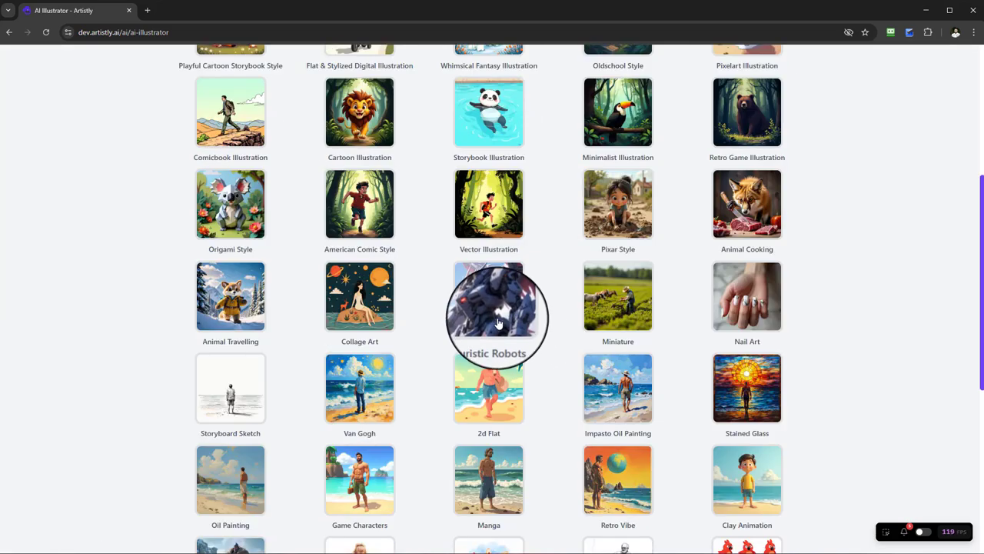
scroll(497, 323, down, 2)
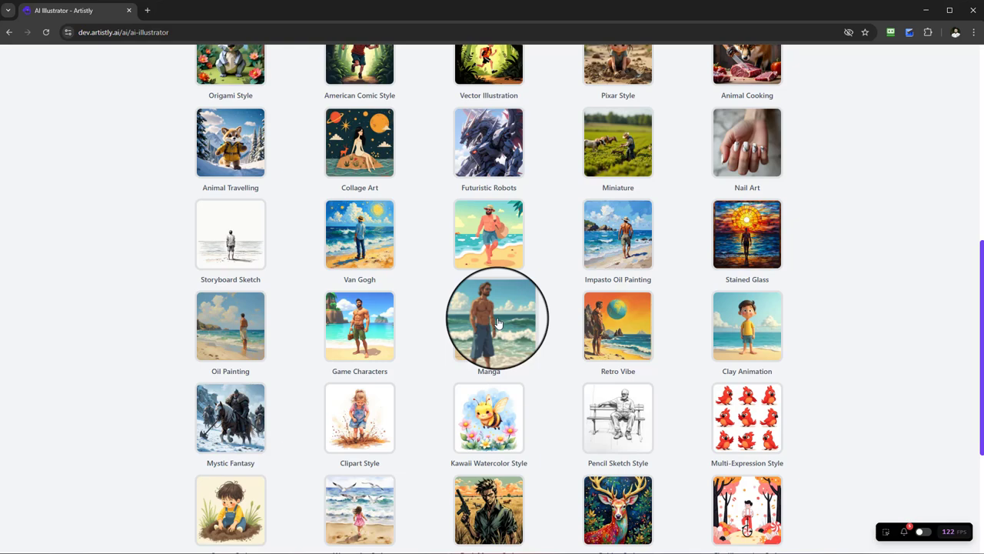
scroll(497, 324, up, 2)
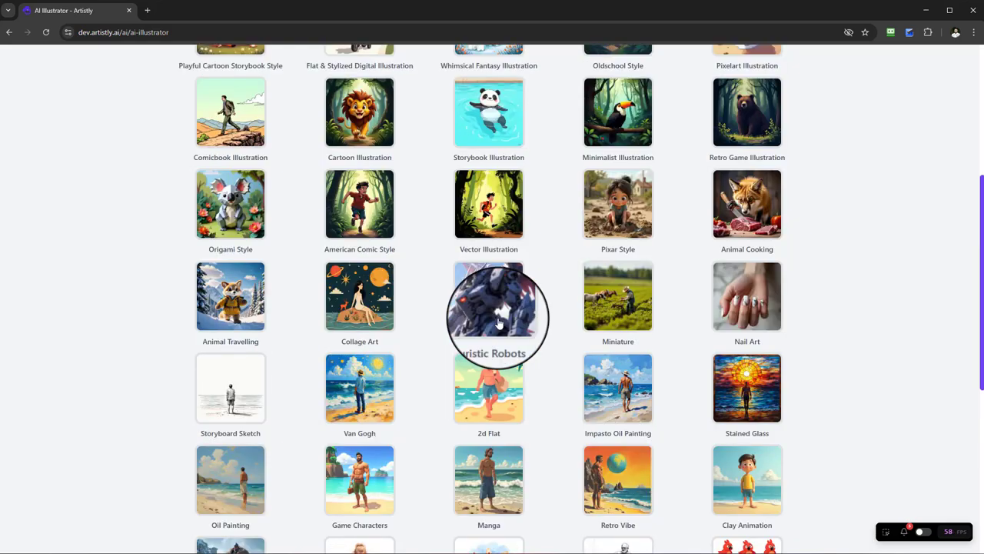
scroll(498, 323, up, 1)
scroll(498, 323, up, 1)
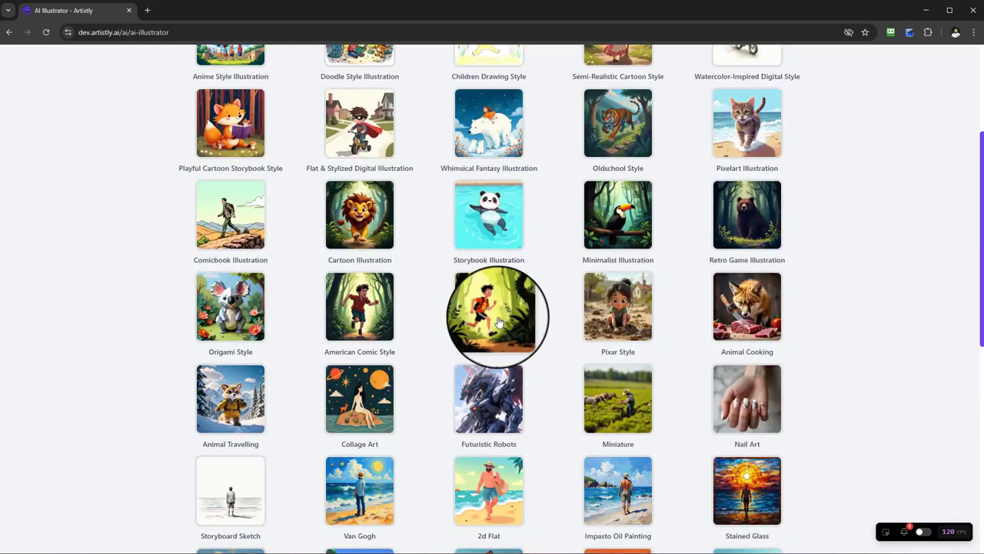
scroll(376, 250, down, 3)
scroll(375, 250, down, 1)
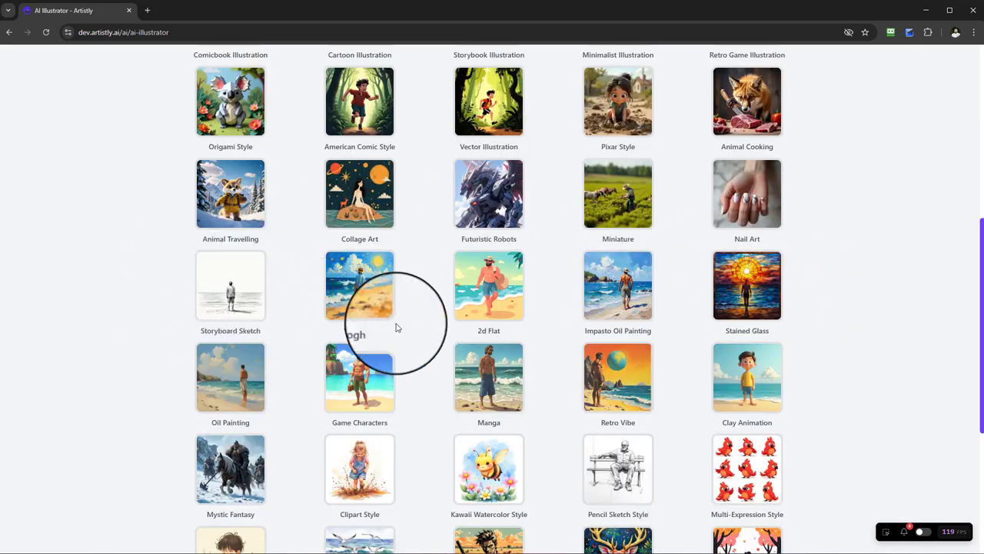
scroll(426, 329, down, 3)
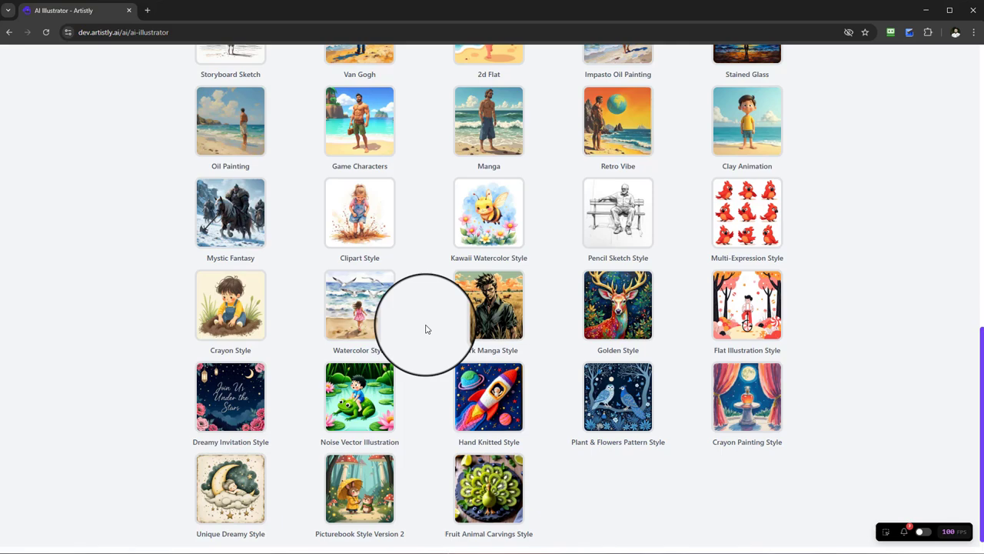
Step: Select Pixar Style in the illustrator and examine the prompt section with its Mirror Magic and aspect ratio options
scroll(426, 326, up, 3)
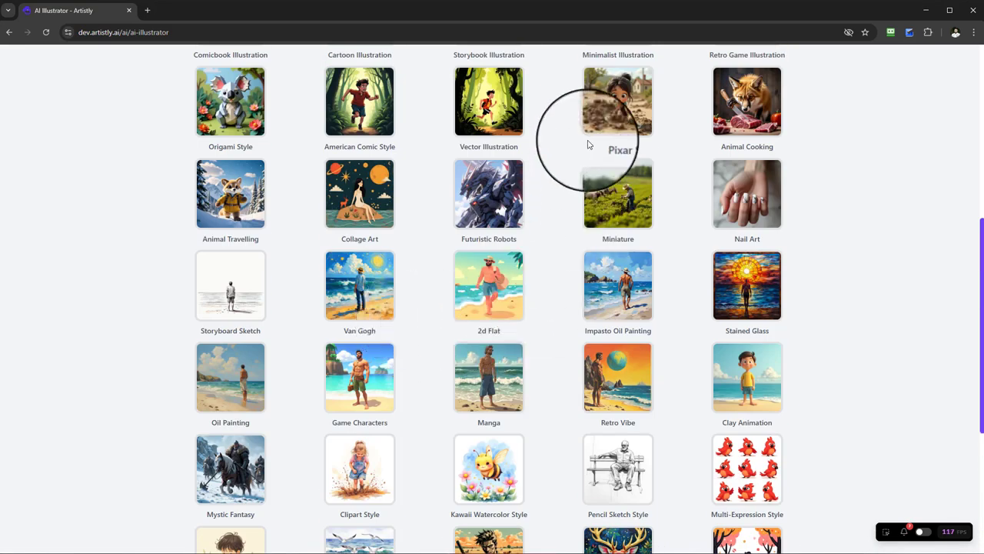
scroll(607, 154, up, 2)
scroll(584, 223, down, 10)
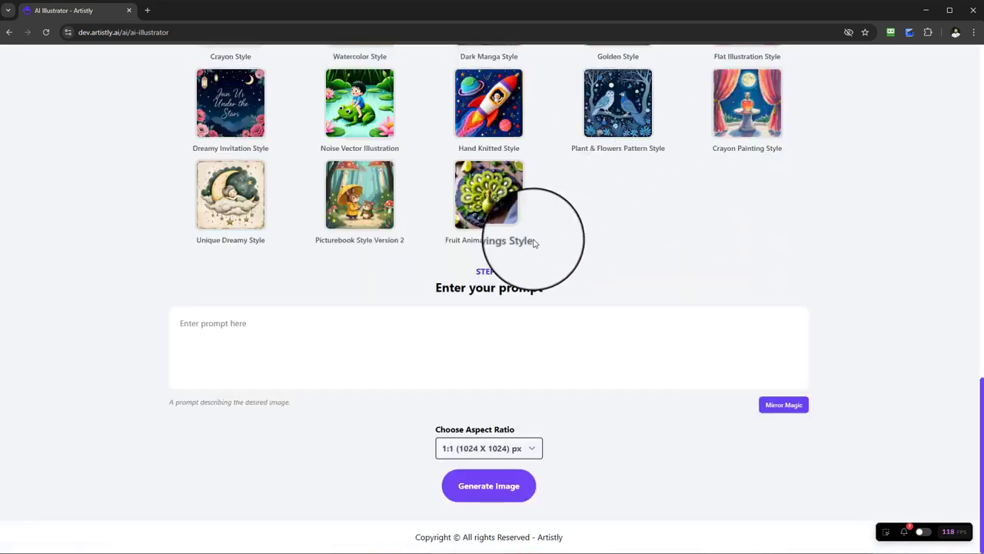
scroll(549, 341, up, 4)
scroll(538, 338, down, 4)
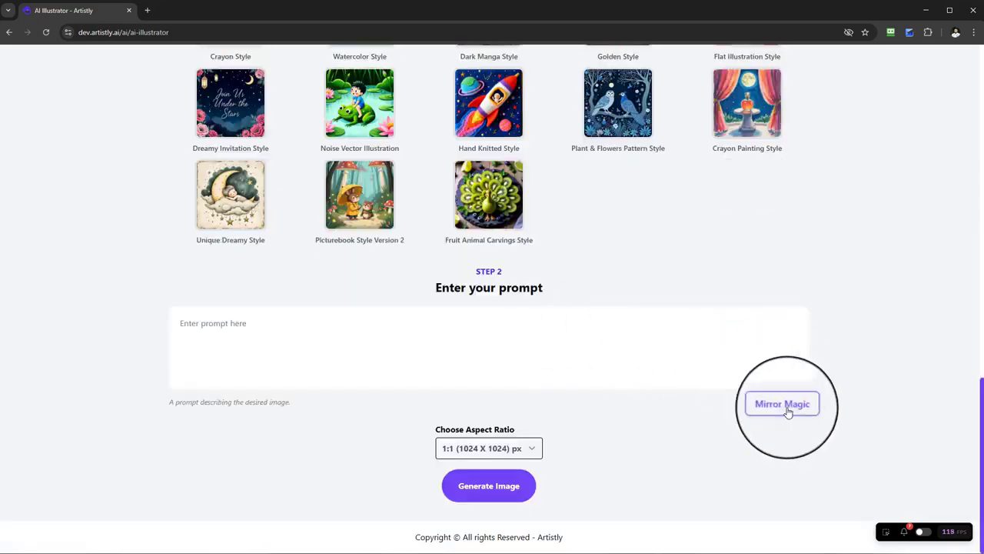
scroll(292, 336, up, 15)
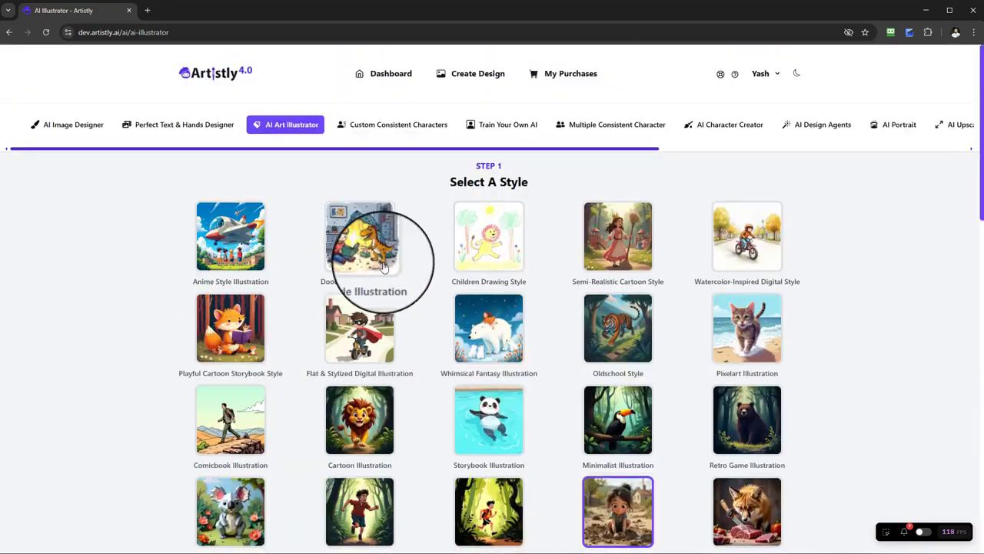
Step: Open the Custom Consistent Characters tool and bring up the media library for choosing the character photo
click(415, 127)
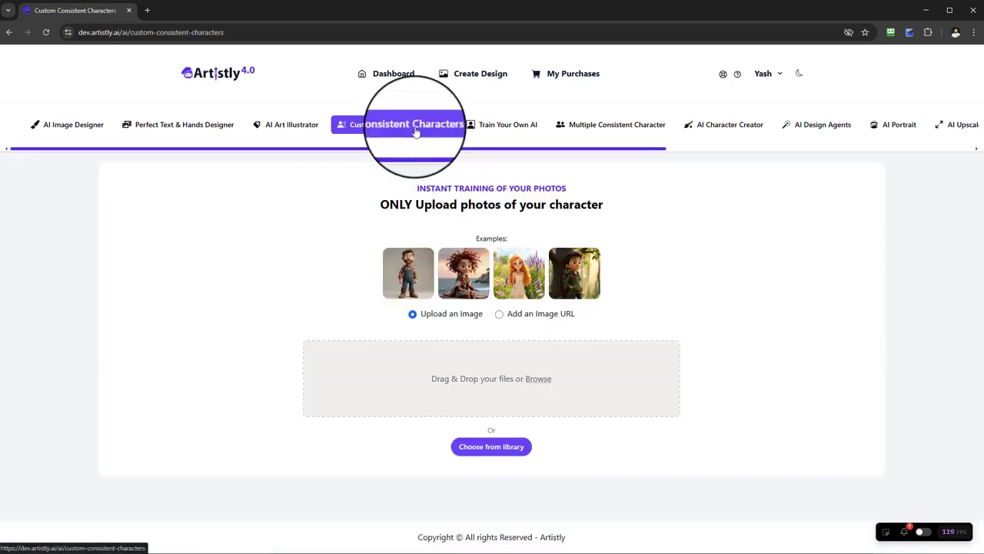
click(514, 447)
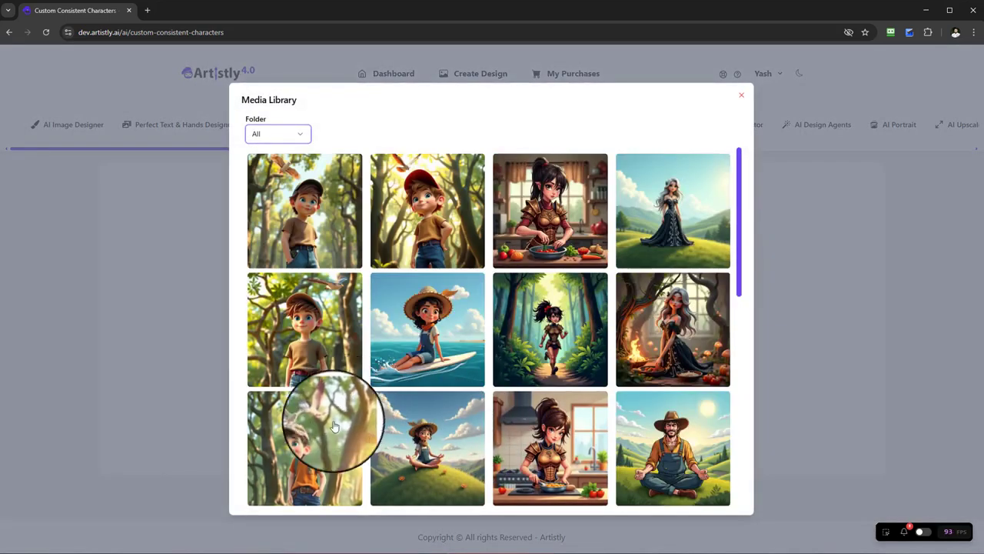
Step: Load more media library images and choose the forest boy in the dark cap and brown T-shirt as the character photo
scroll(323, 362, down, 2)
scroll(326, 366, down, 6)
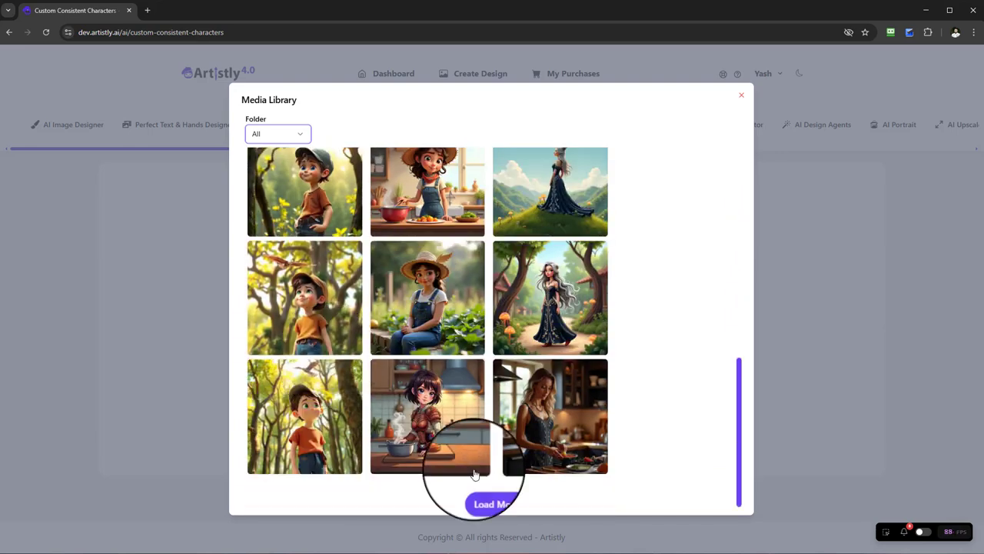
click(484, 492)
scroll(332, 327, down, 9)
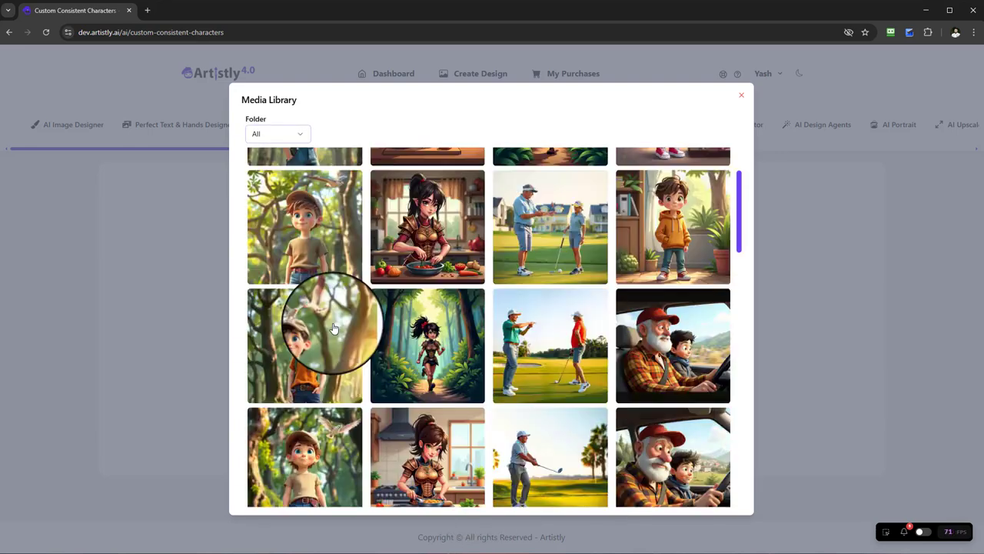
scroll(343, 331, down, 1)
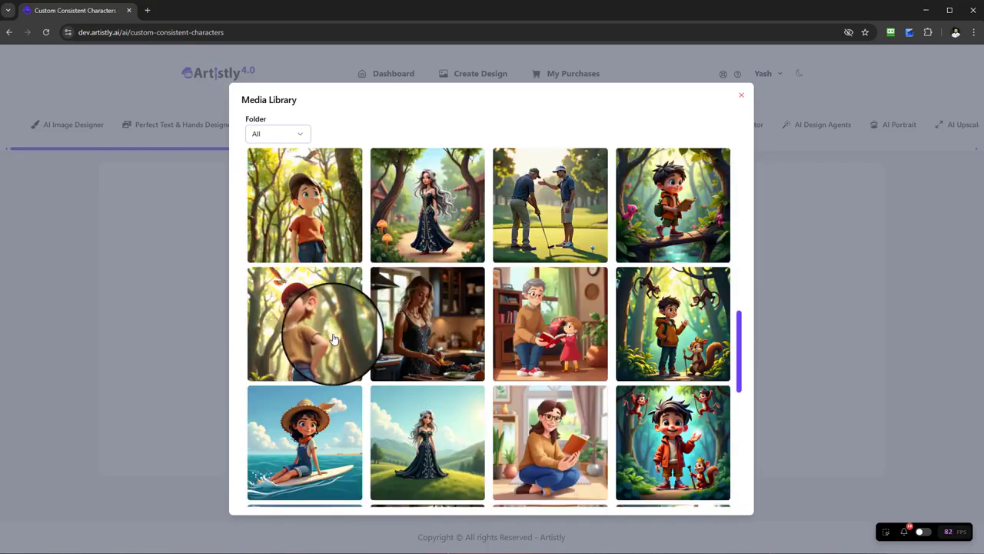
scroll(332, 338, up, 10)
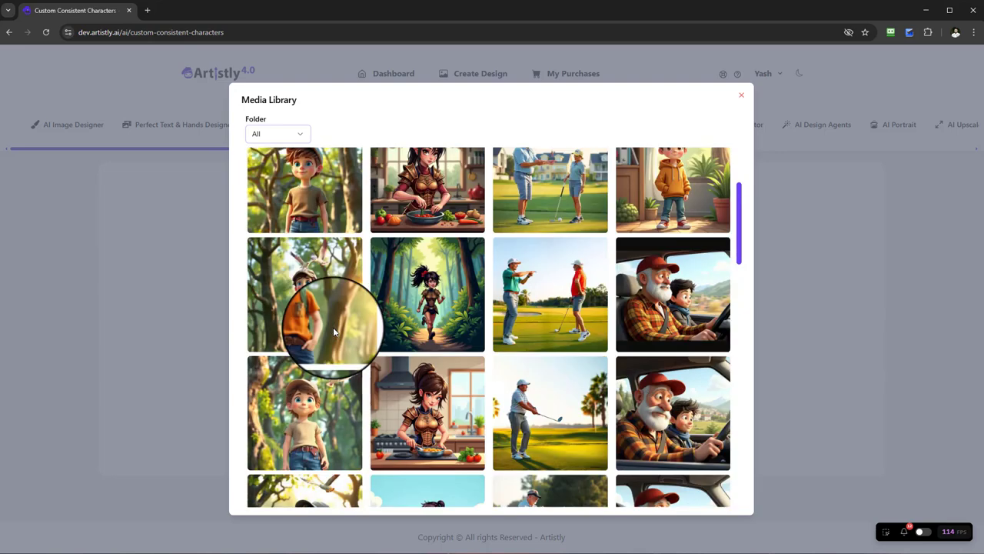
scroll(308, 338, up, 2)
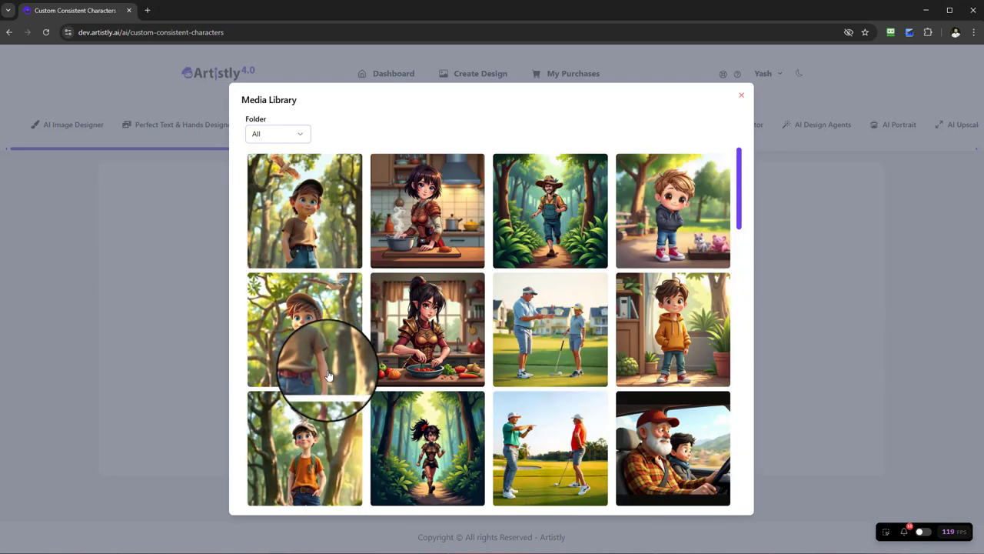
click(300, 208)
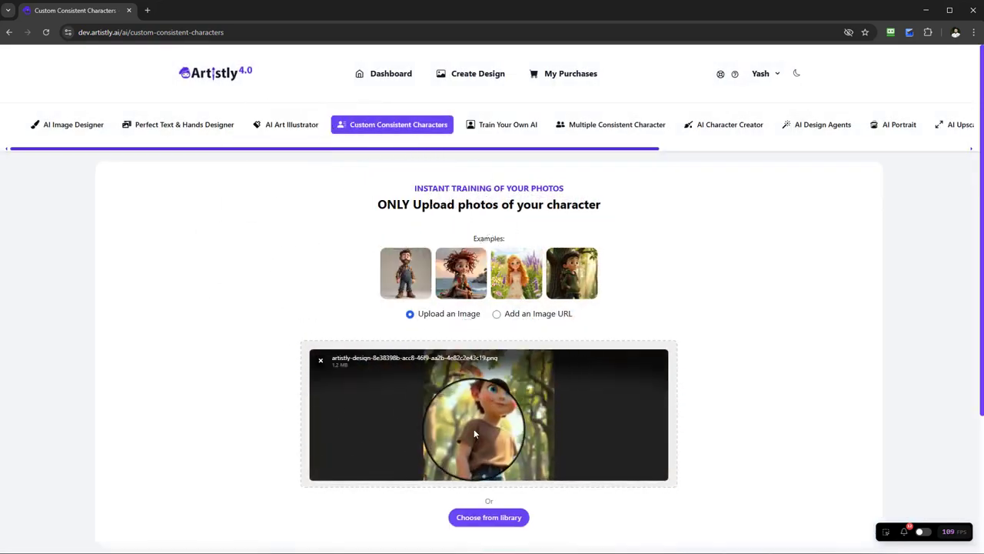
Step: Enter the prompt "cartoon boy sitting on a boat" at 1:1 (1024 X 1024) px and generate the character
scroll(536, 440, down, 2)
scroll(536, 440, down, 1)
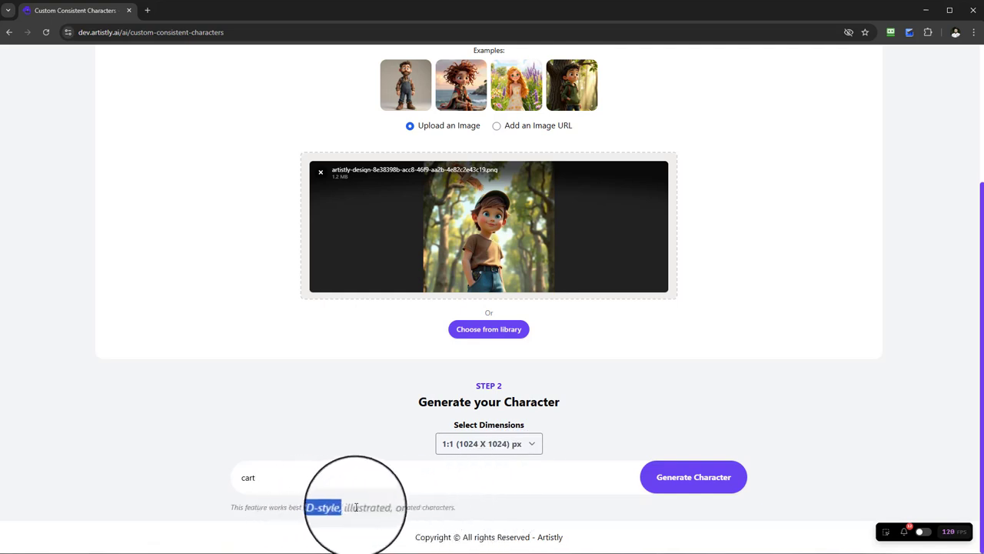
click(327, 479)
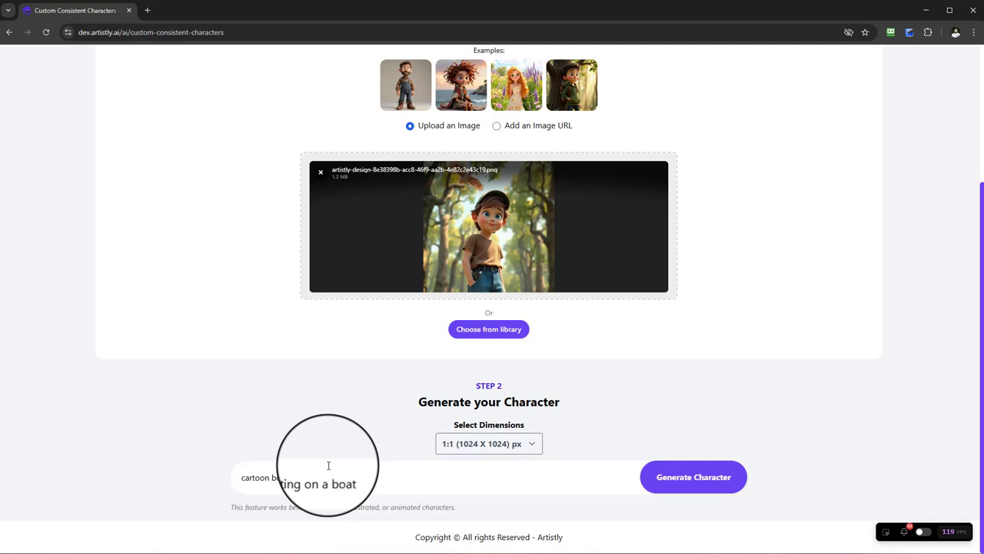
drag(397, 480, 271, 480)
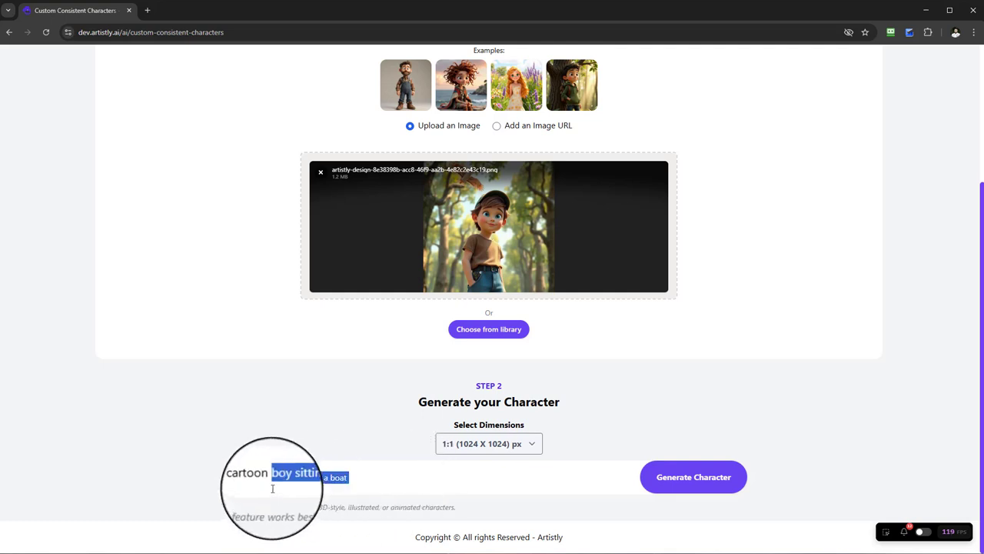
click(243, 478)
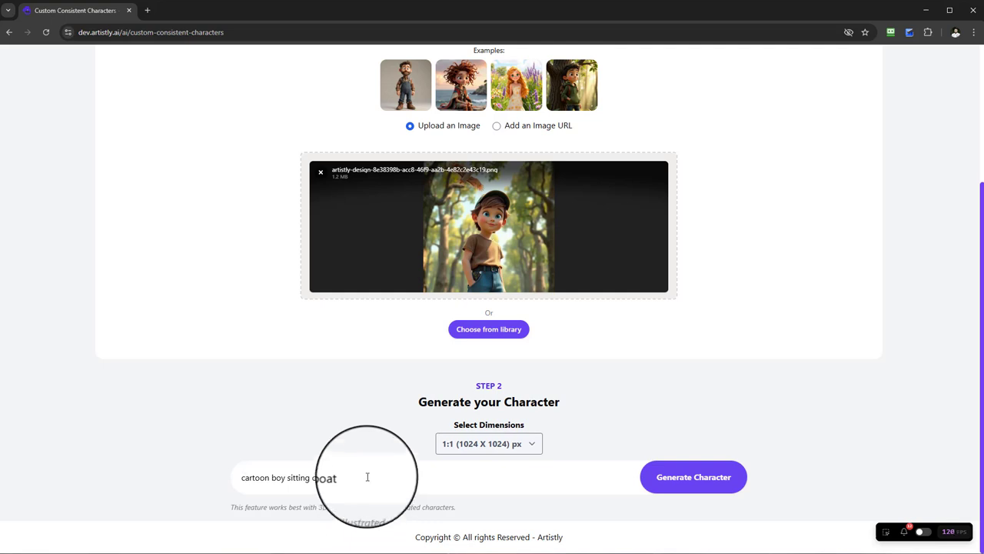
click(688, 485)
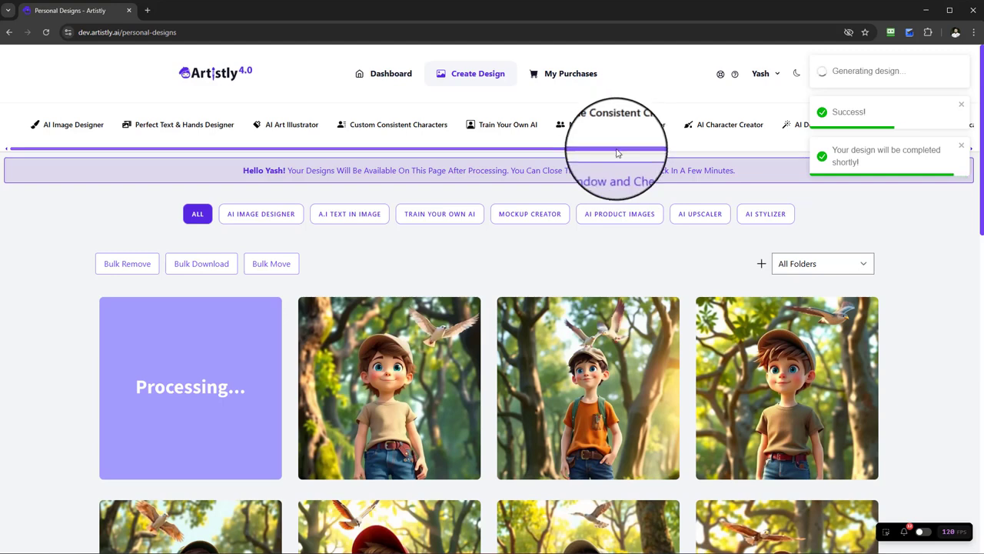
Step: Return to Custom Consistent Characters and choose the same forest boy in the dark cap from the media library
drag(618, 148, 715, 151)
mouse_move(224, 387)
scroll(224, 387, down, 2)
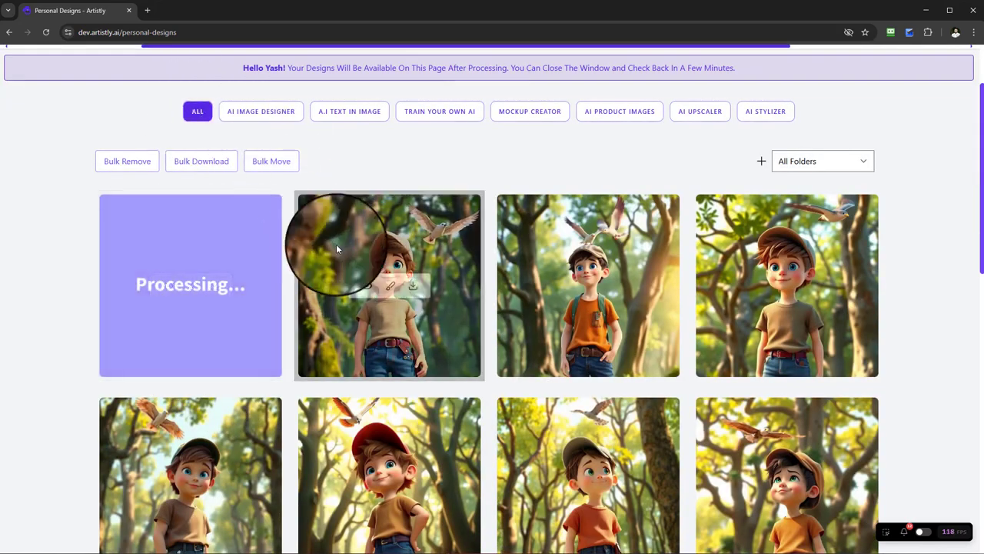
scroll(337, 244, up, 2)
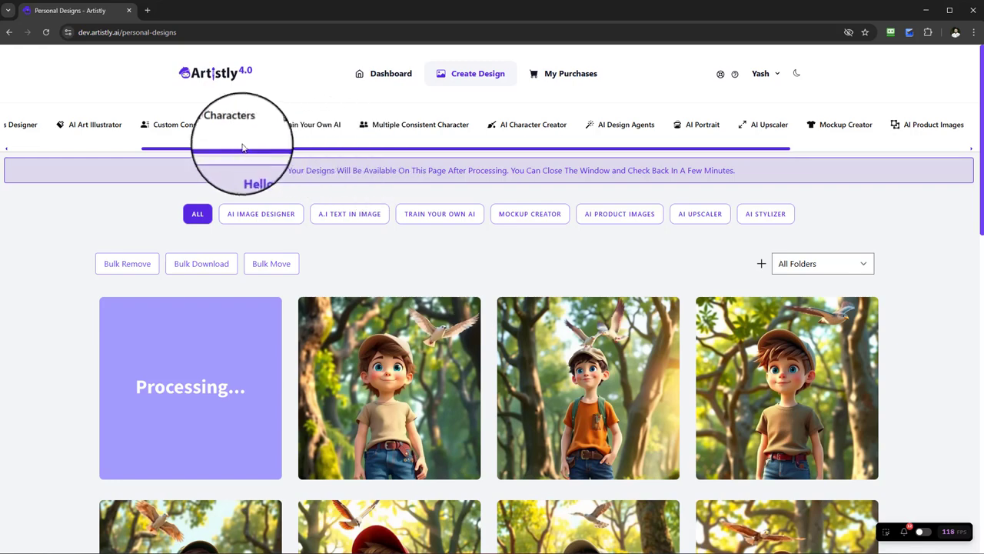
drag(254, 148, 217, 153)
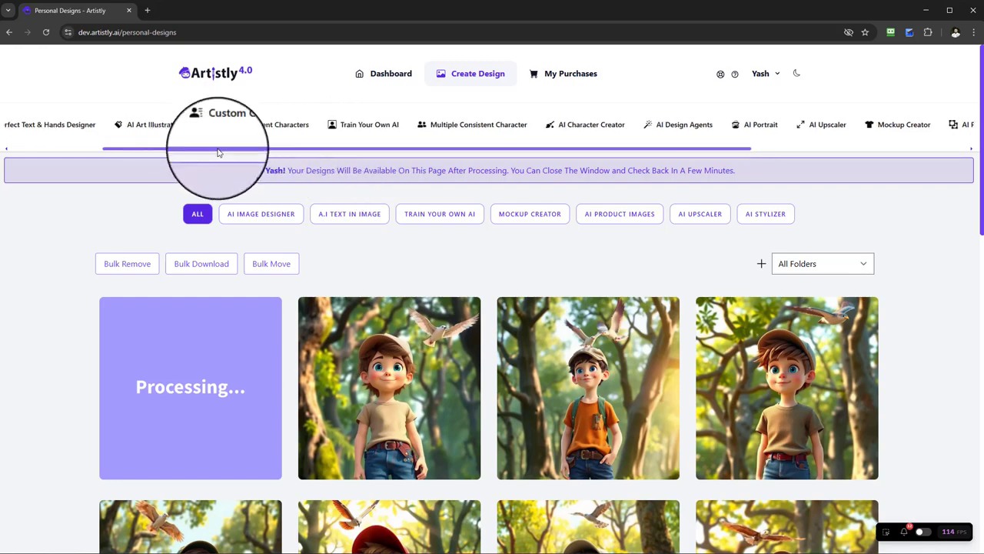
click(247, 126)
click(489, 446)
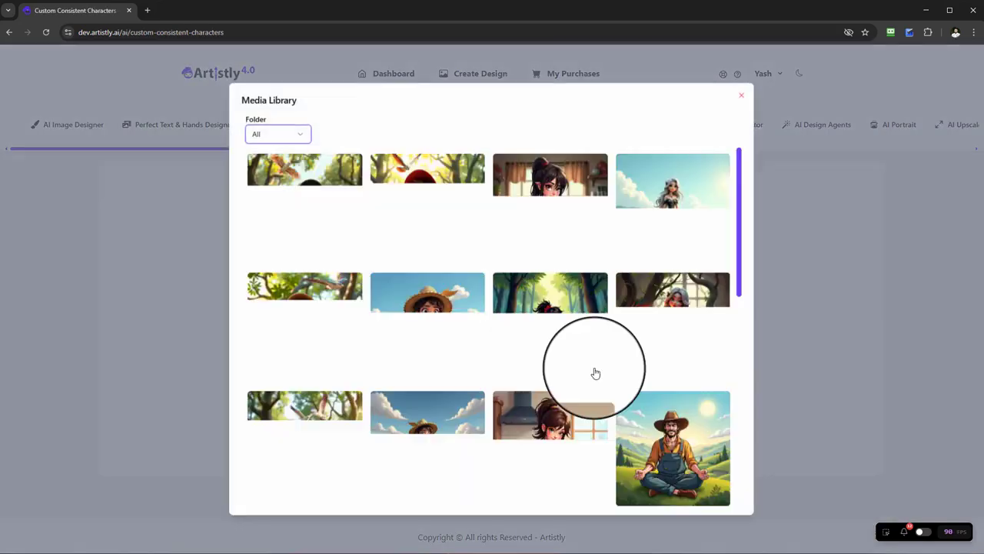
scroll(284, 275, up, 1)
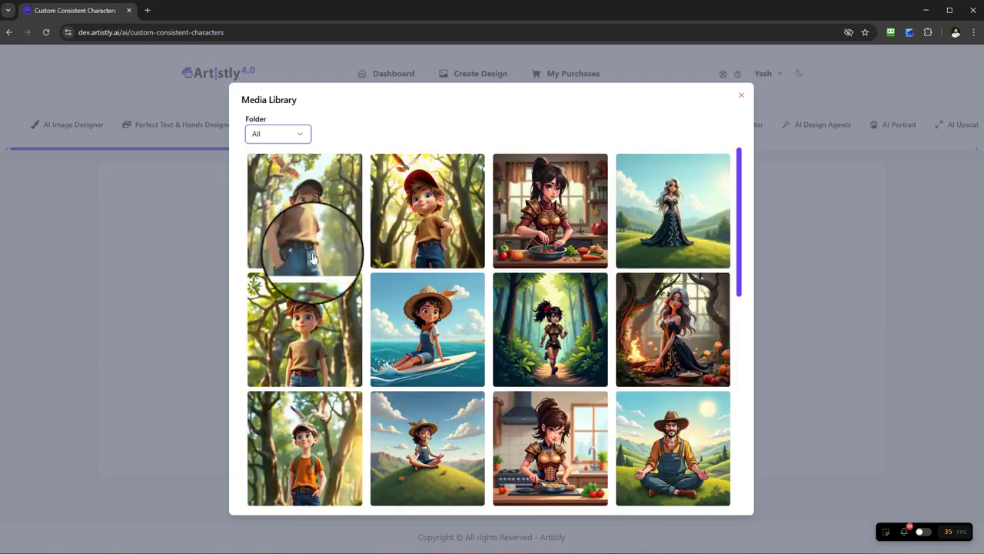
click(308, 209)
Step: Correct the prompt to "cartoon boy on rollerskating" and generate the character at 1:1 (1024 X 1024) px
scroll(546, 441, down, 2)
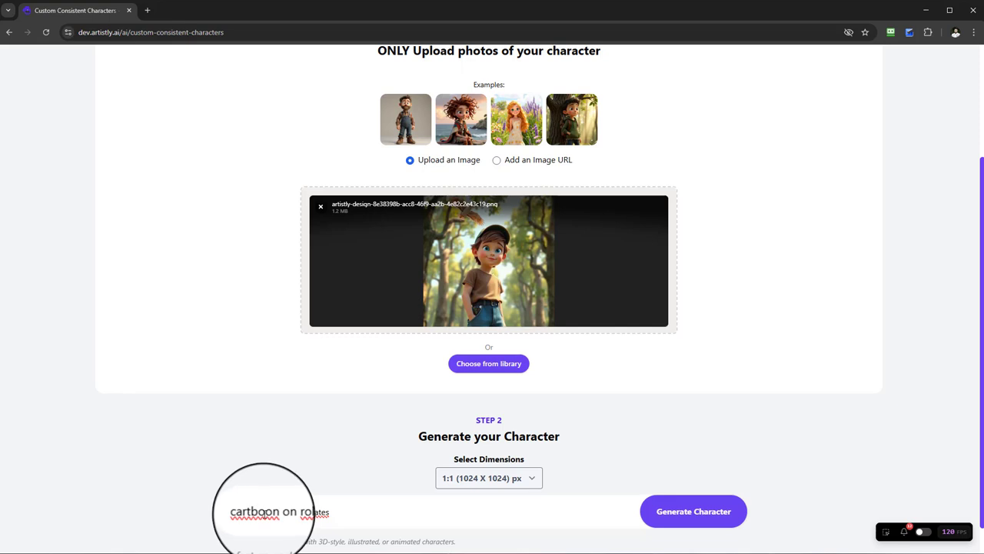
right_click(265, 513)
click(312, 257)
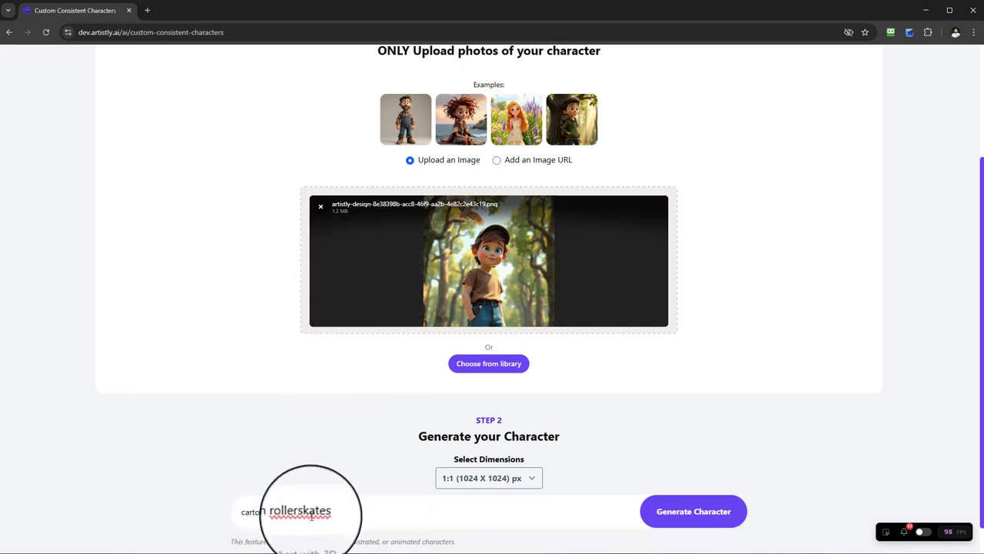
right_click(307, 514)
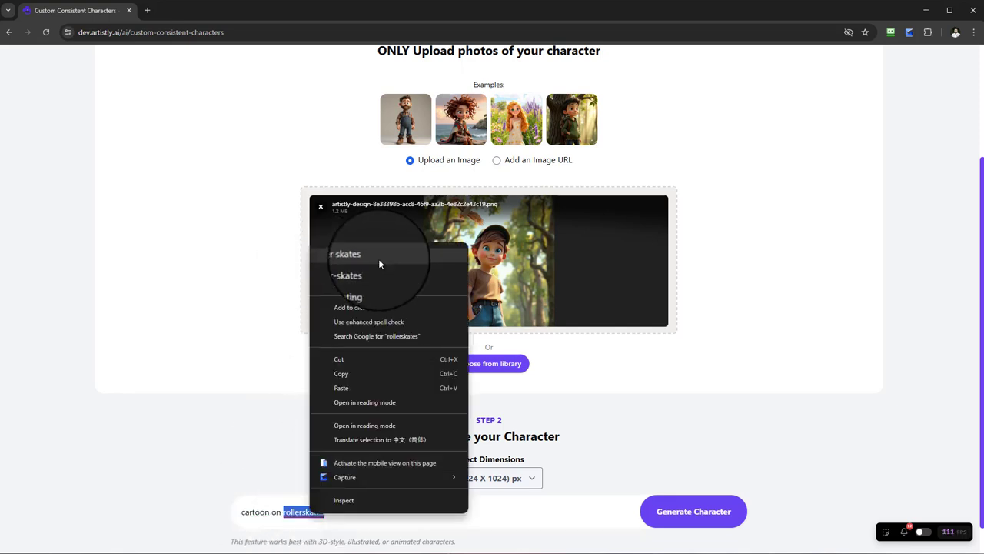
click(378, 259)
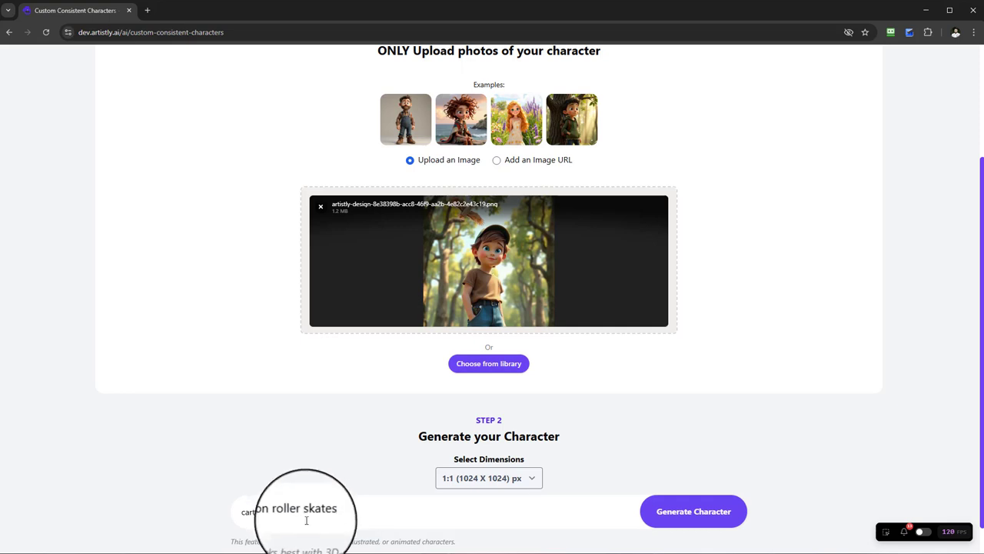
text(kates)
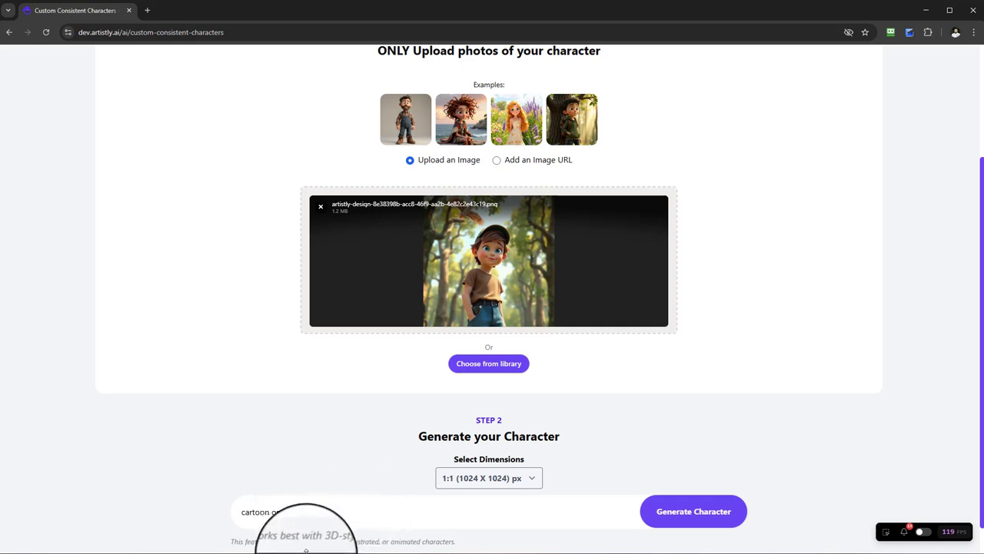
right_click(298, 510)
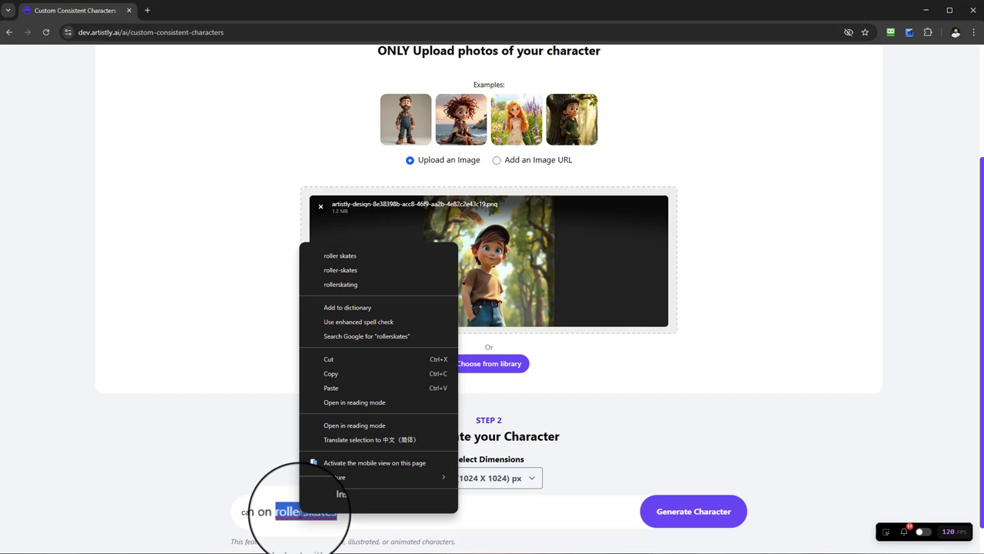
click(288, 504)
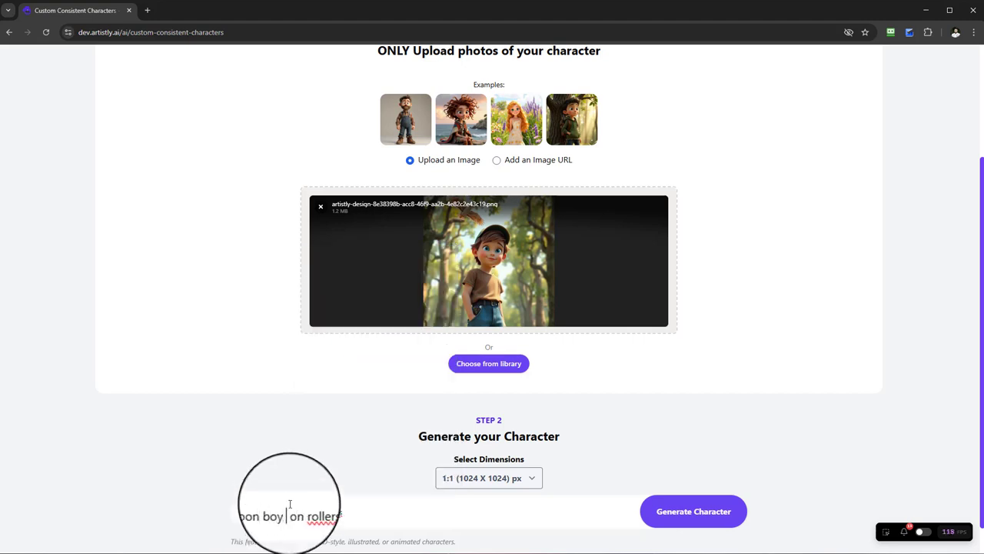
right_click(309, 512)
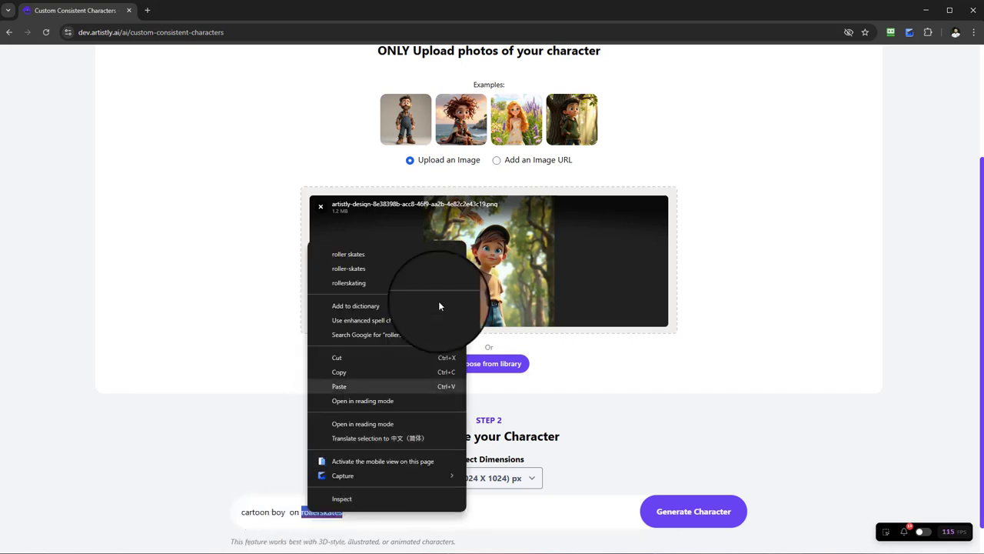
click(393, 284)
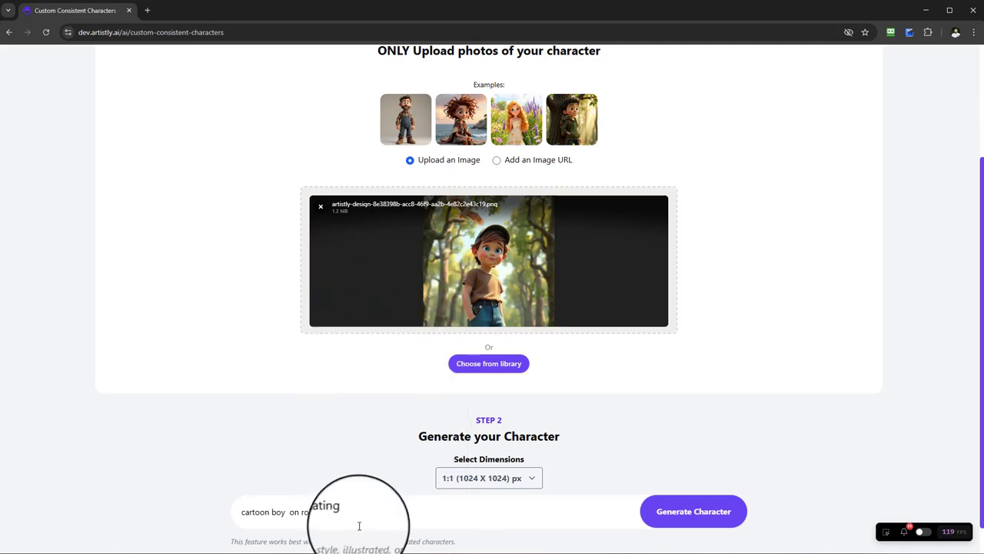
click(690, 513)
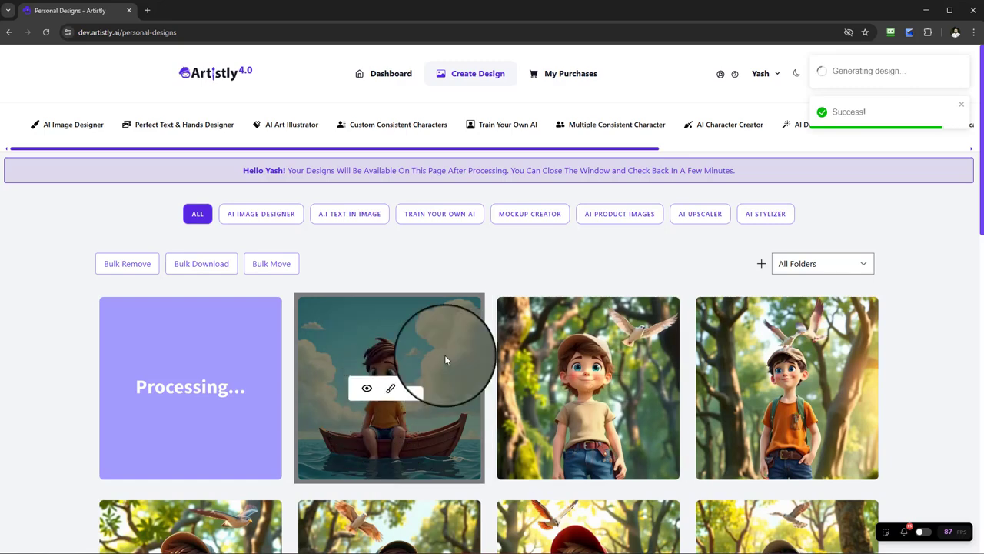
Step: View the details of the finished boy-on-a-boat design and compare it with the other personal designs
click(367, 388)
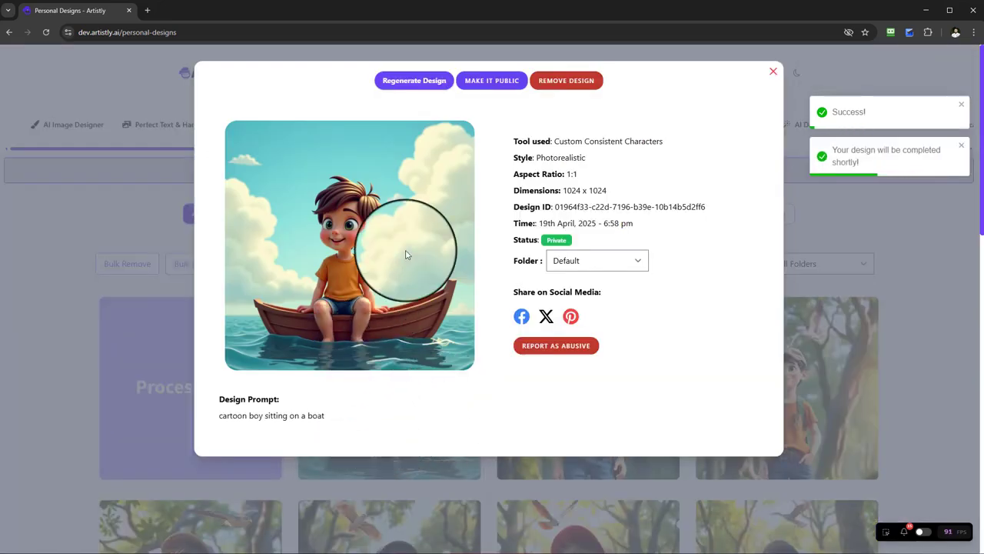
click(774, 70)
scroll(843, 381, down, 2)
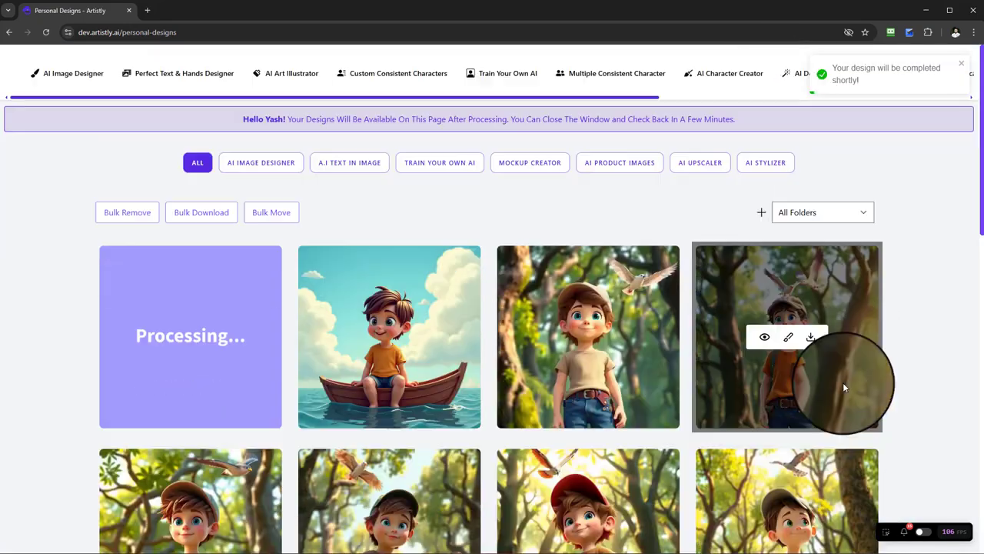
scroll(856, 377, down, 2)
scroll(856, 377, up, 4)
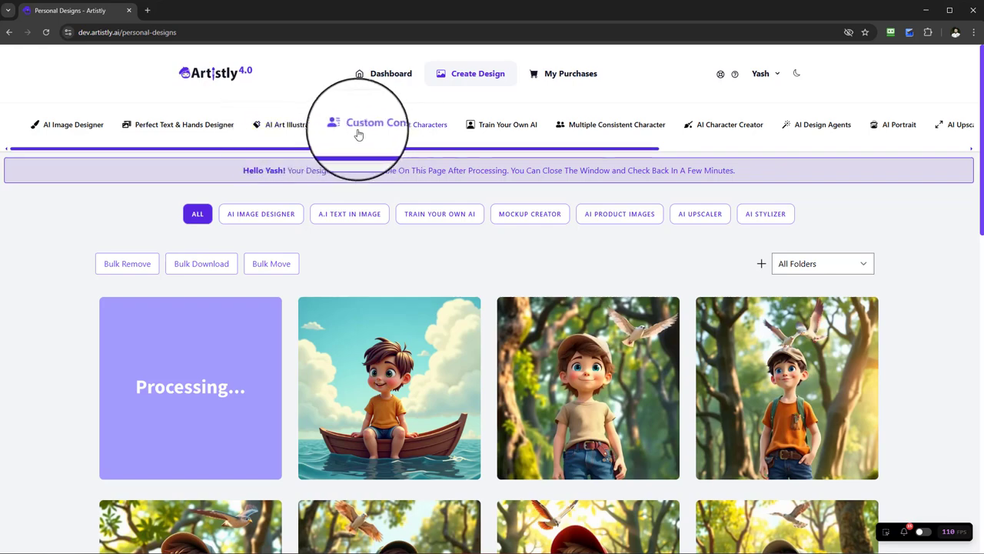
Step: Open the media library in Custom Consistent Characters and load more designs while looking for another boy character
click(371, 129)
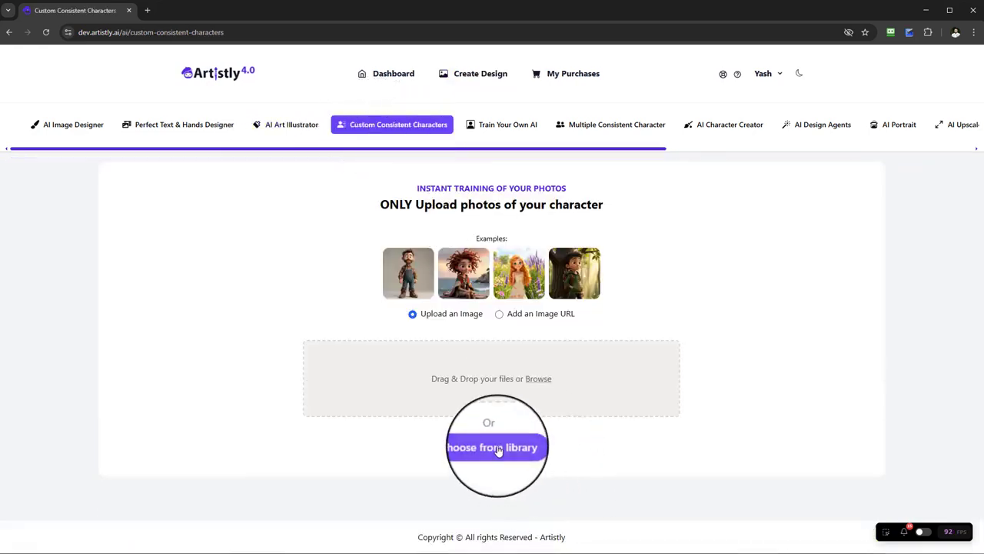
click(472, 446)
scroll(516, 406, down, 5)
click(504, 495)
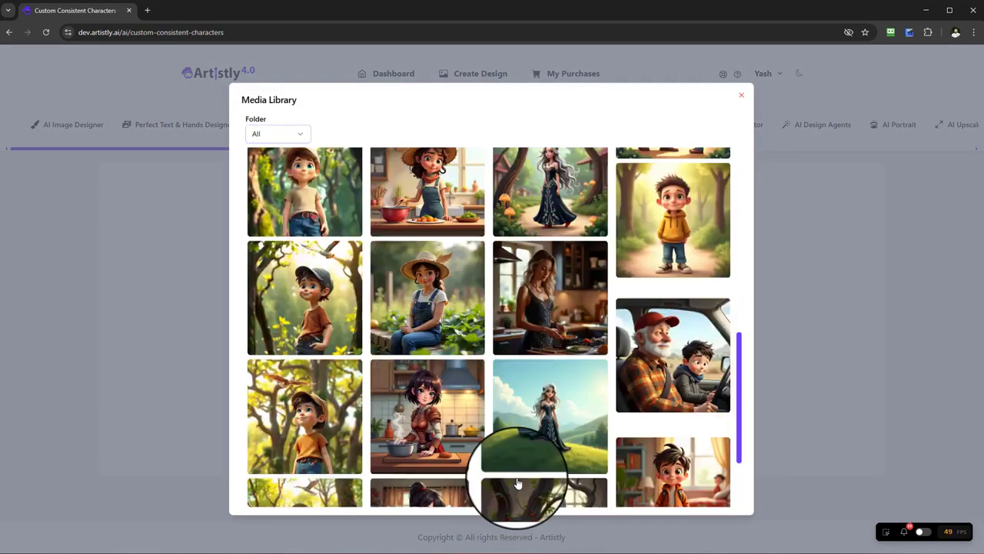
scroll(556, 428, down, 3)
scroll(554, 461, down, 3)
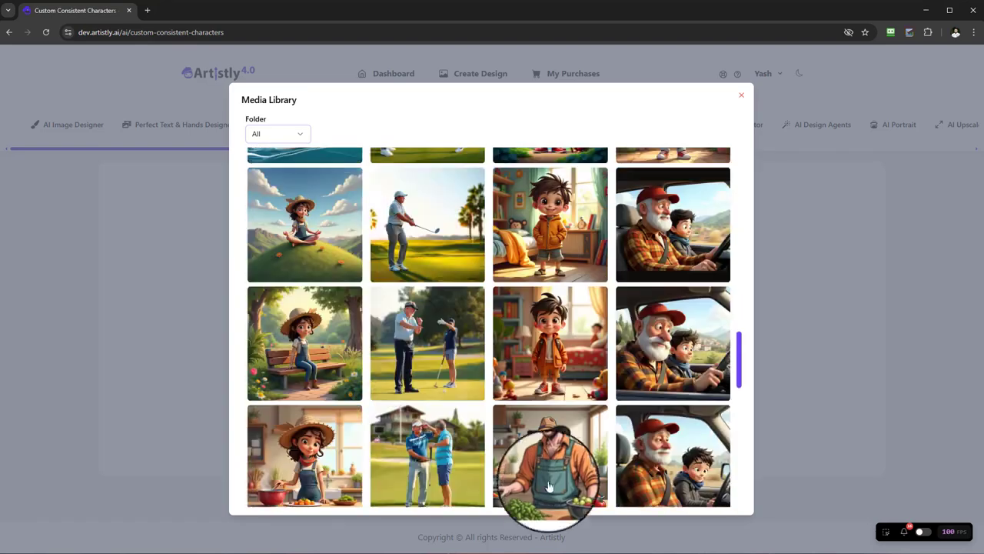
scroll(551, 454, down, 10)
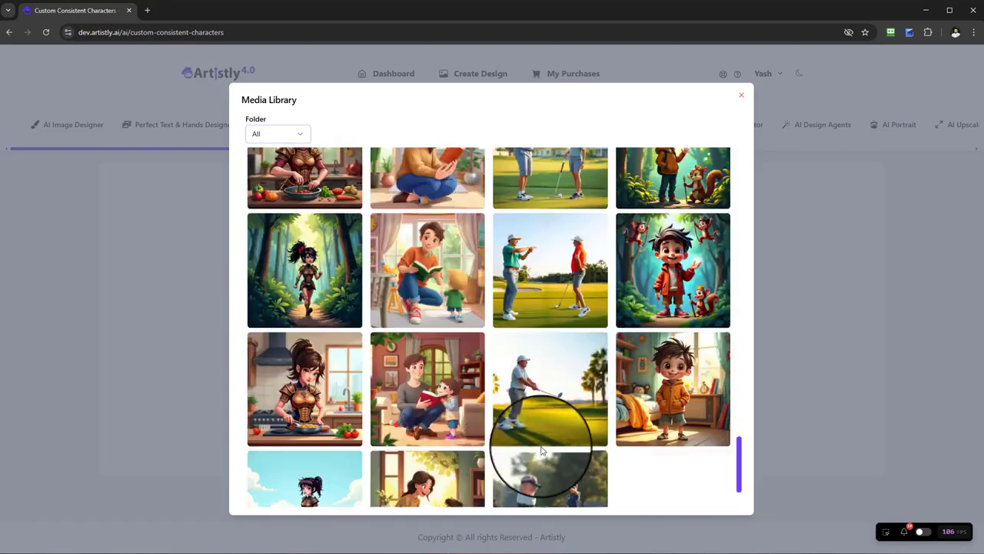
click(493, 496)
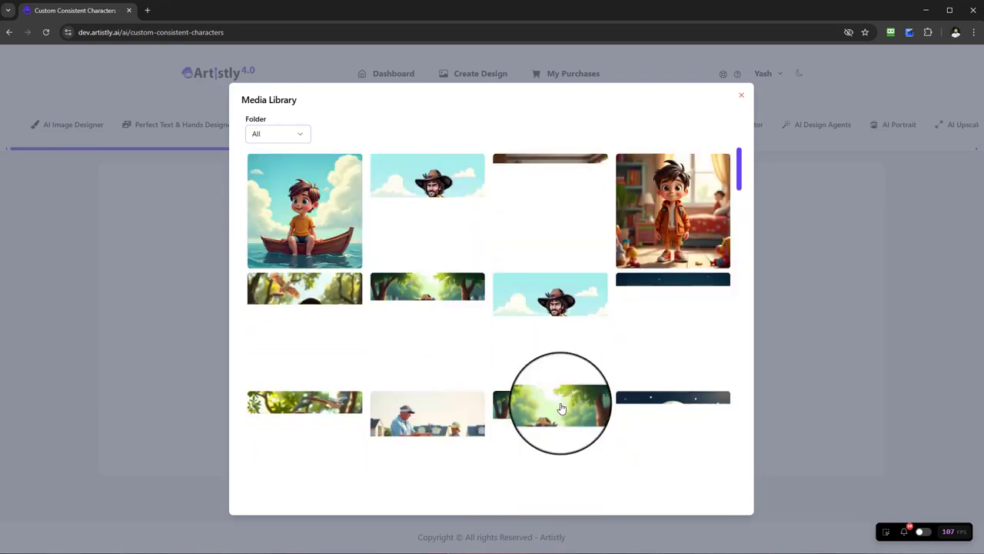
Step: Load further media library images and choose the dark-haired boy in the orange jacket standing in a bedroom as the character photo
scroll(557, 412, down, 8)
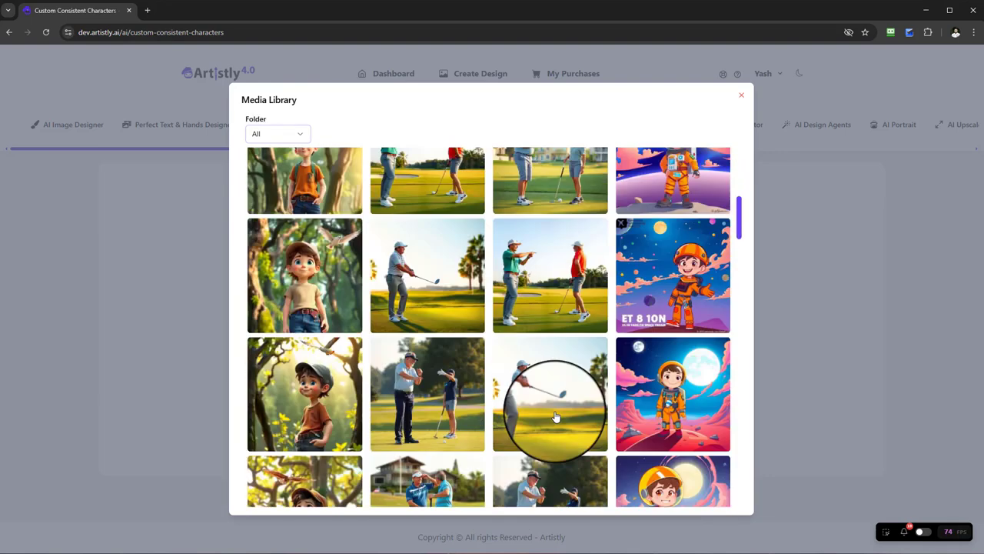
scroll(565, 428, down, 8)
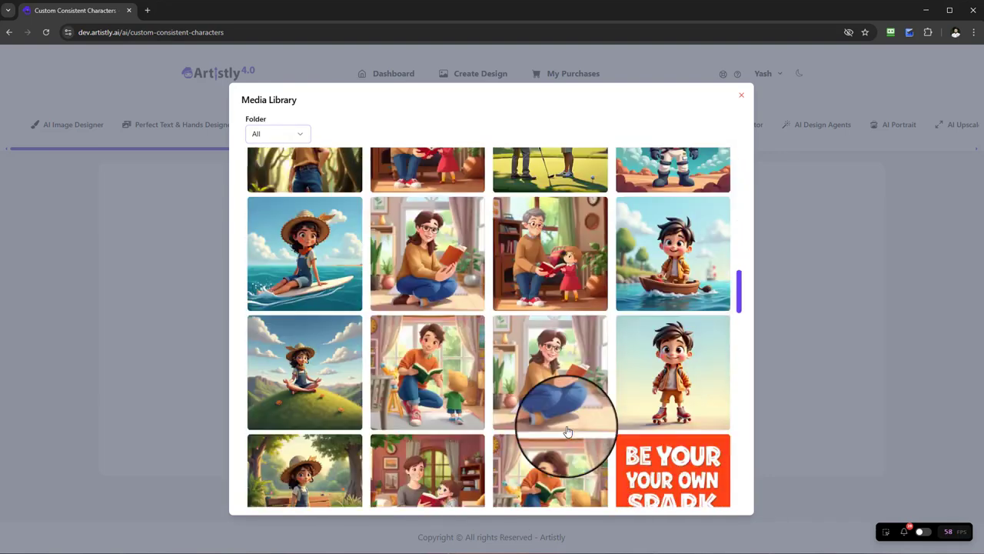
scroll(511, 450, down, 10)
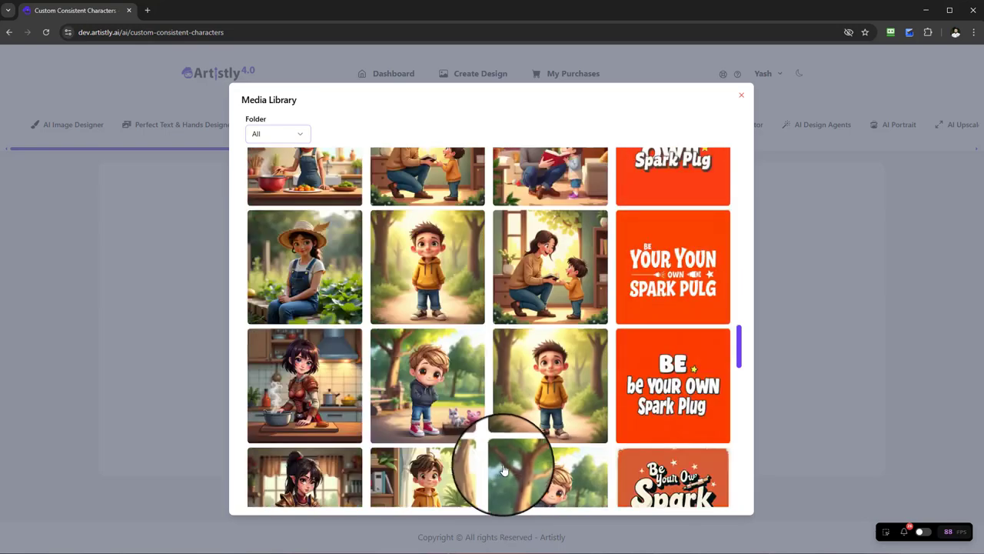
scroll(518, 460, down, 8)
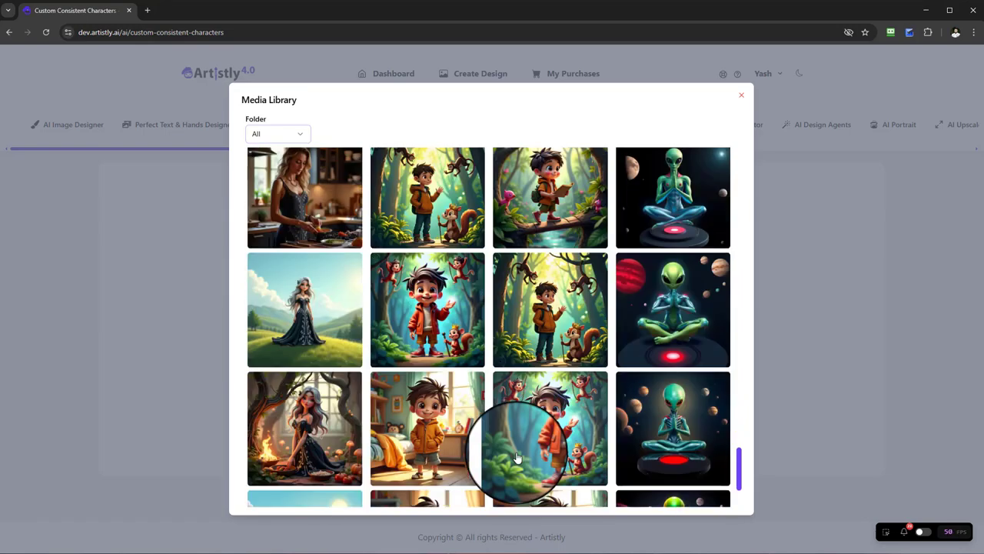
click(496, 498)
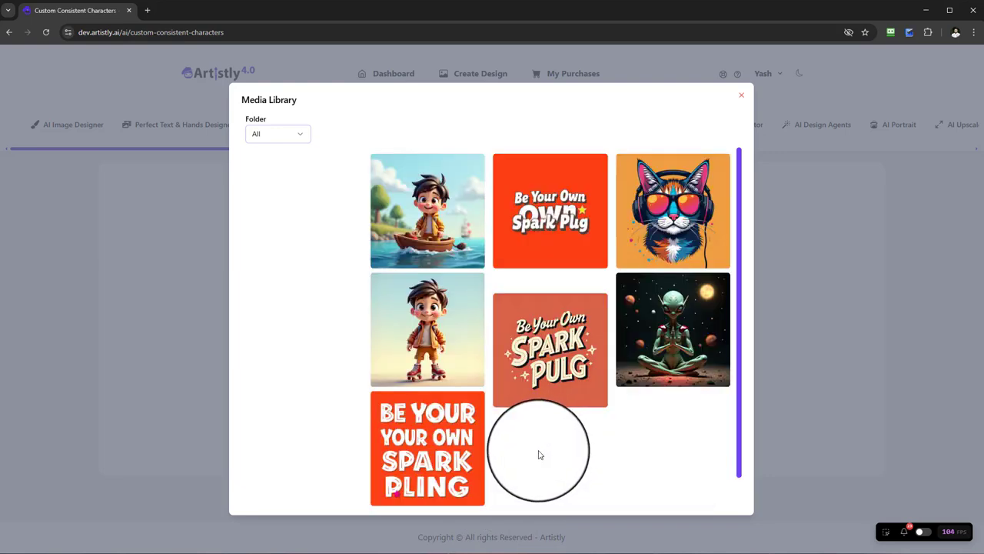
scroll(528, 336, down, 10)
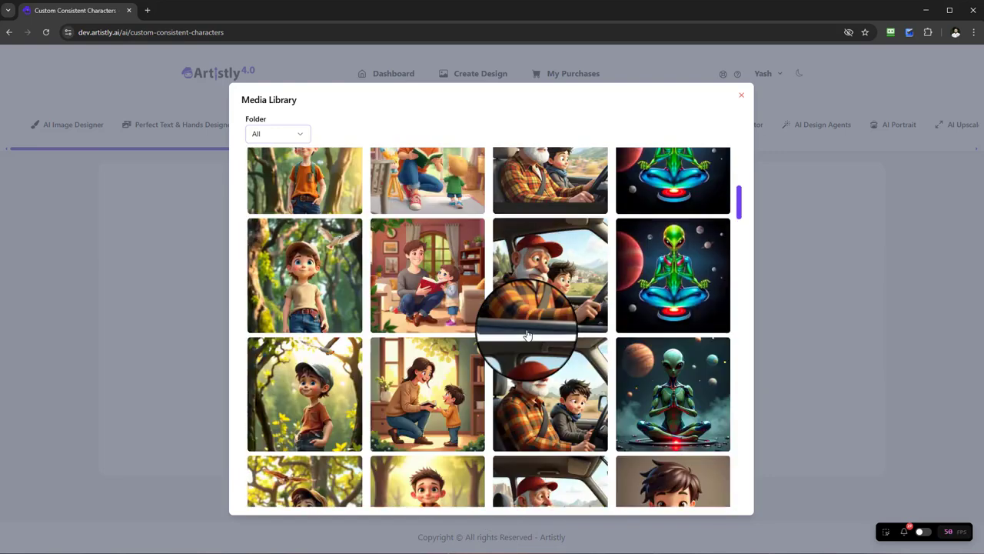
scroll(542, 344, down, 10)
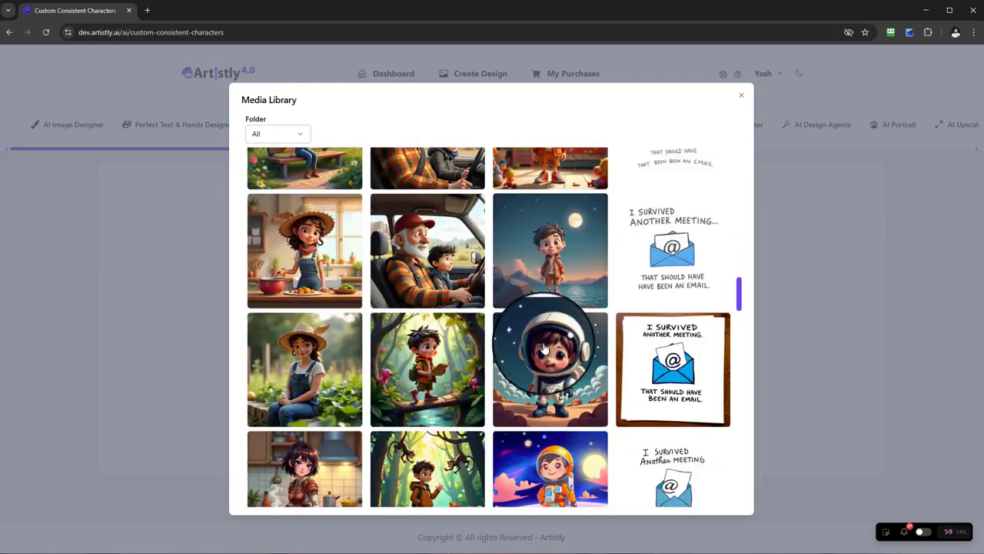
scroll(549, 342, down, 10)
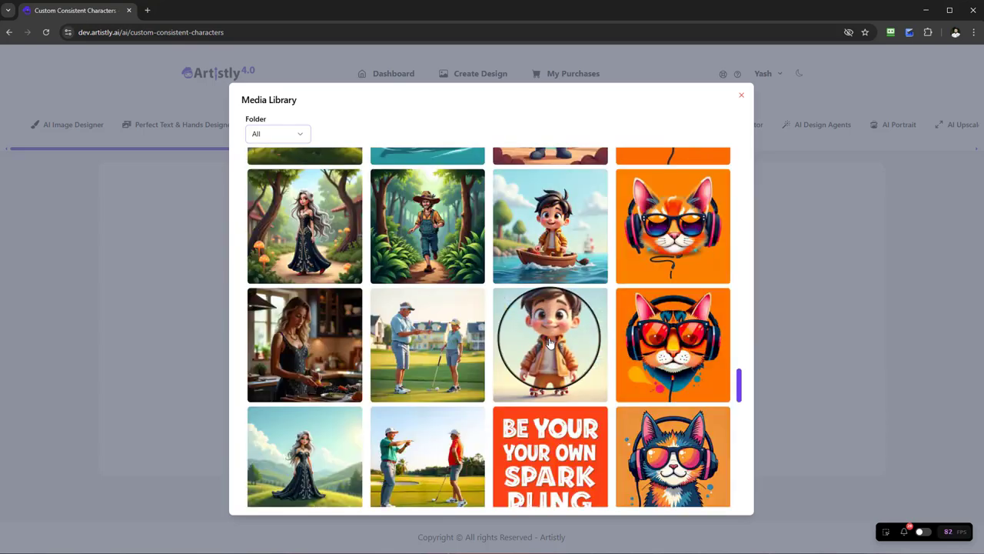
scroll(550, 343, down, 5)
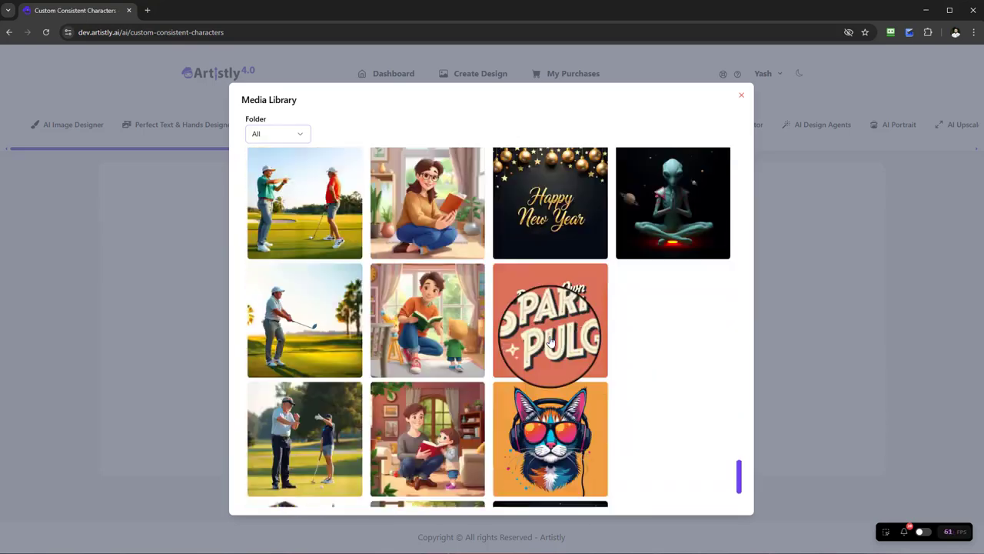
click(496, 494)
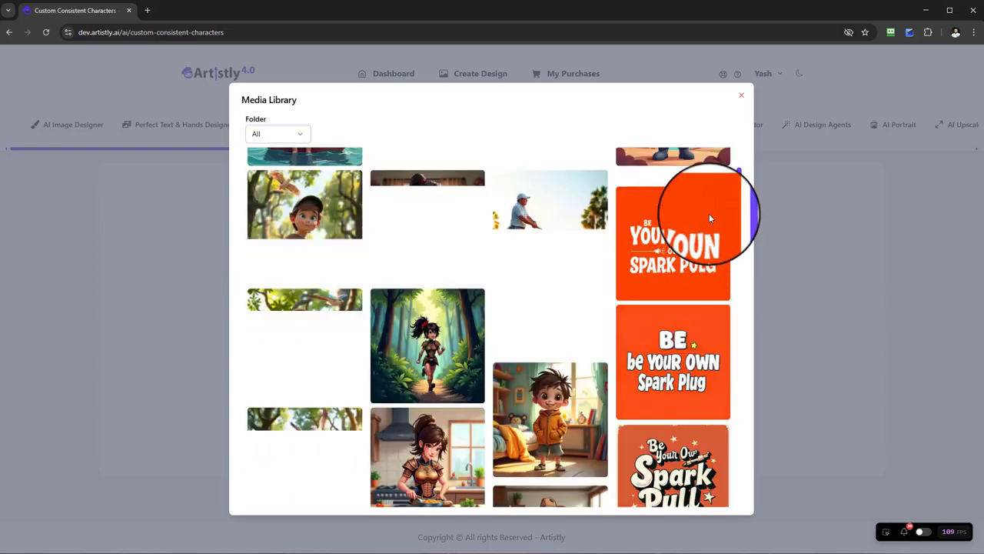
drag(739, 176, 740, 512)
click(435, 418)
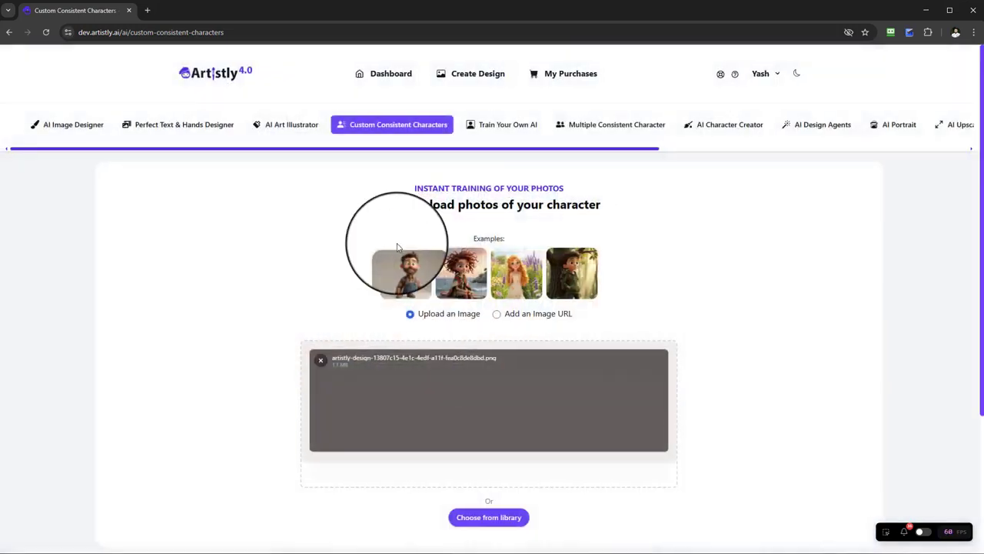
Step: Enter the prompt "cartoon boy driving a car" and generate the character at 1:1 (1024 X 1024) px
scroll(457, 483, down, 4)
click(446, 510)
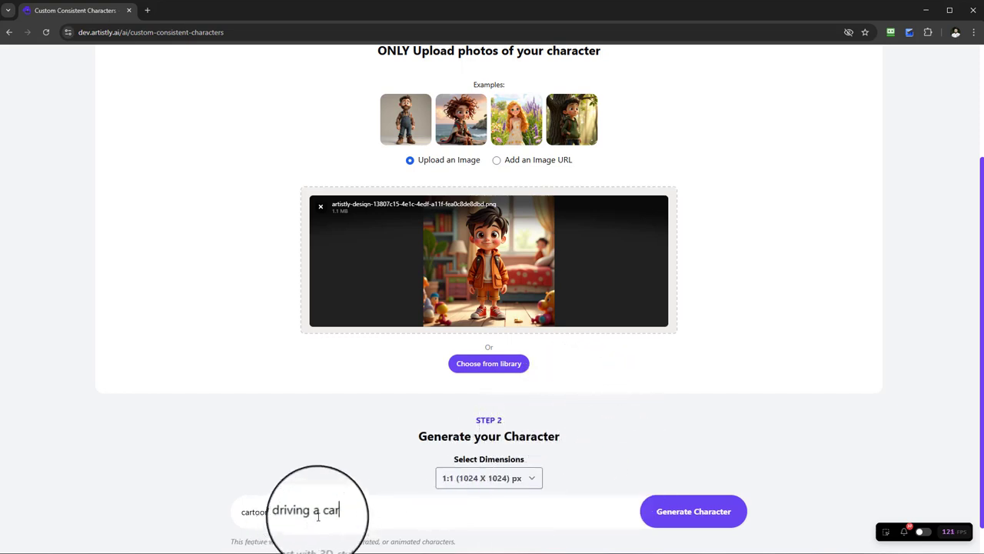
click(702, 513)
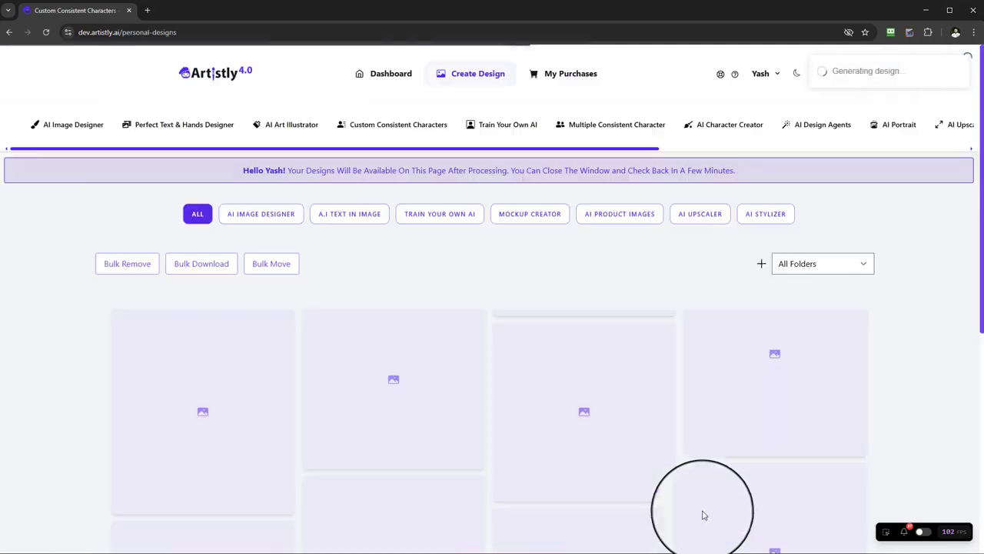
Step: Regenerate the boy-on-a-boat design and the roller-skating boy design from their details in the personal designs
scroll(620, 400, down, 2)
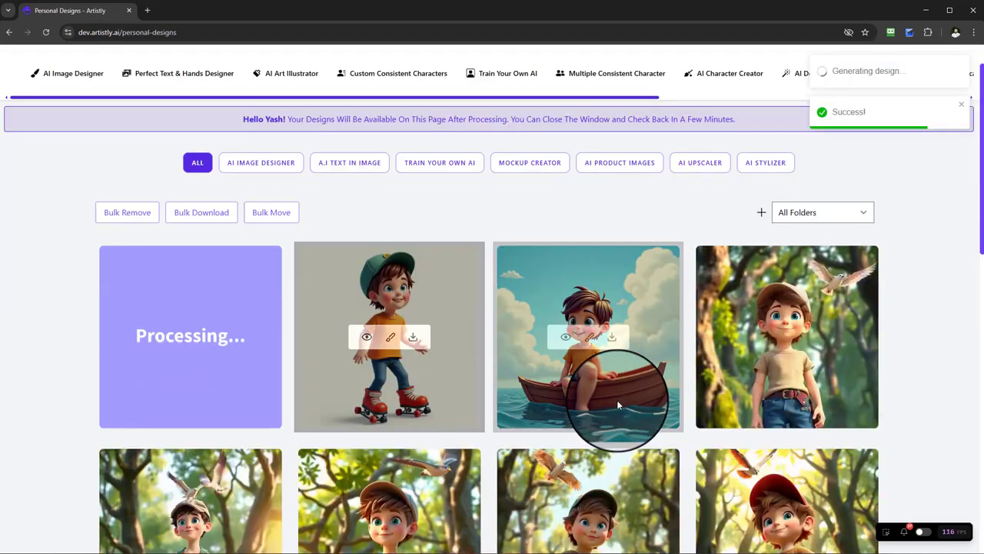
click(566, 287)
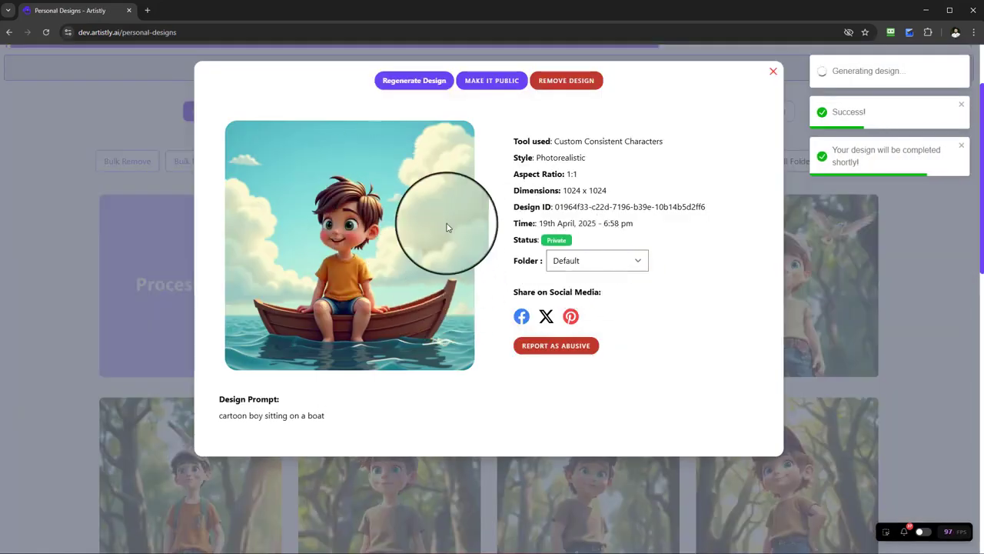
click(399, 85)
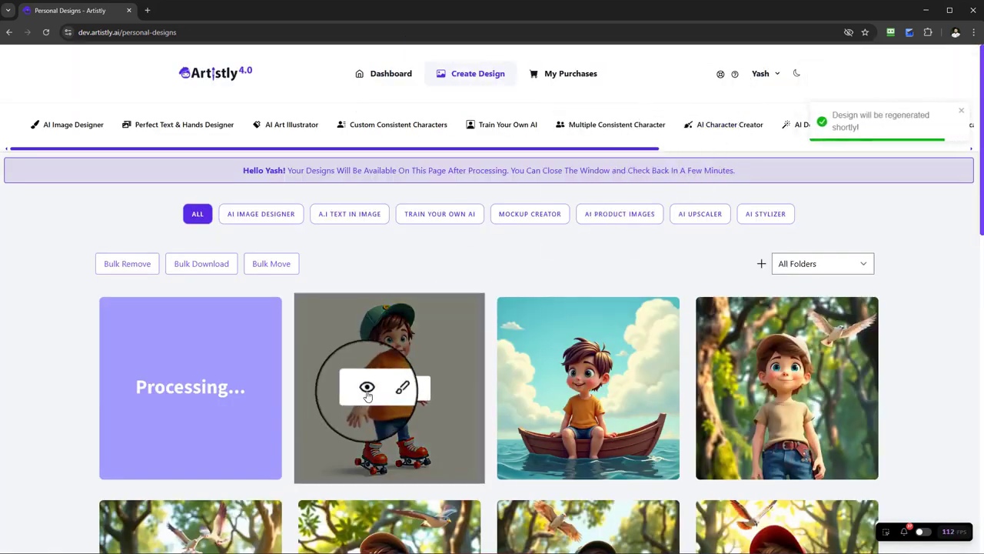
click(368, 387)
click(389, 92)
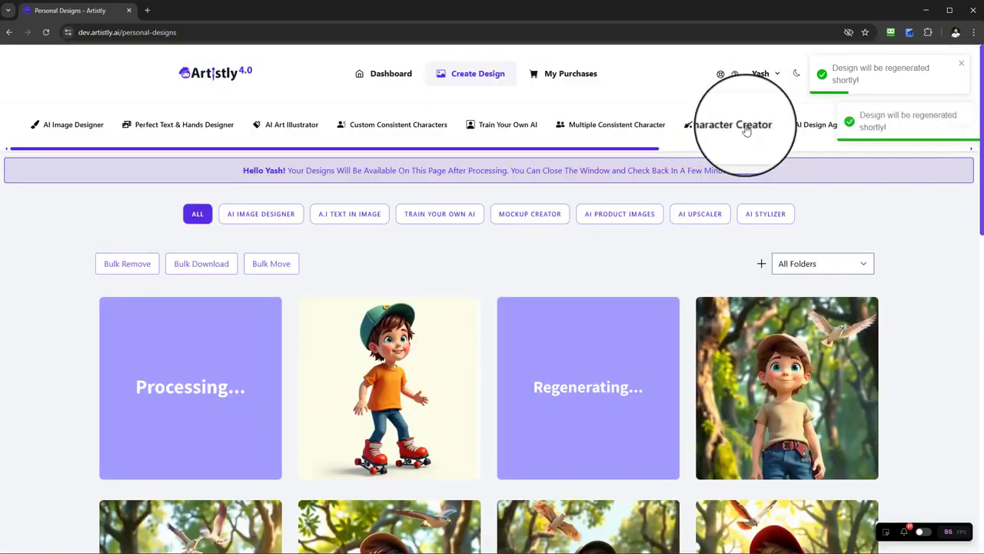
Step: Check the progress of the pending designs and compare the forest boy images in the personal designs
mouse_move(799, 338)
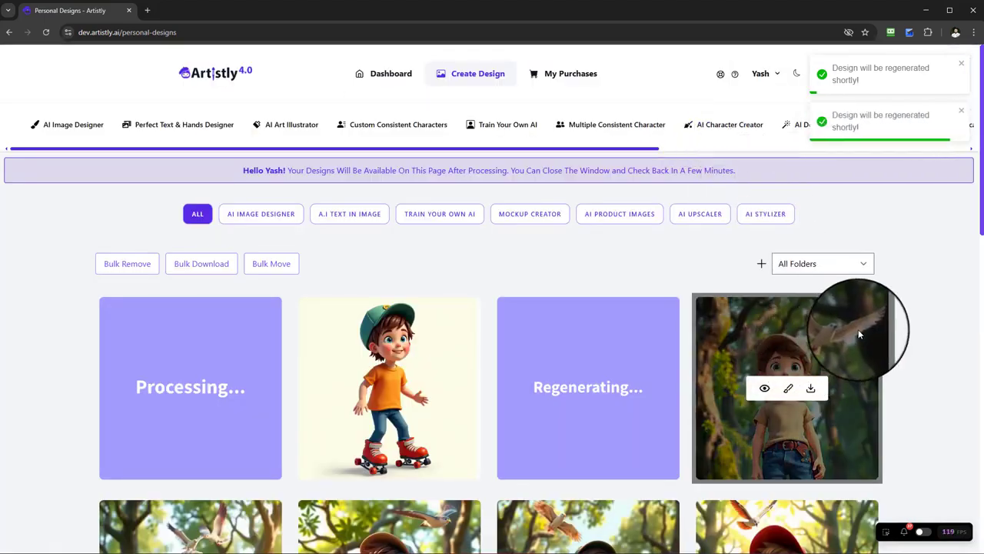
scroll(858, 329, down, 2)
mouse_move(829, 377)
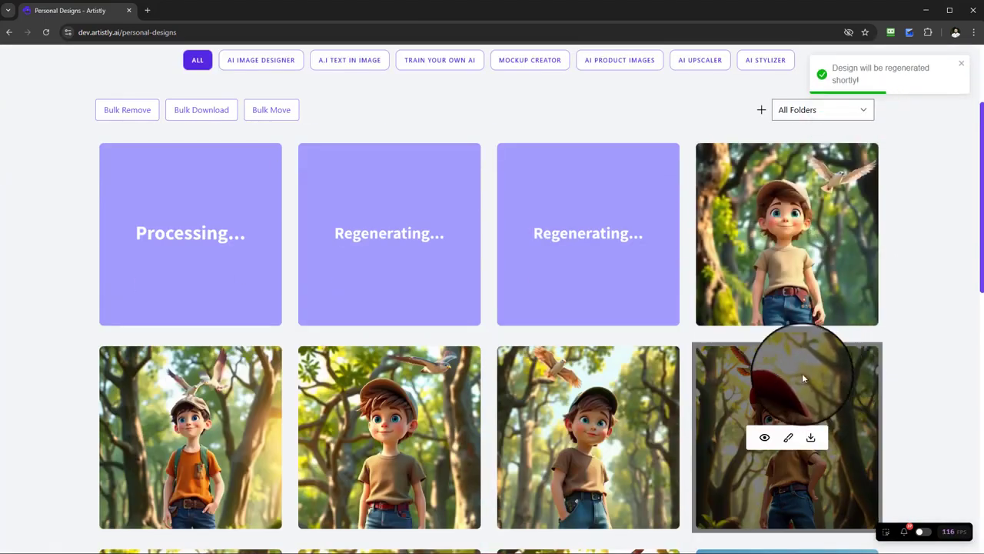
scroll(535, 352, up, 2)
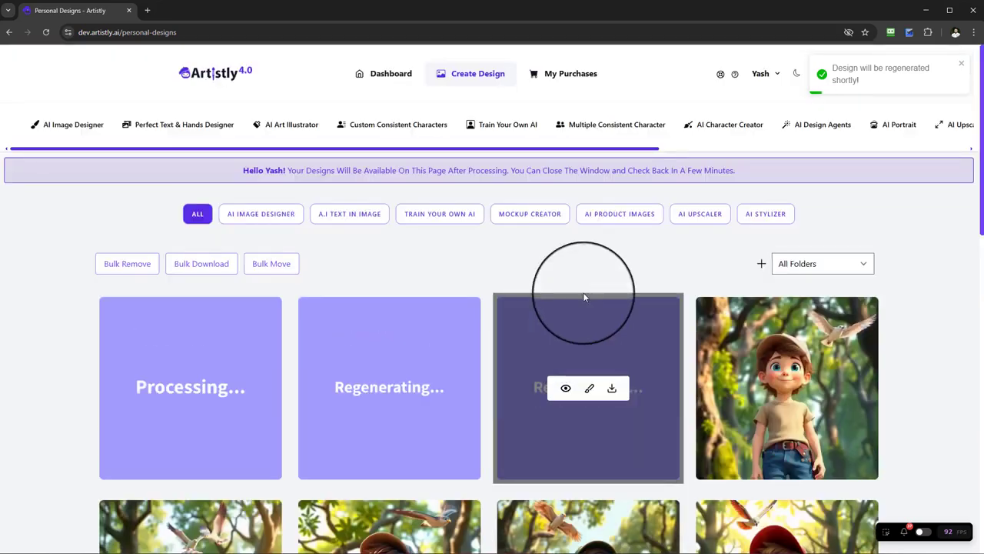
mouse_move(818, 301)
scroll(820, 306, down, 1)
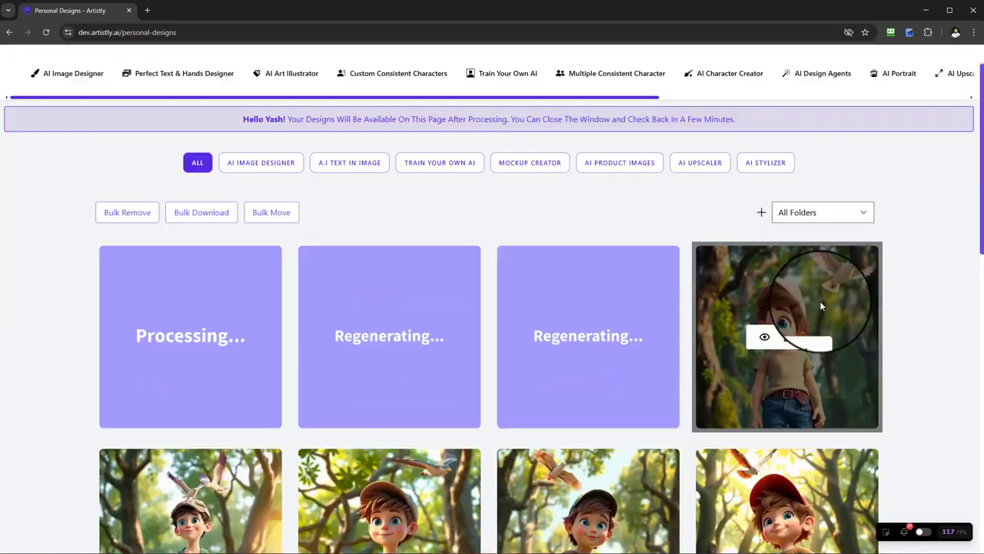
scroll(820, 305, down, 2)
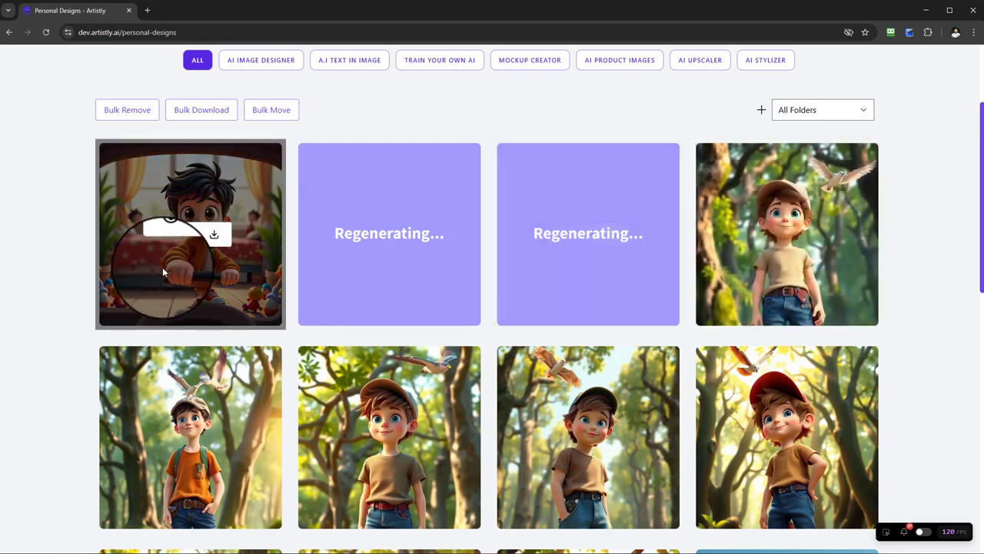
Step: View the details of the finished boy-driving-a-car design, copy its design prompt and regenerate the design
click(168, 235)
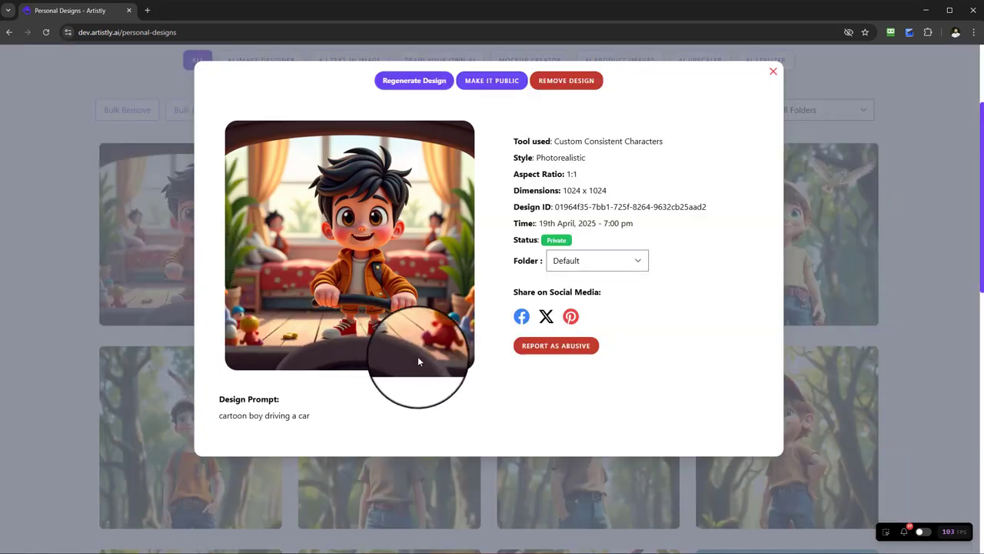
drag(319, 417, 214, 419)
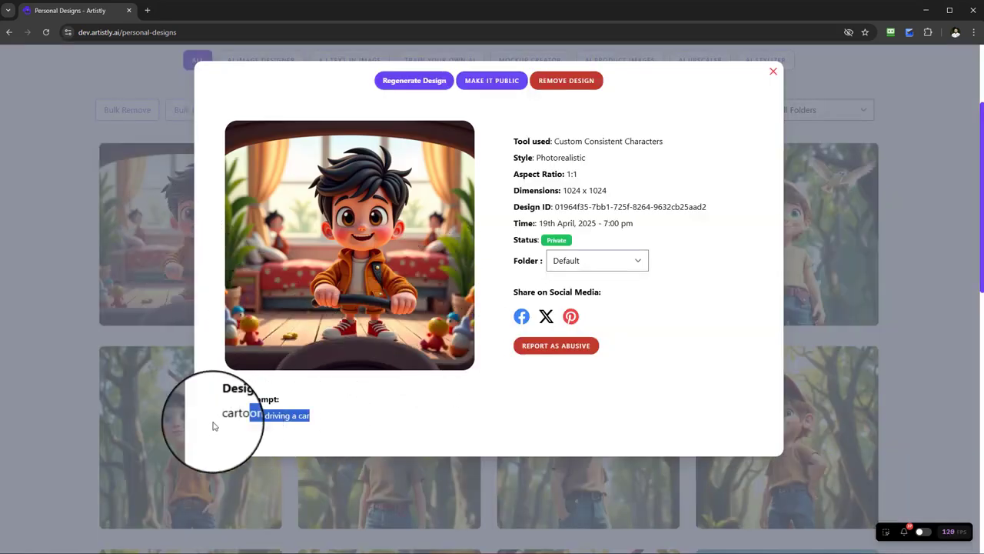
right_click(266, 417)
click(308, 271)
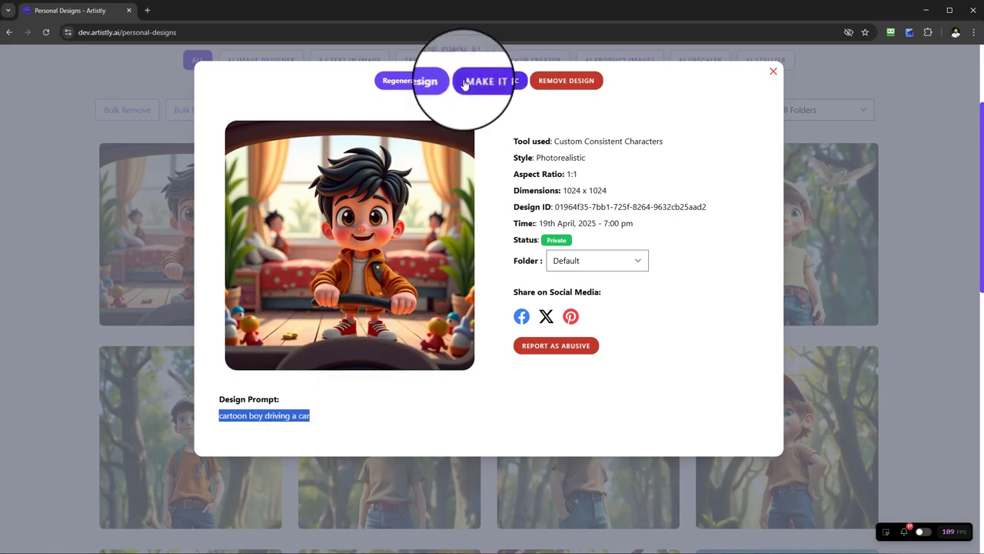
click(414, 80)
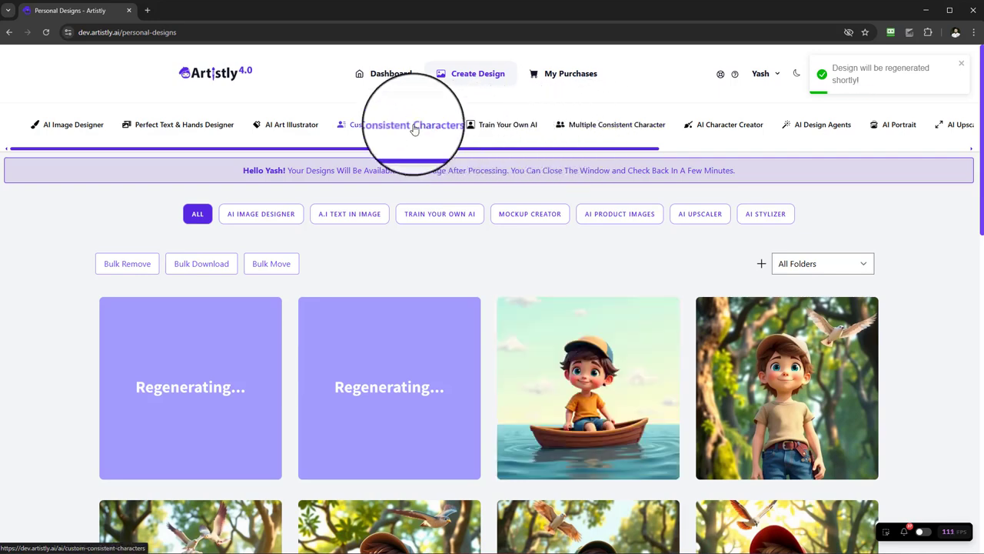
Step: Return to Personal Designs by way of the character tool and view the details of the regenerated boy-on-a-boat design
click(415, 124)
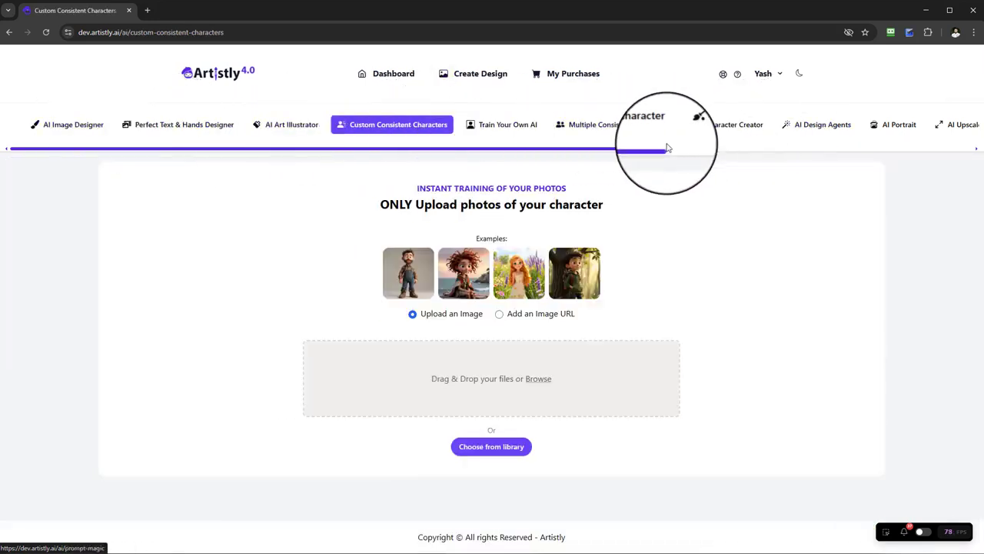
click(857, 127)
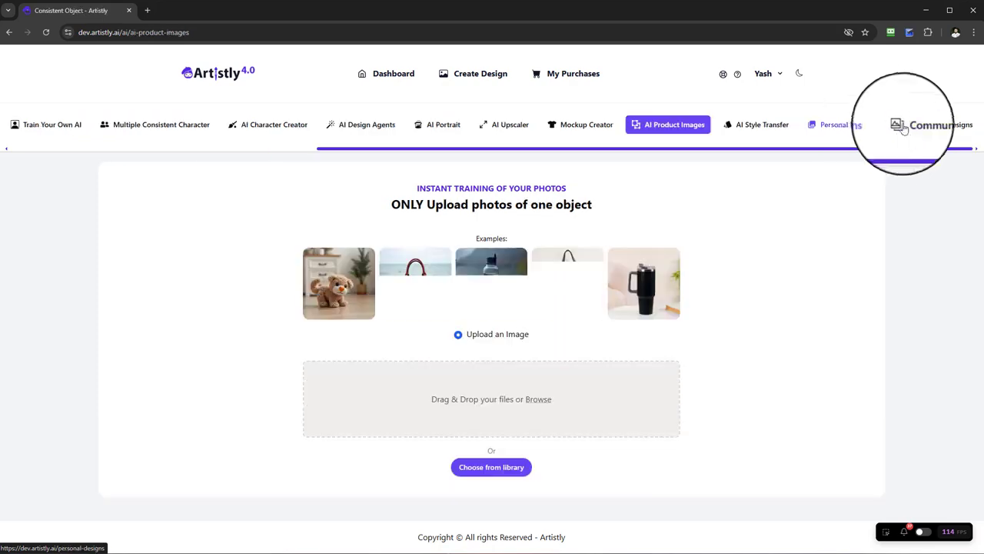
click(866, 129)
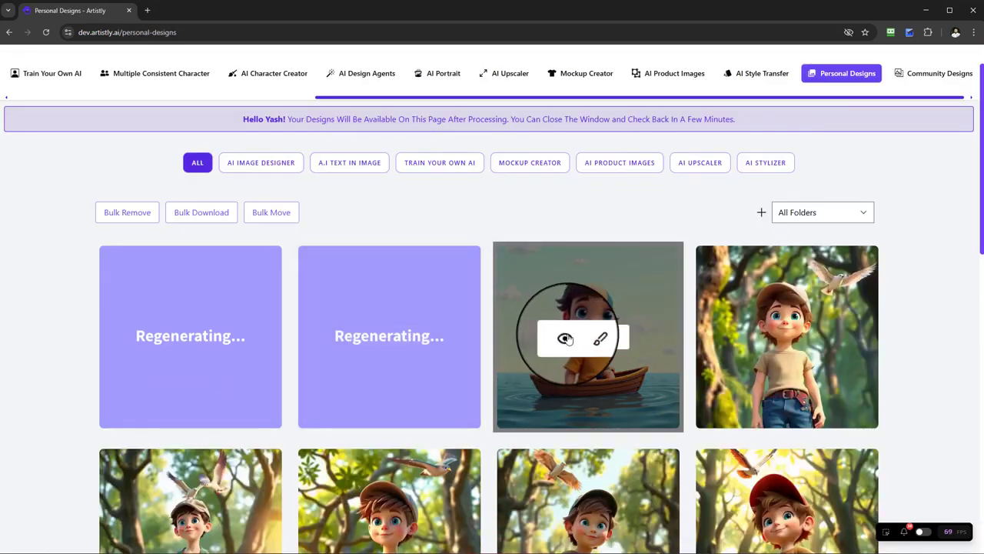
click(564, 338)
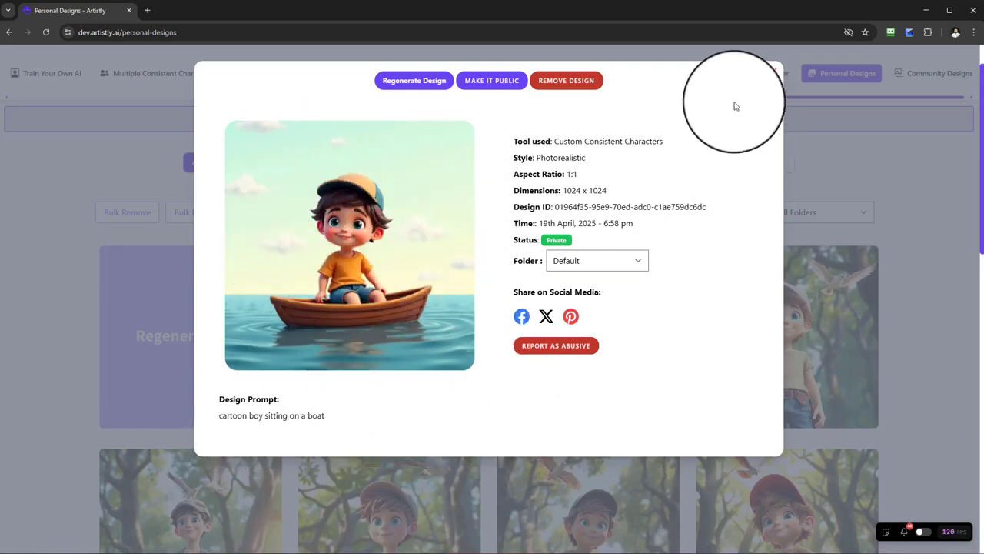
Step: Close the boy-on-a-boat design's details and switch to the Custom Consistent Characters tool
click(773, 73)
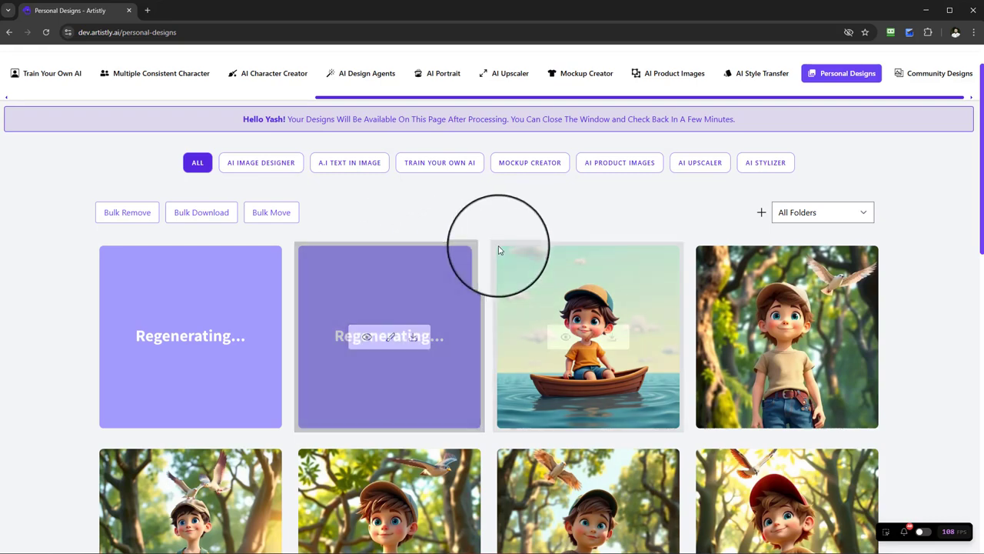
scroll(565, 303, down, 2)
scroll(600, 336, up, 3)
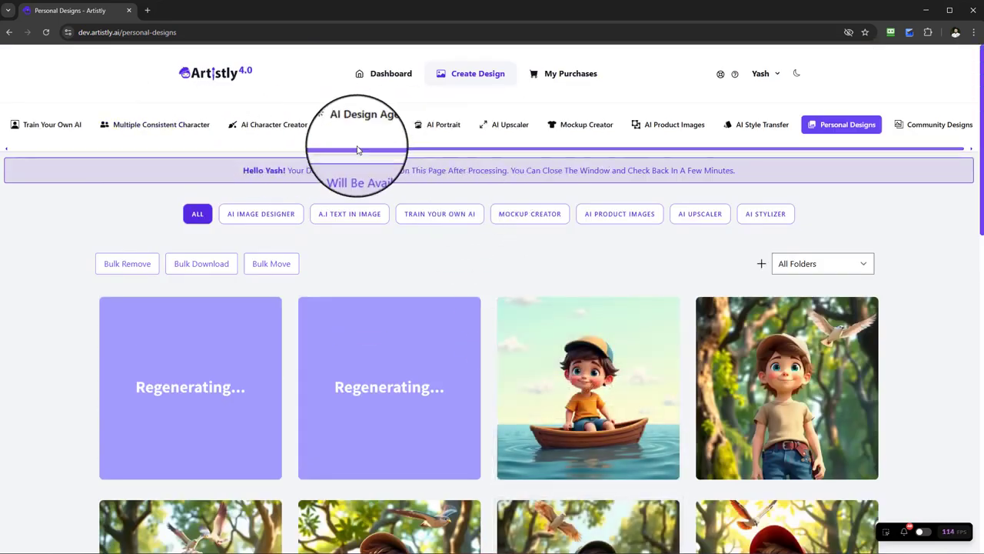
drag(358, 150, 188, 154)
click(241, 123)
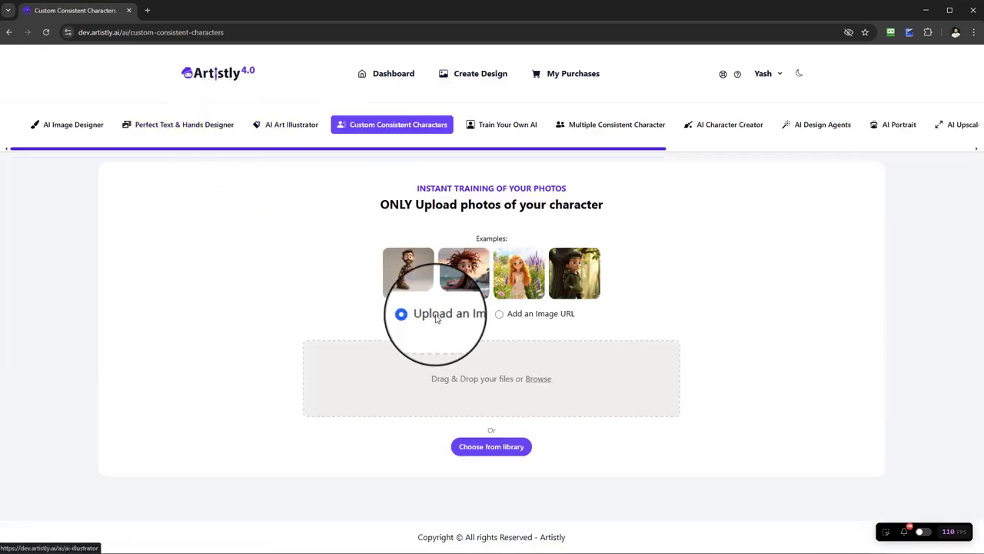
Step: Load the picture of the roller-skating boy in the orange jacket from the media library as the character photo
click(468, 449)
scroll(677, 338, down, 5)
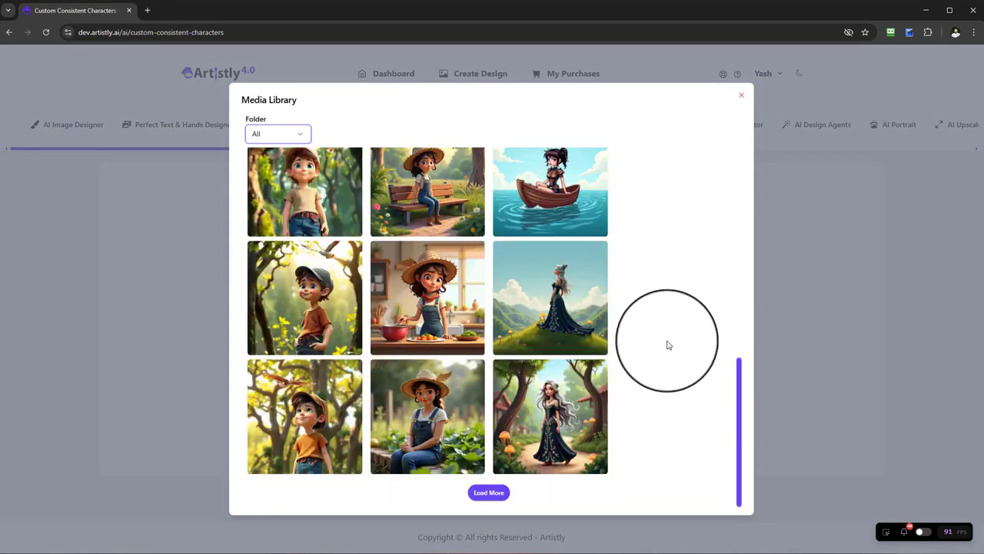
click(489, 486)
scroll(553, 377, down, 10)
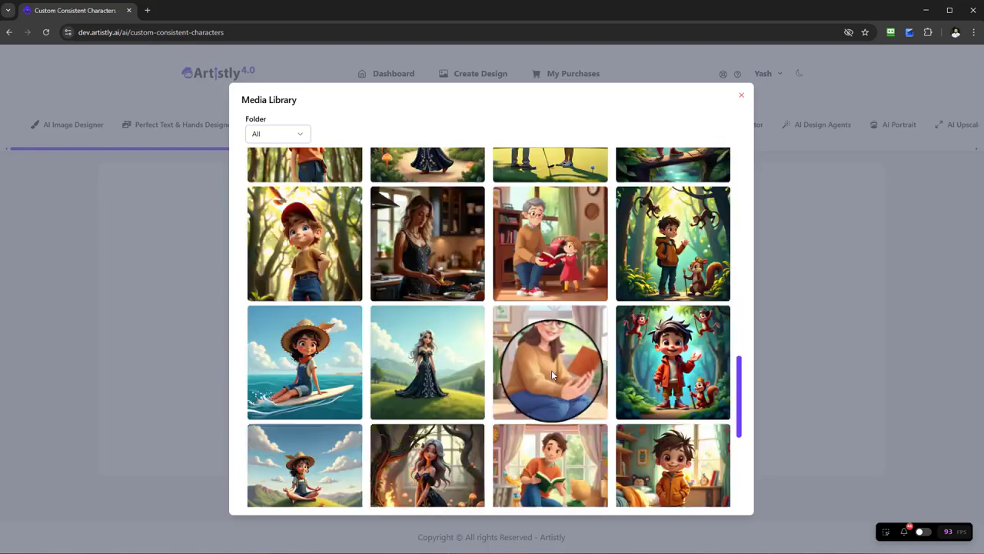
click(490, 492)
scroll(584, 330, down, 5)
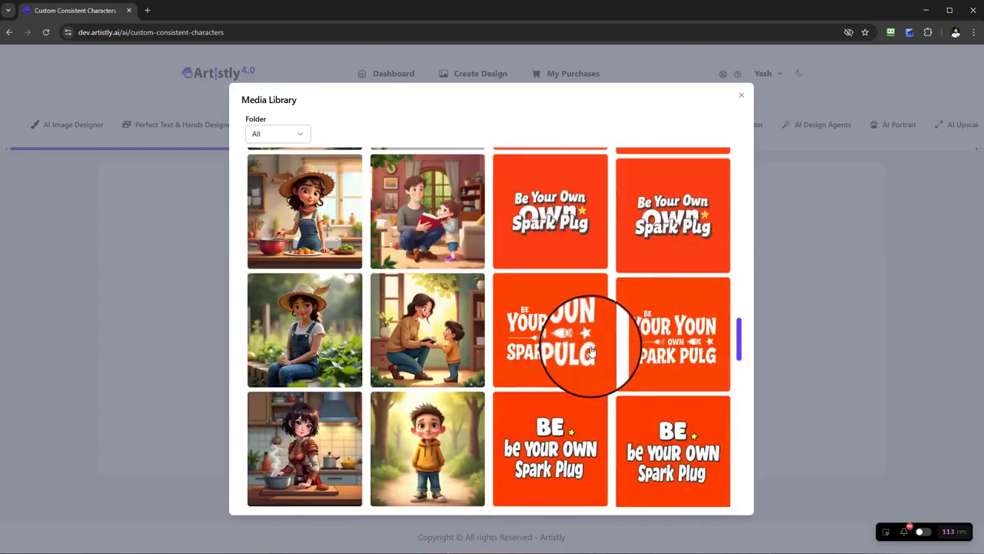
scroll(612, 355, up, 4)
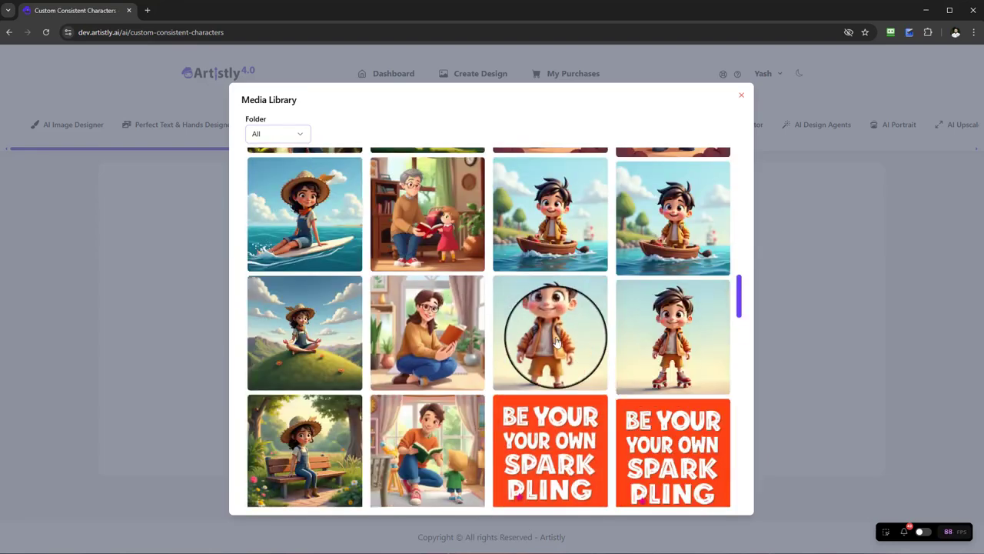
click(545, 332)
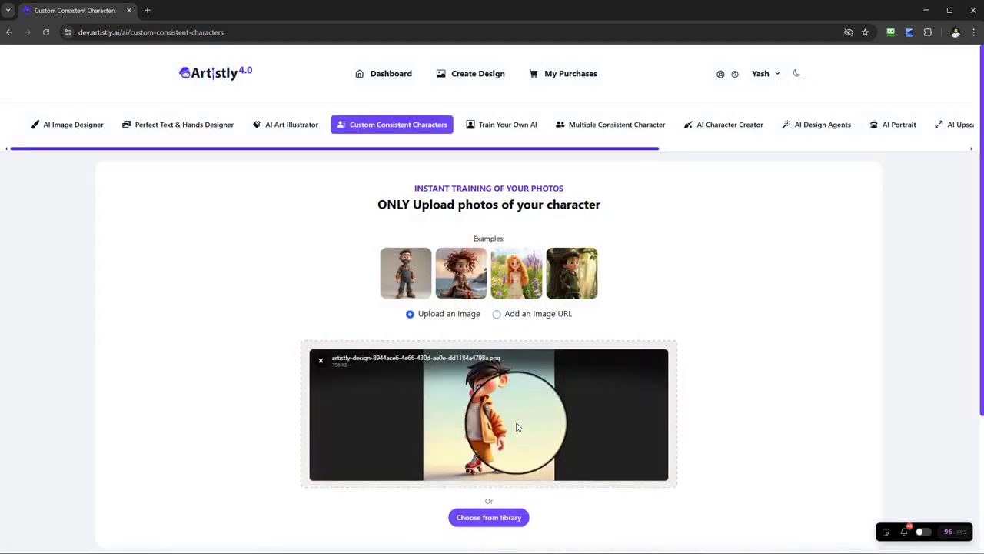
Step: Generate the character at 1:1 (1024 x 1024) px with the prompt "cartoon boy on a plane"
scroll(469, 461, down, 2)
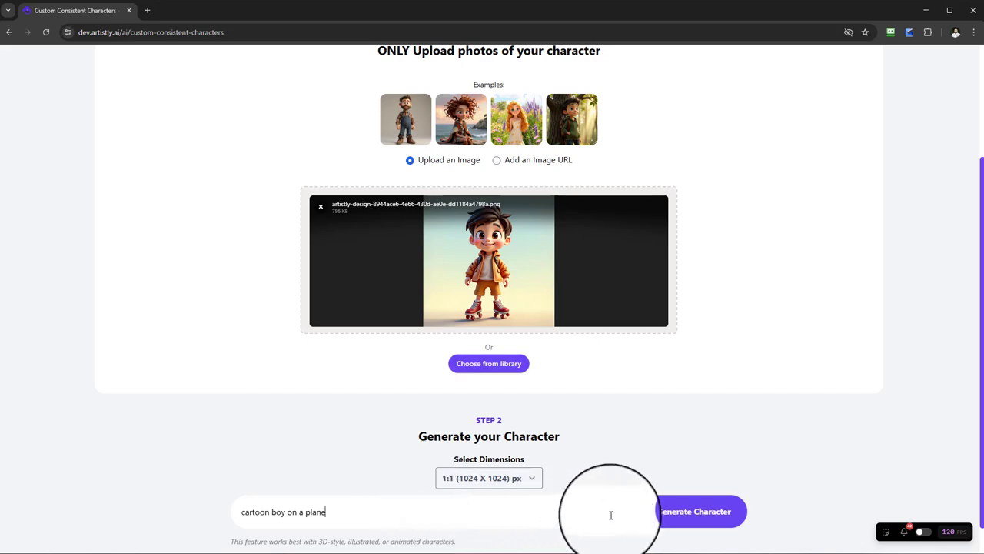
click(678, 512)
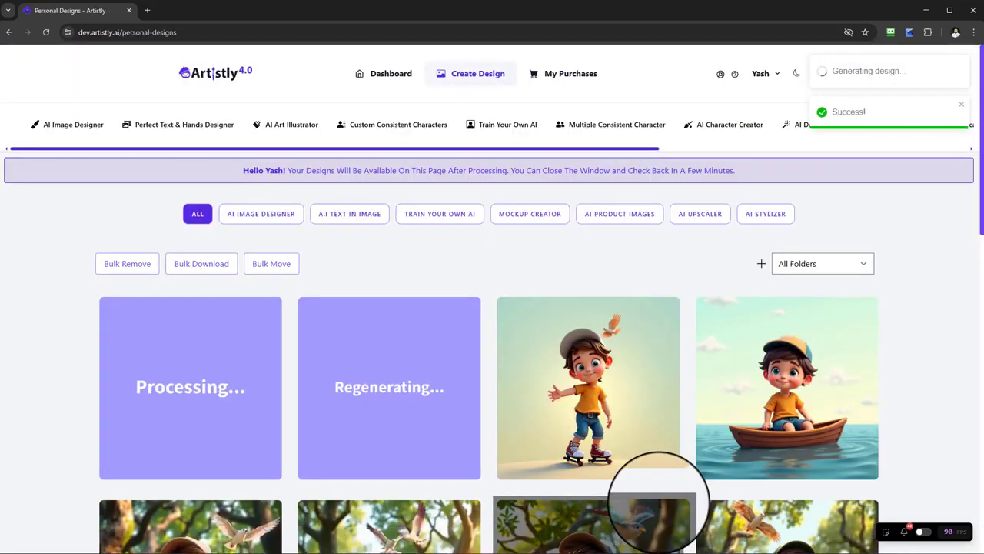
Step: View the details and design prompt of the finished roller-skating boy in the cap, and close them
scroll(614, 327, down, 2)
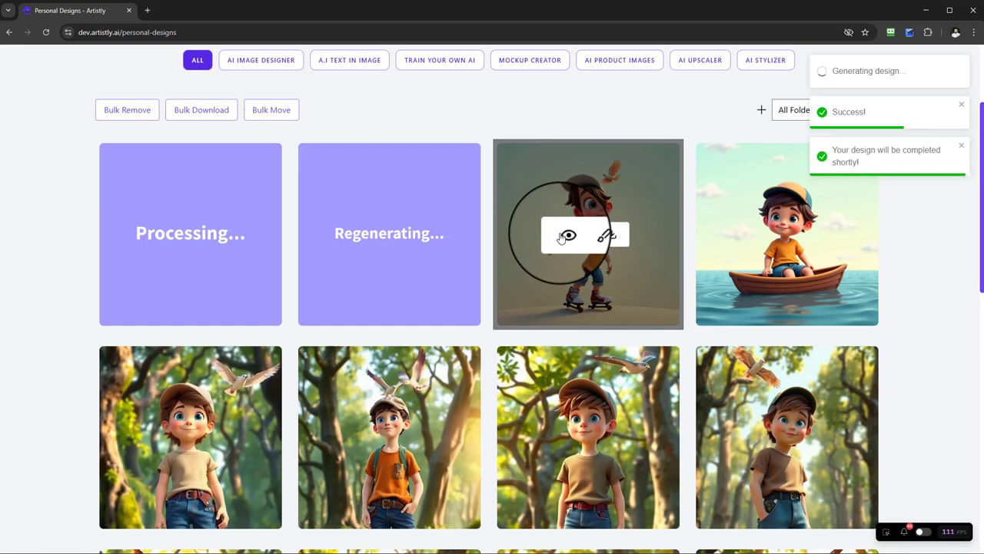
click(567, 236)
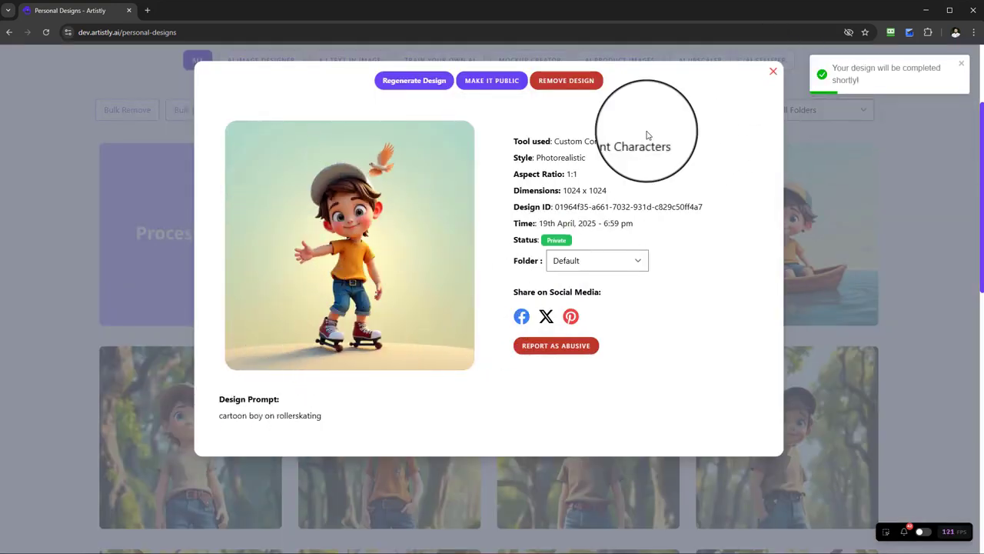
drag(219, 407, 297, 402)
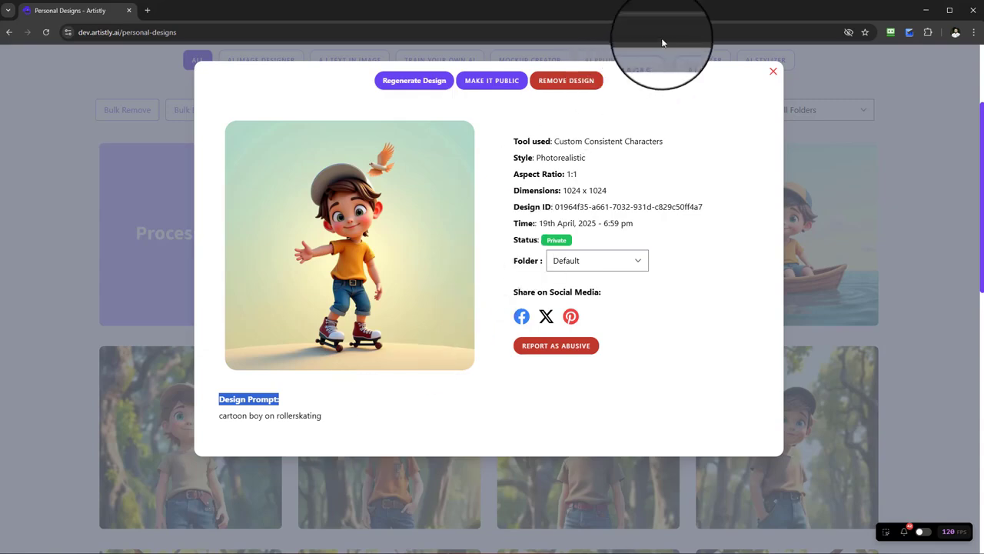
click(774, 72)
Step: Load older personal designs and compare the farm girl, armoured warrior and silver-haired woman images for character consistency
scroll(447, 329, down, 9)
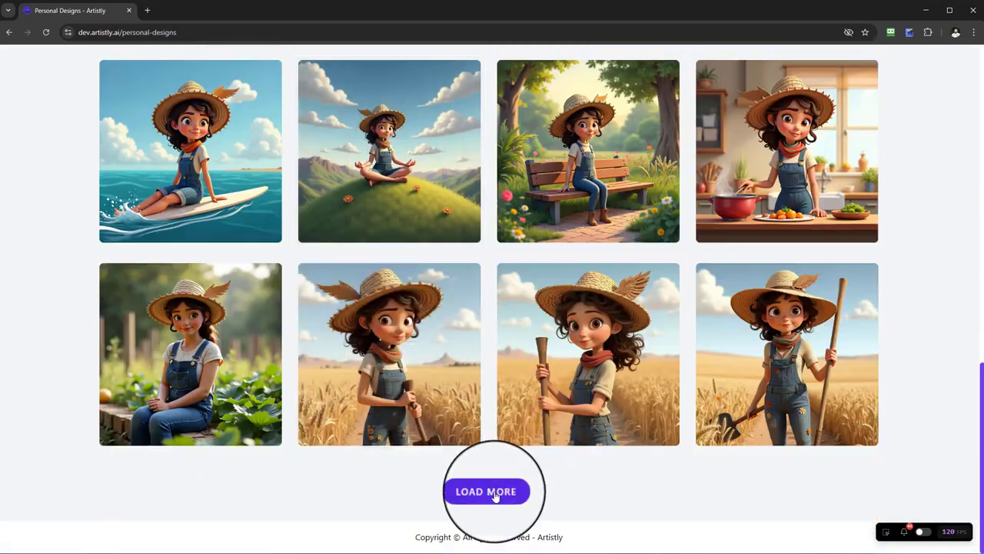
click(495, 496)
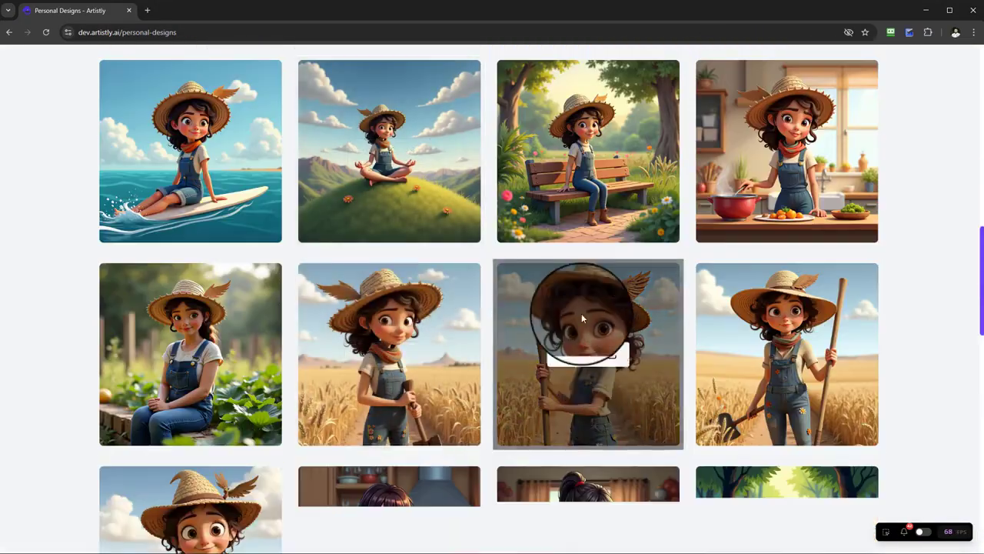
scroll(553, 362, down, 12)
scroll(526, 411, down, 3)
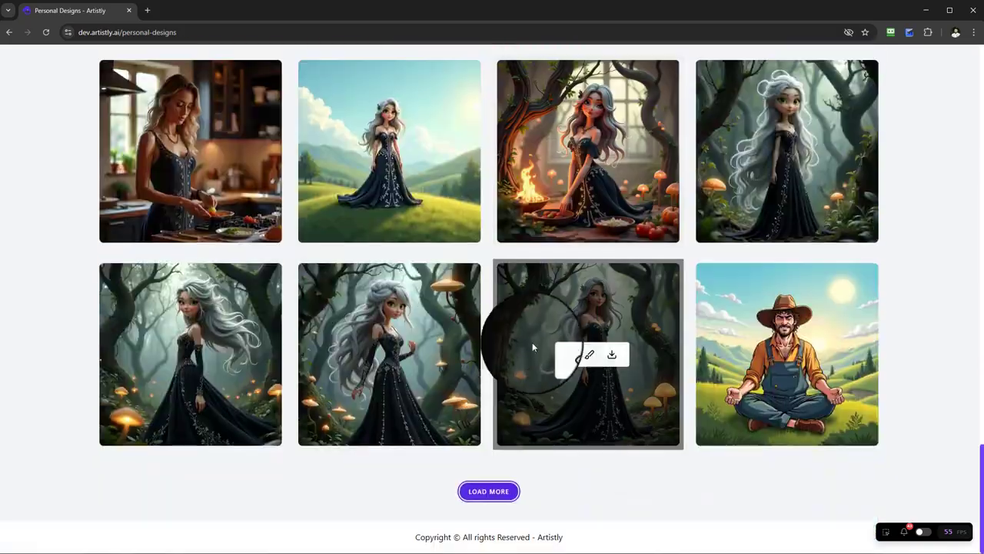
click(505, 492)
scroll(461, 254, up, 2)
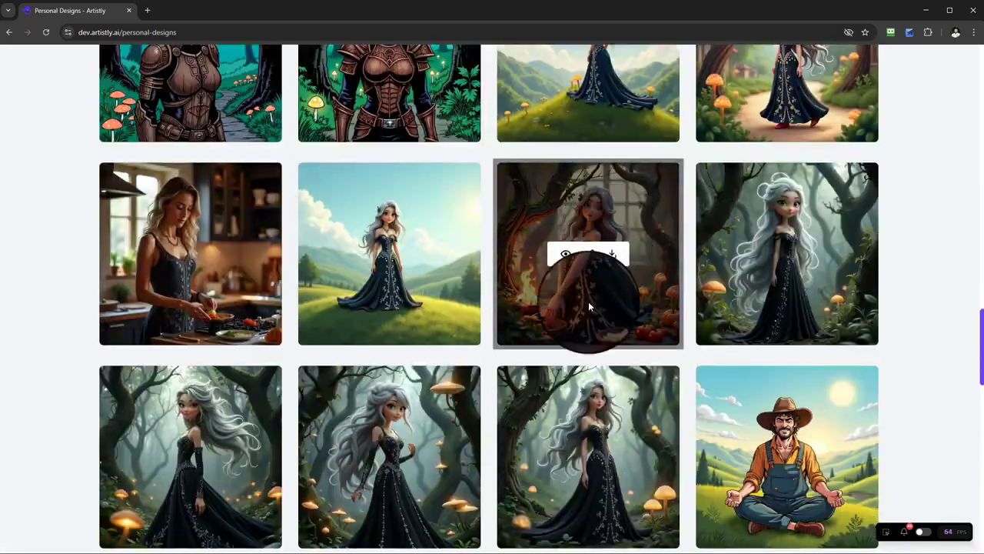
scroll(588, 302, down, 2)
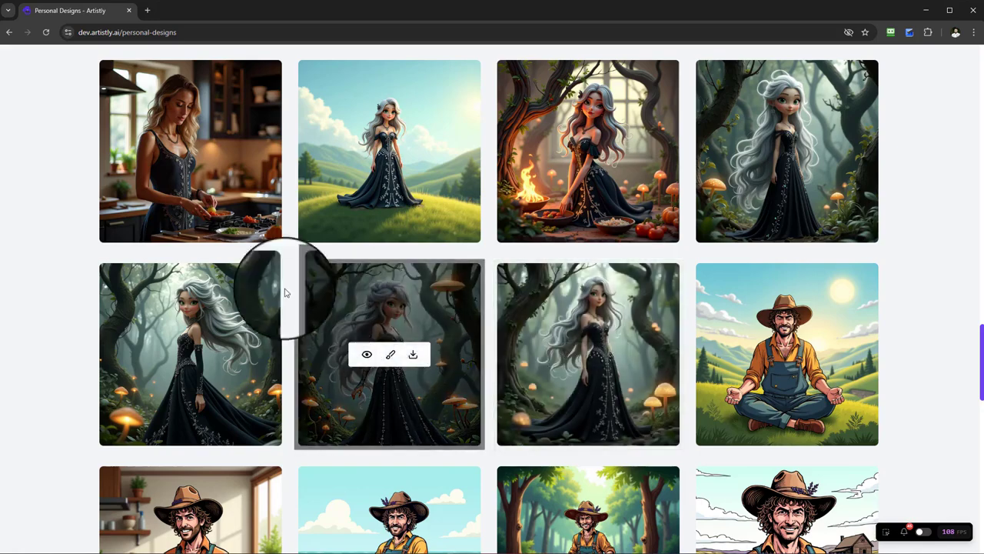
scroll(516, 220, up, 2)
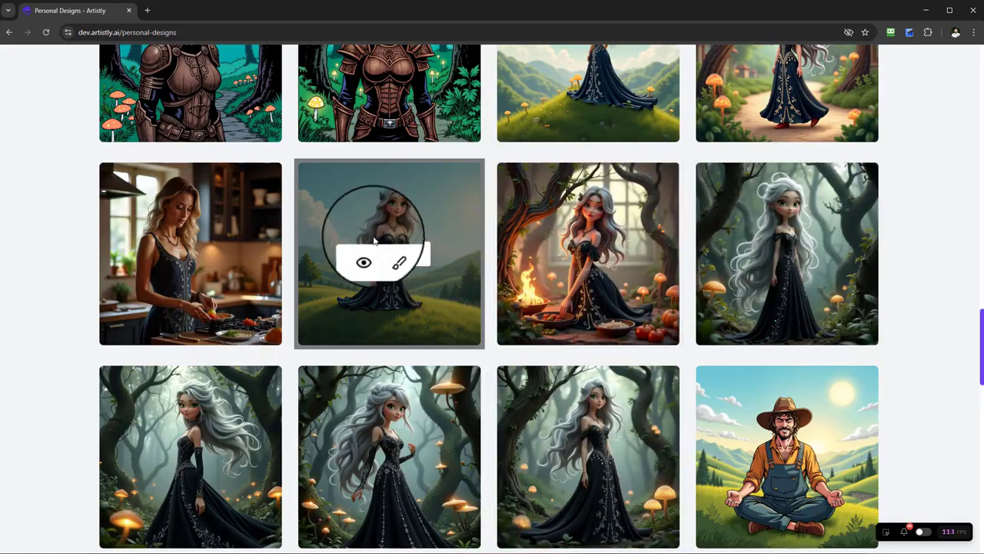
scroll(444, 263, up, 9)
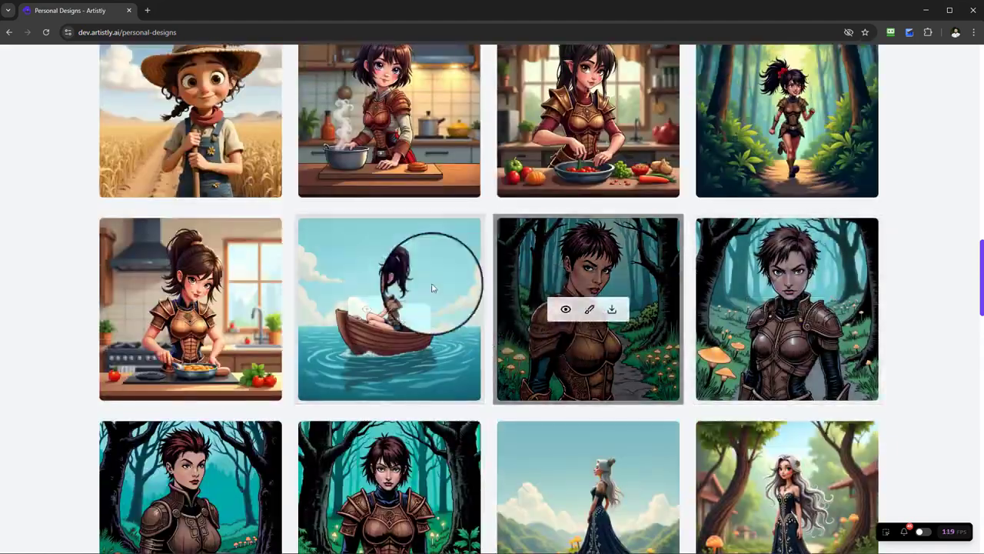
scroll(240, 275, up, 5)
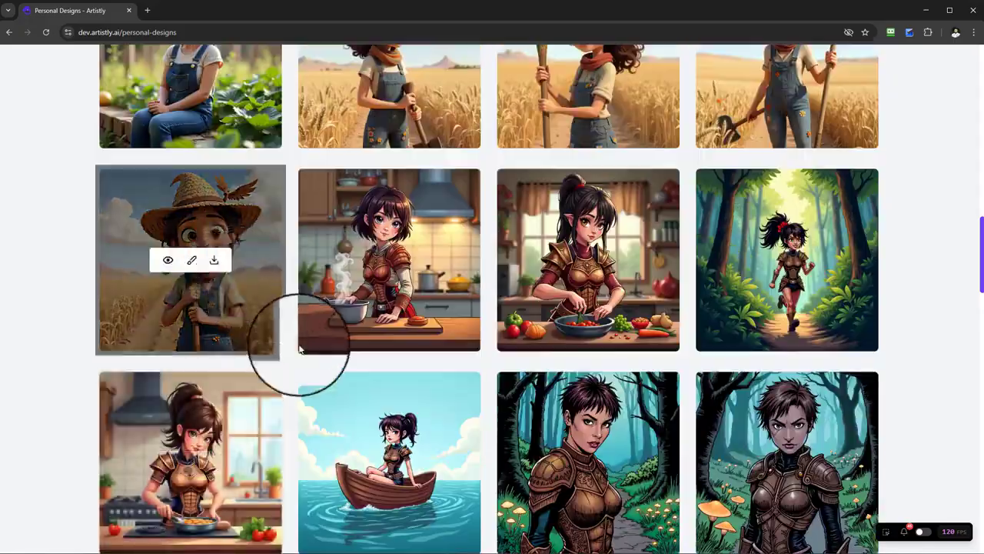
Step: Examine the earlier designs of families reading, boys in forest and bedroom scenes, and astronaut boys
scroll(571, 352, down, 15)
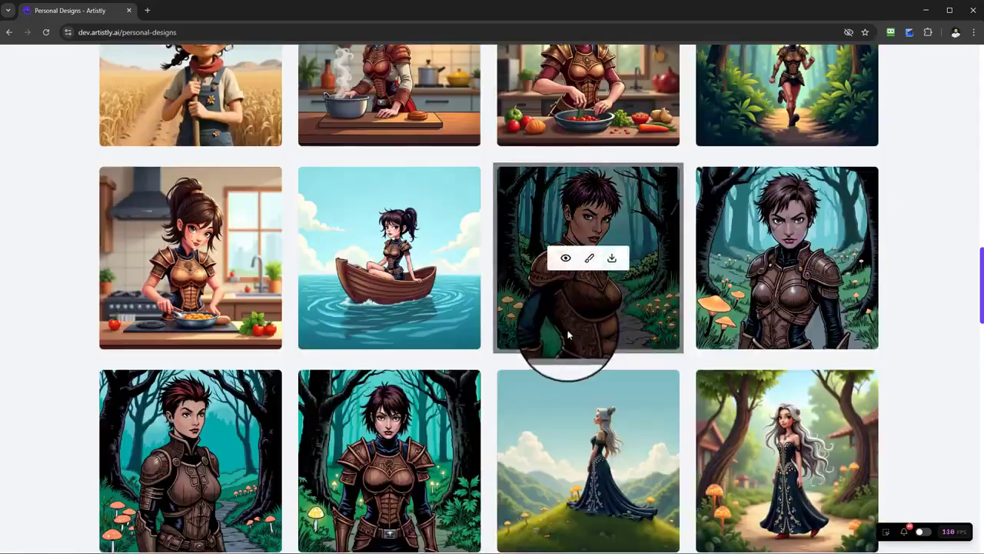
scroll(559, 368, down, 6)
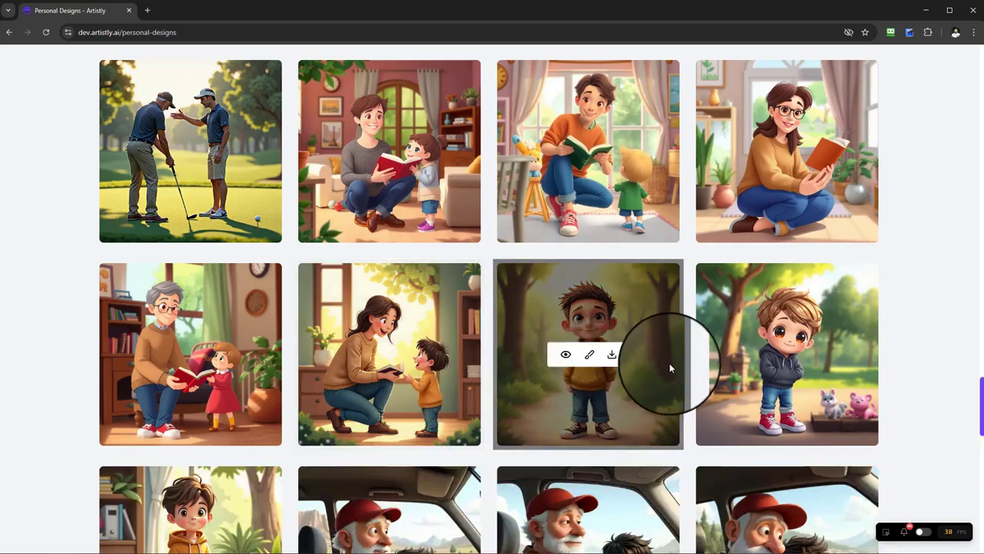
scroll(666, 355, down, 6)
scroll(680, 343, down, 4)
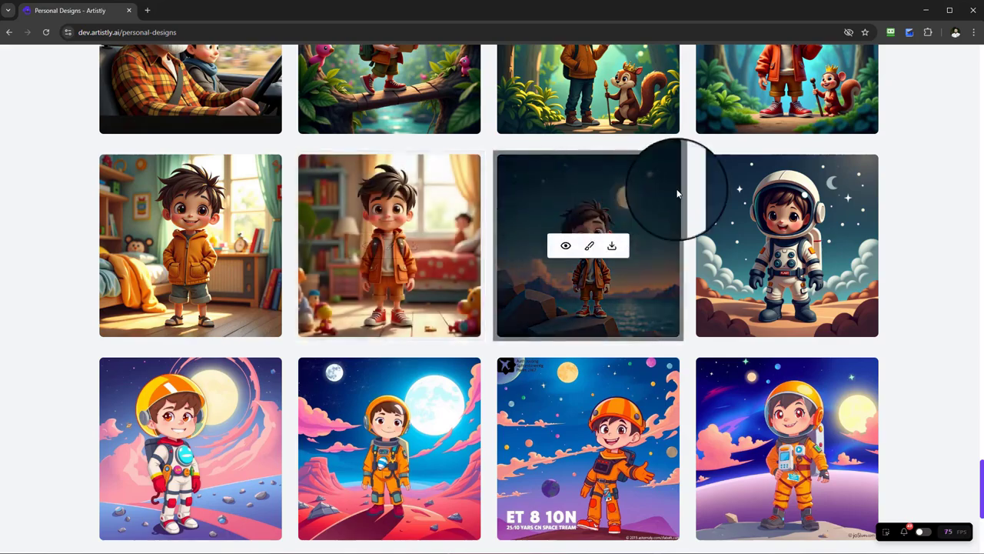
scroll(642, 289, down, 3)
scroll(642, 288, down, 2)
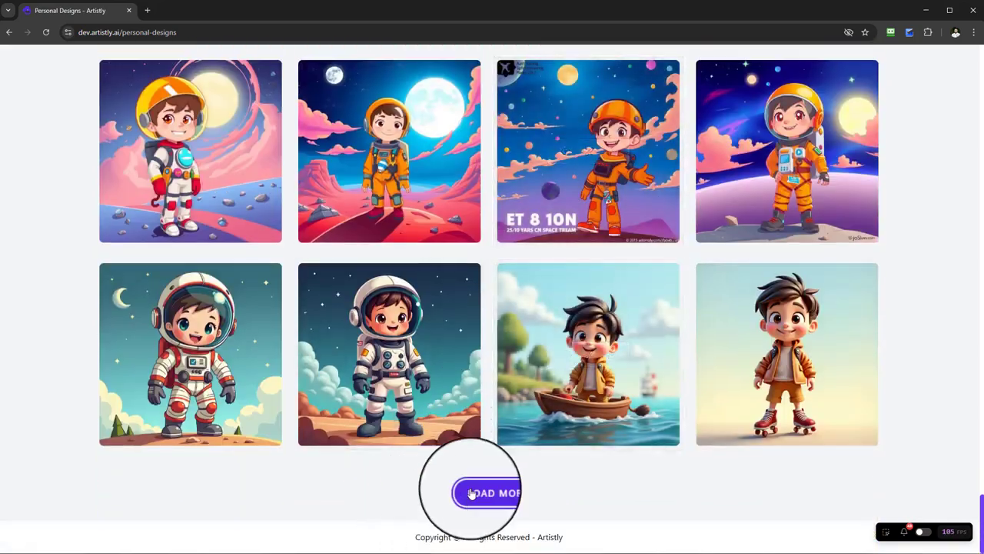
Step: Load further batches of older designs and examine the alien, portrait, car-ride, flower-crowned girl and animal images
click(486, 489)
scroll(654, 357, down, 12)
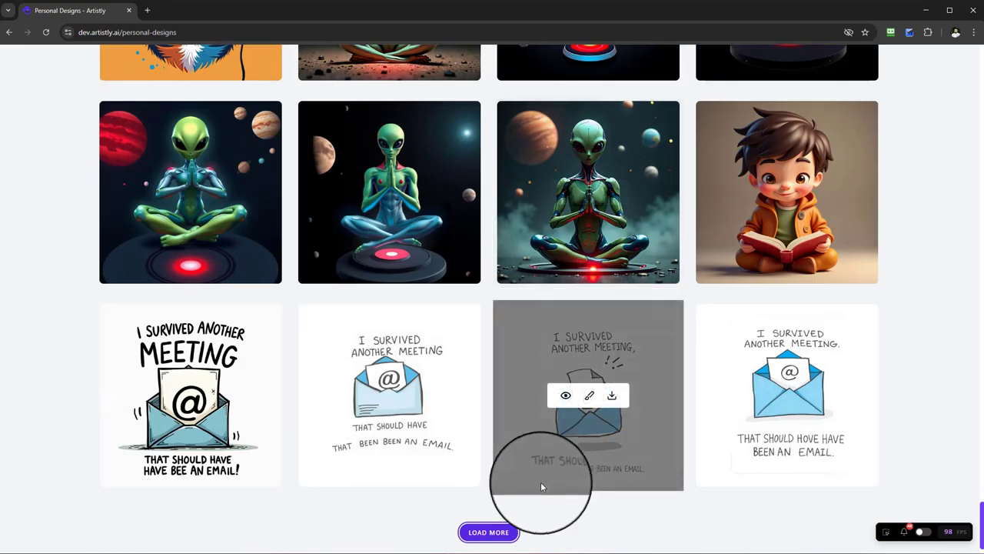
click(493, 531)
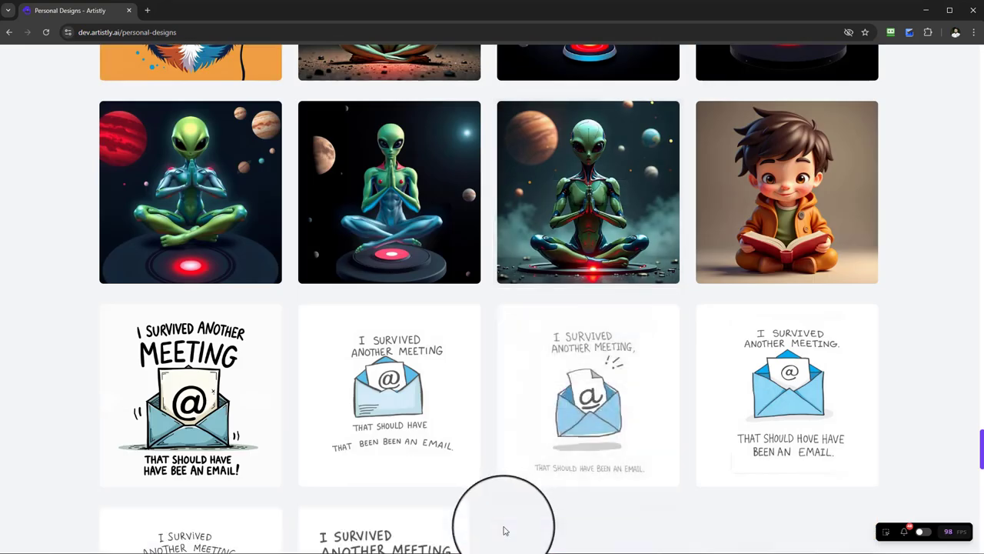
scroll(815, 192, down, 3)
scroll(822, 236, down, 10)
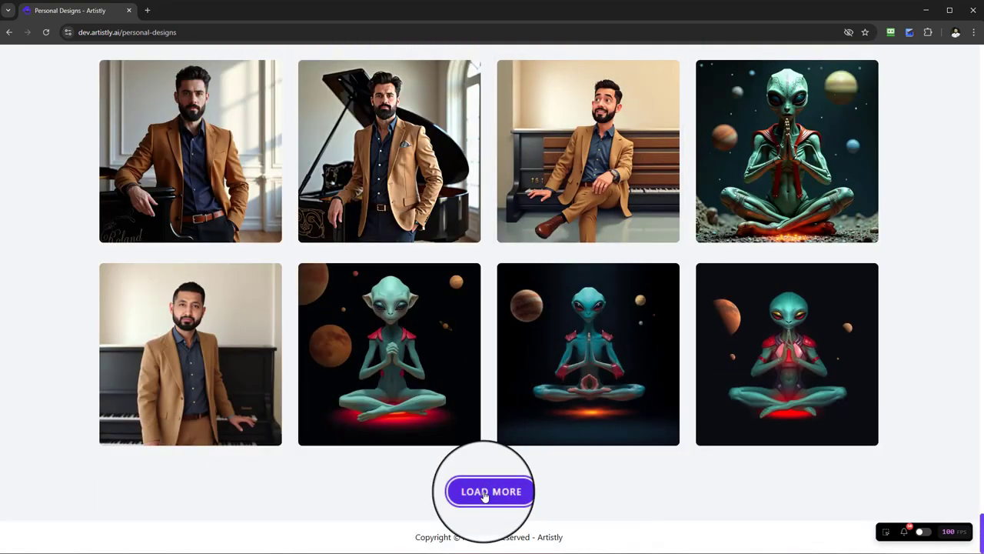
click(484, 493)
scroll(754, 361, down, 4)
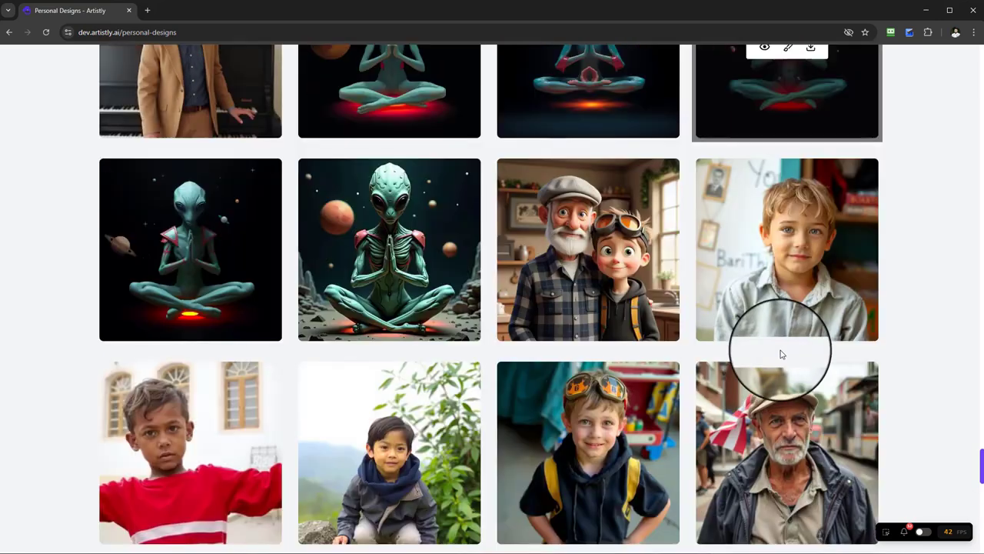
mouse_move(786, 368)
scroll(786, 373, down, 7)
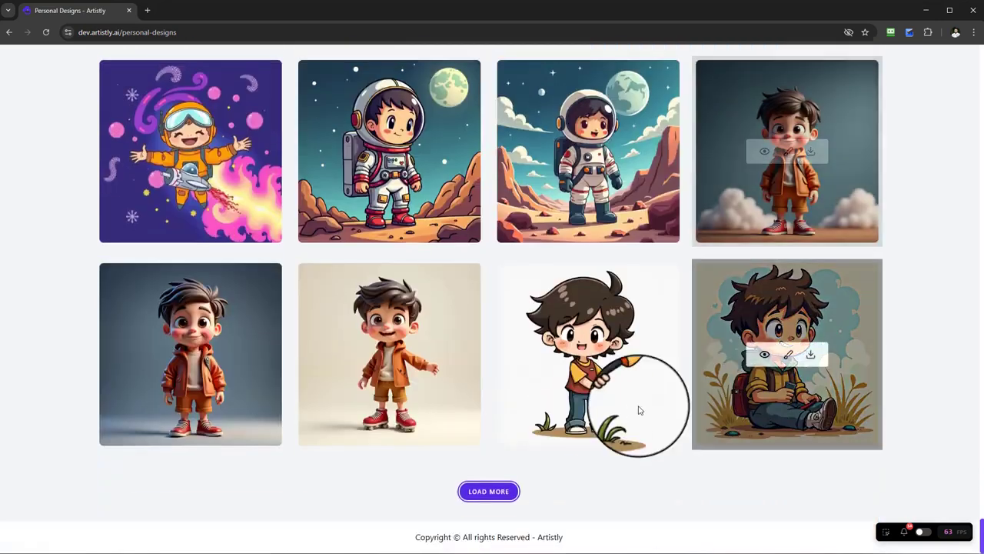
click(487, 490)
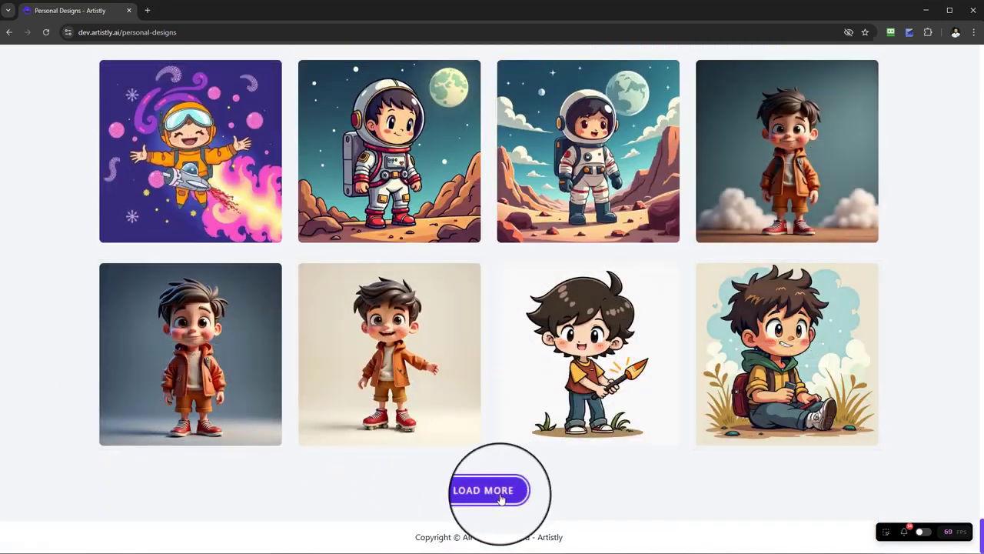
scroll(594, 385, down, 1)
scroll(596, 377, down, 4)
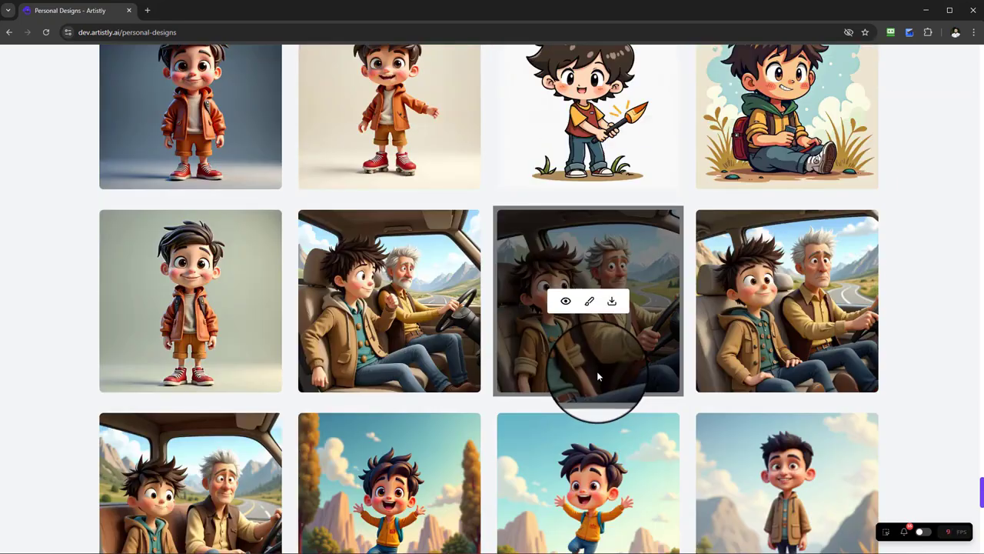
scroll(780, 417, down, 5)
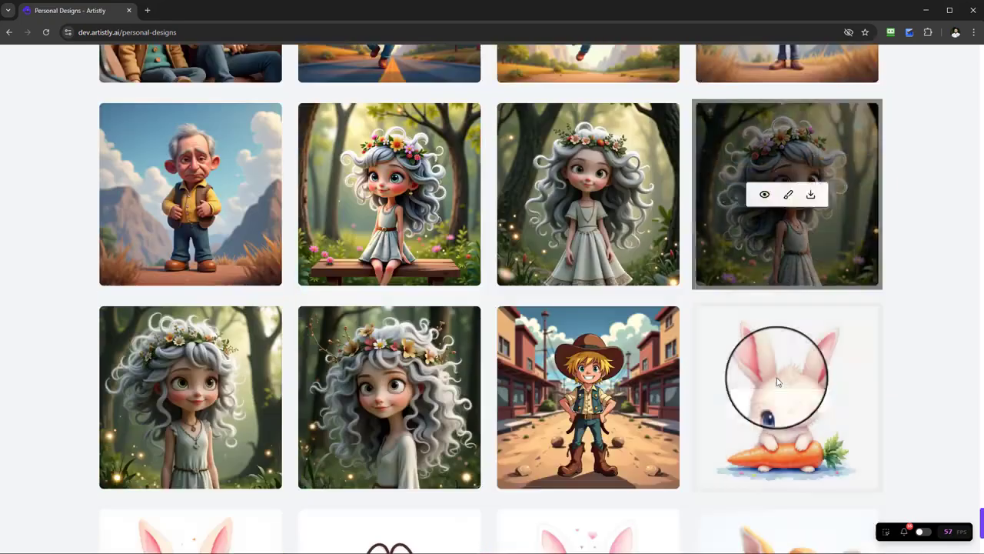
Step: Return to the newest personal designs and view the details of the regenerated boy-driving-a-car design
drag(979, 523, 961, 48)
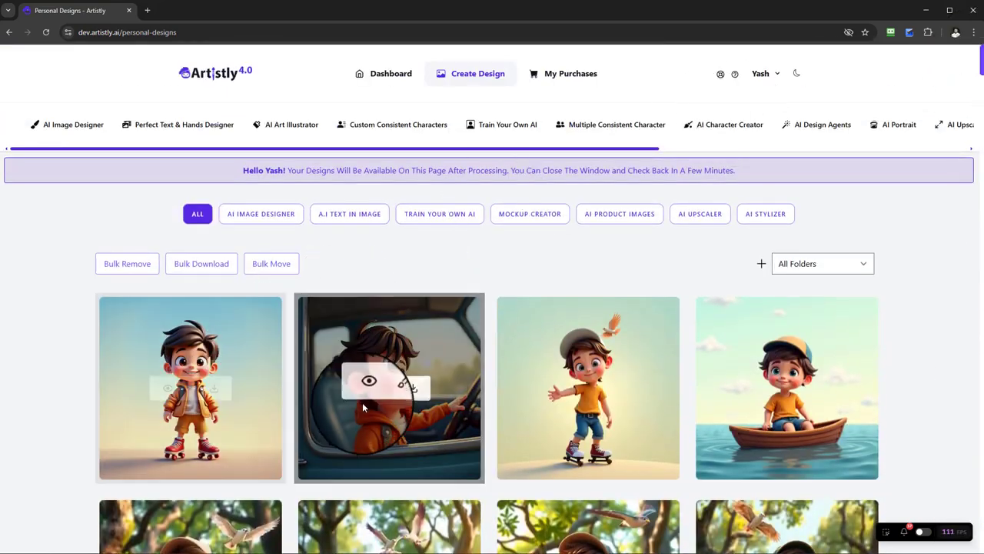
click(366, 389)
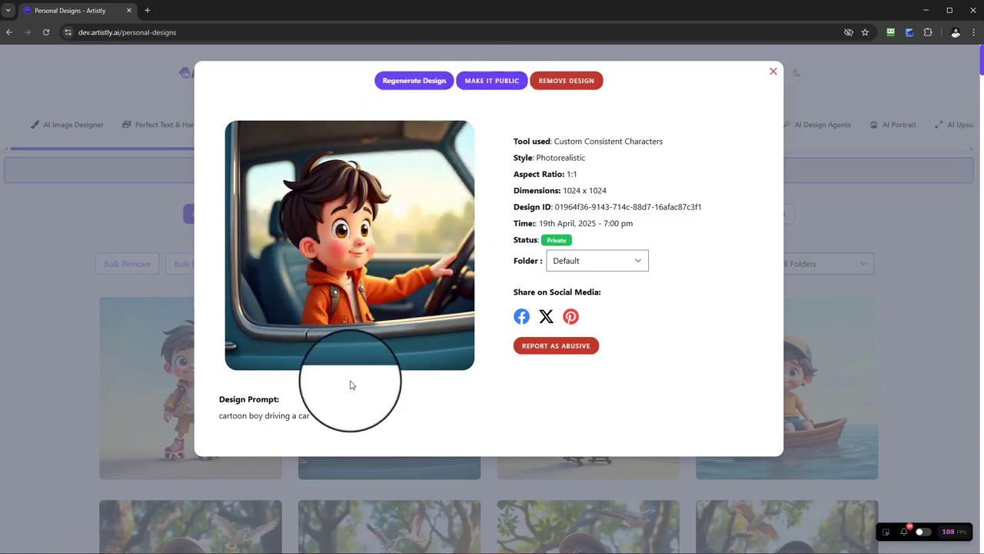
Step: Close the design details and re-examine the straw-hat farm girl, armoured warrior and silver-haired woman designs, returning to the newest ones
click(773, 72)
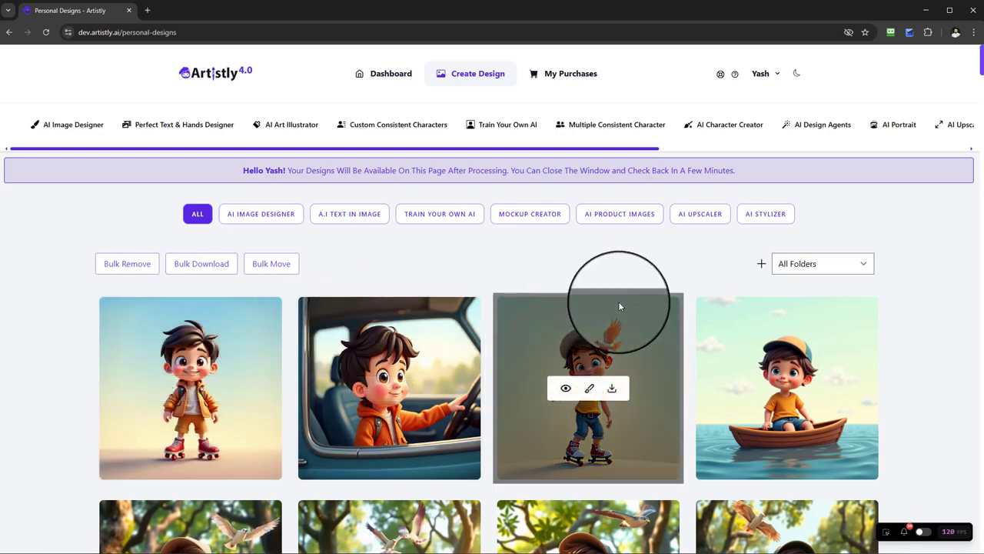
scroll(618, 300, down, 1)
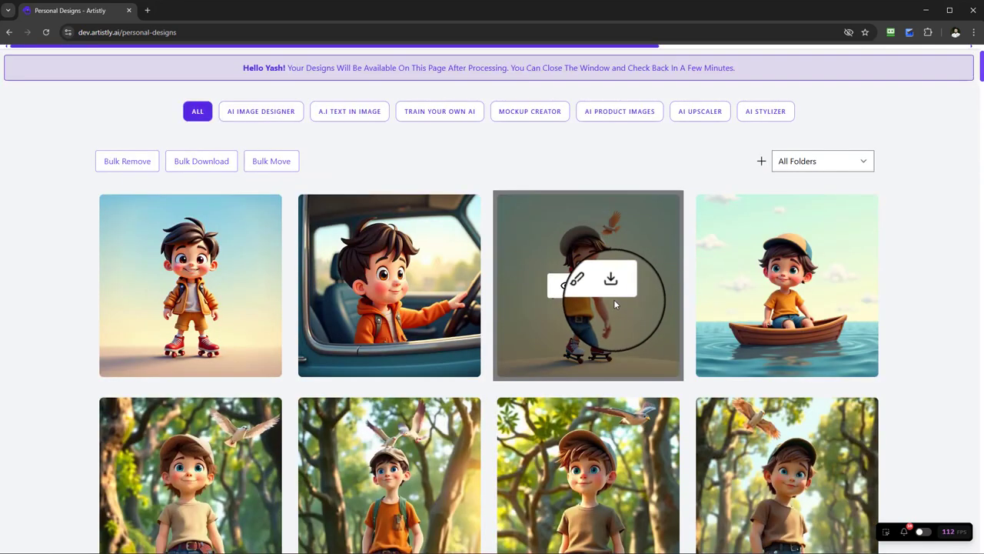
scroll(615, 307, down, 7)
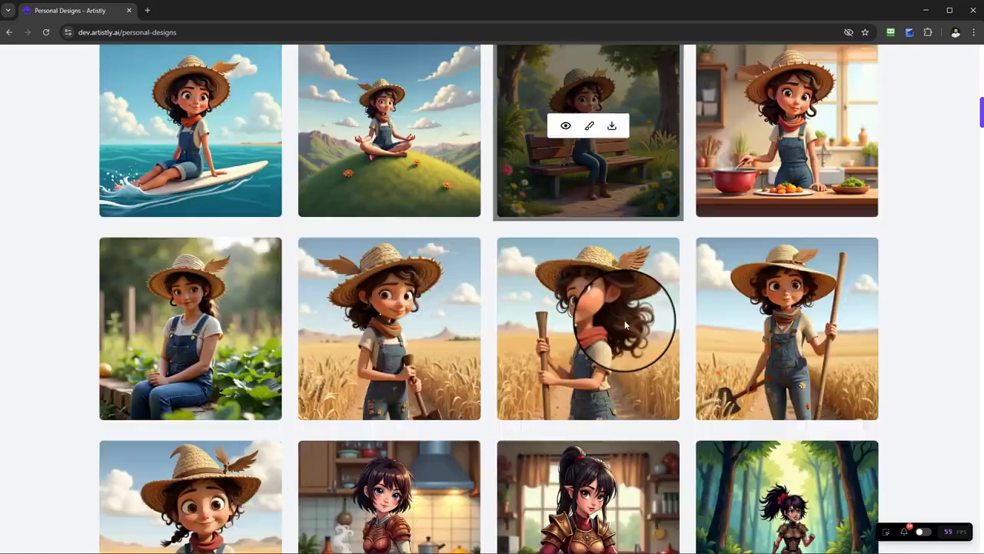
scroll(538, 307, down, 1)
scroll(539, 277, down, 1)
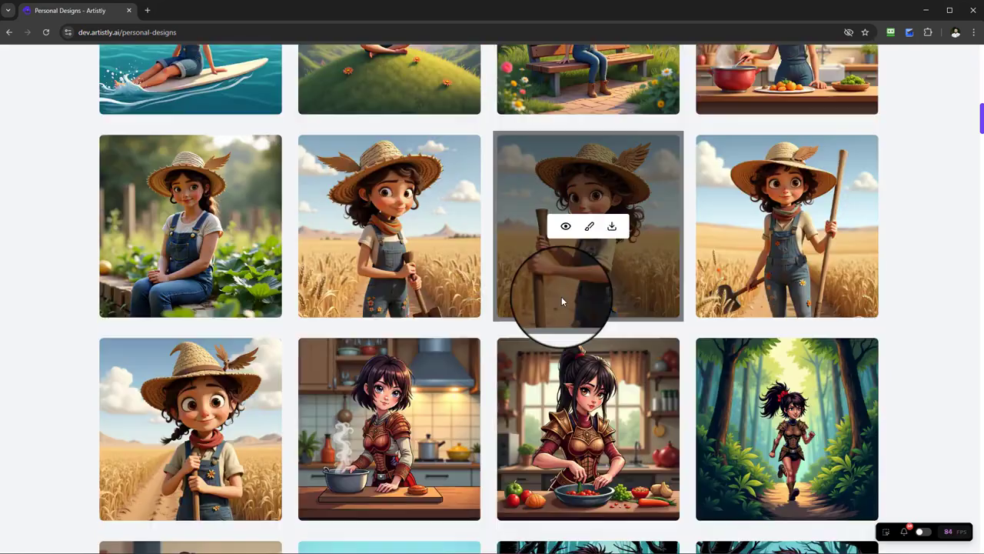
scroll(584, 300, down, 1)
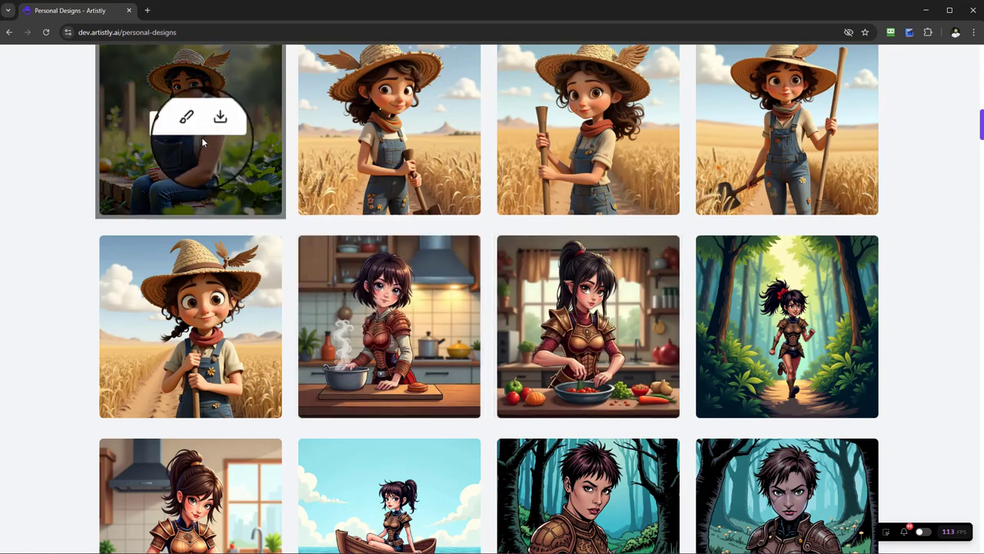
scroll(206, 231, down, 1)
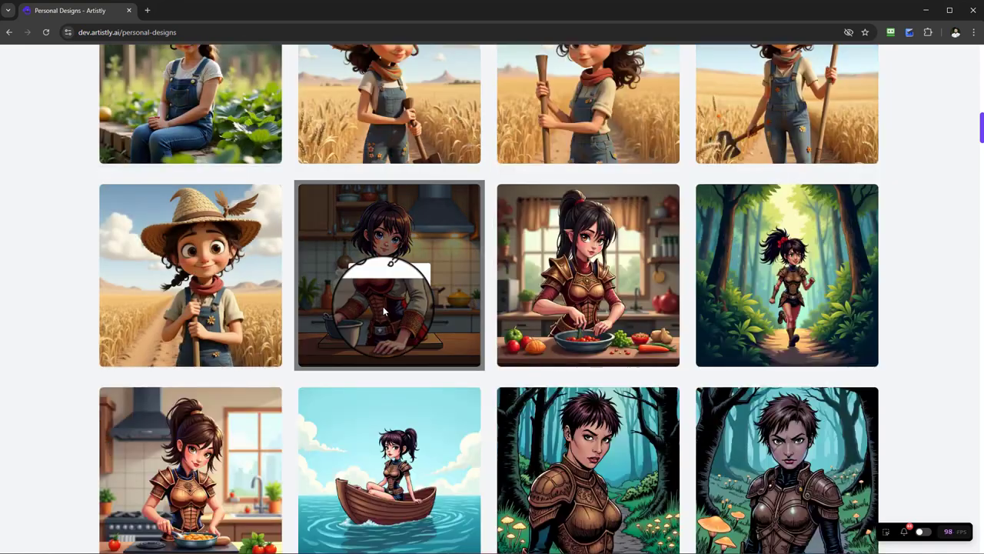
scroll(533, 302, down, 4)
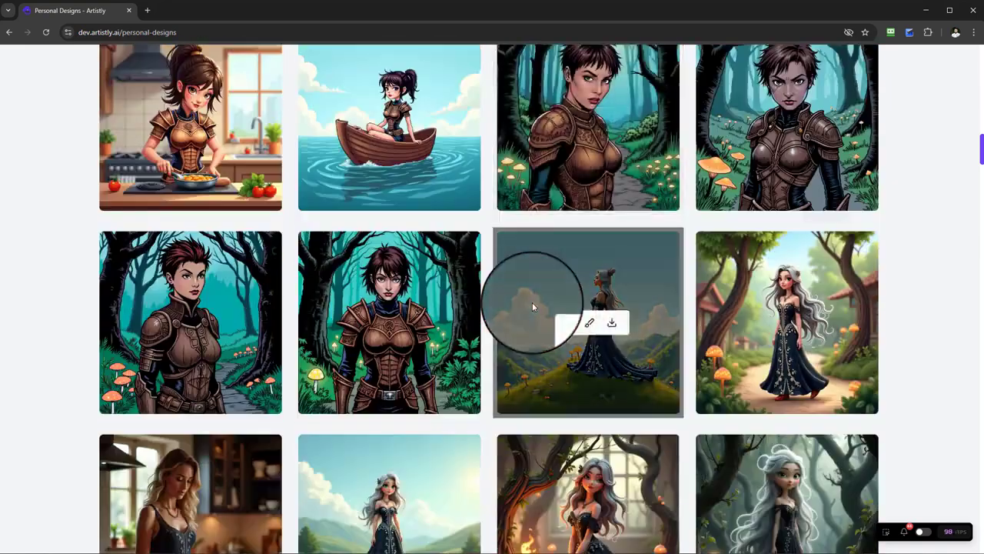
scroll(552, 339, up, 10)
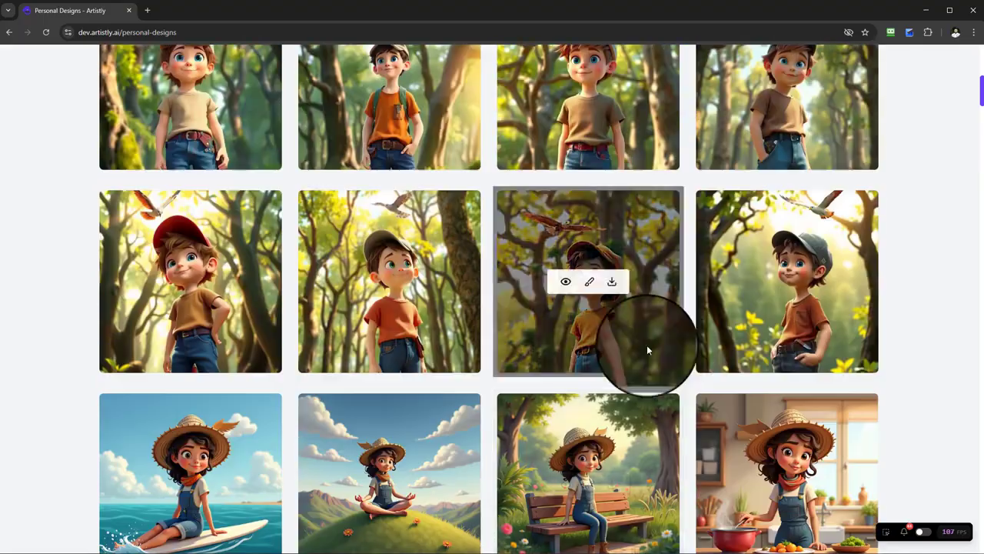
scroll(647, 345, up, 5)
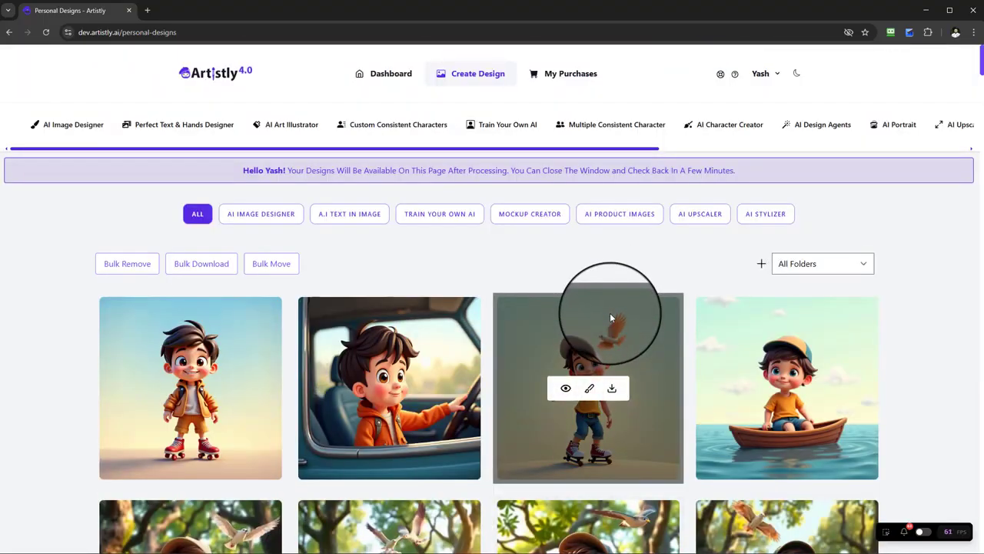
Step: Try to open the design of the roller-skating boy in a cap for editing
scroll(610, 315, down, 1)
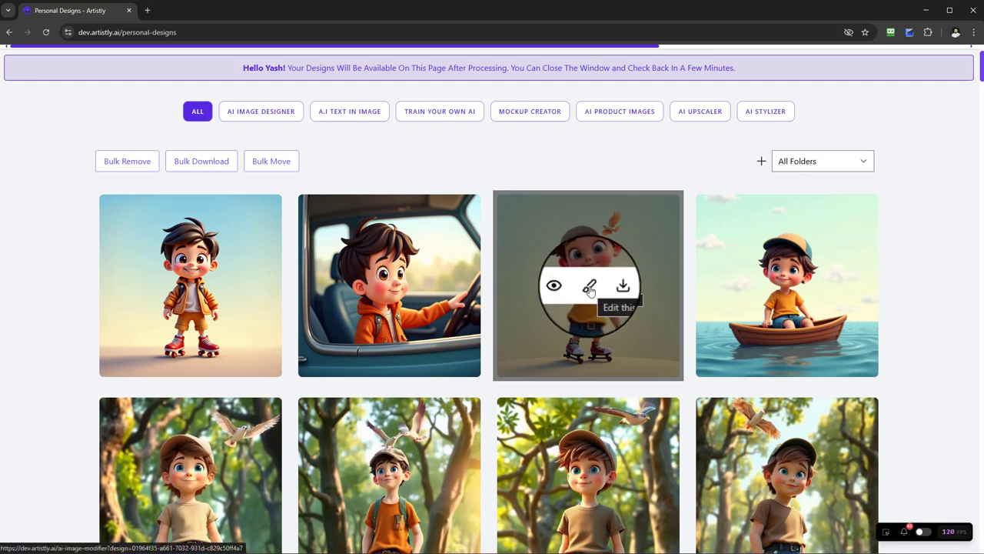
click(590, 287)
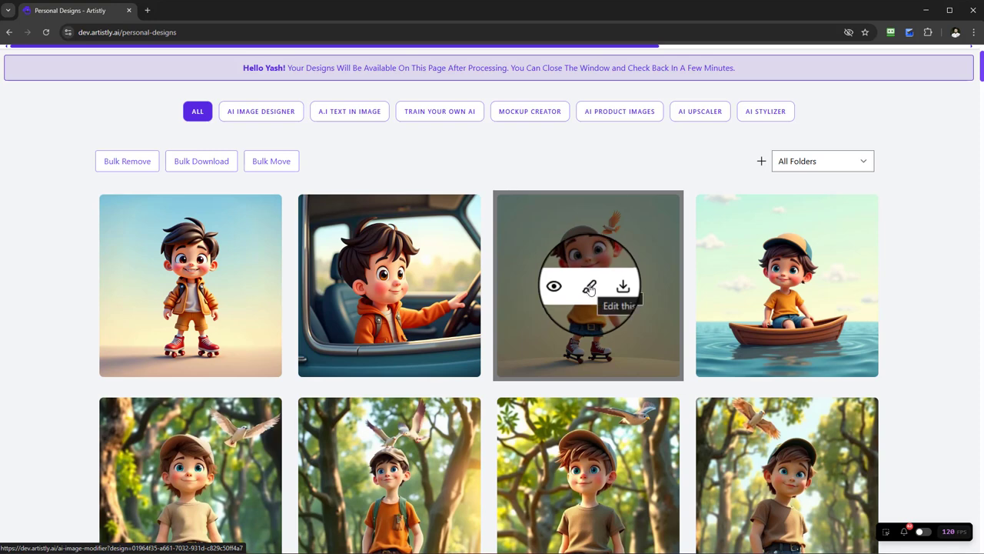
click(590, 289)
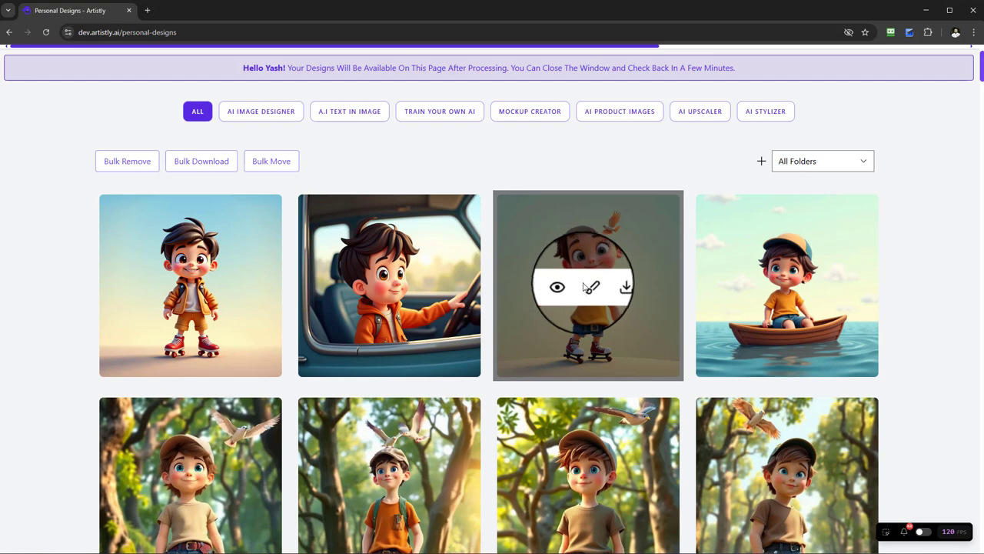
scroll(661, 246, up, 2)
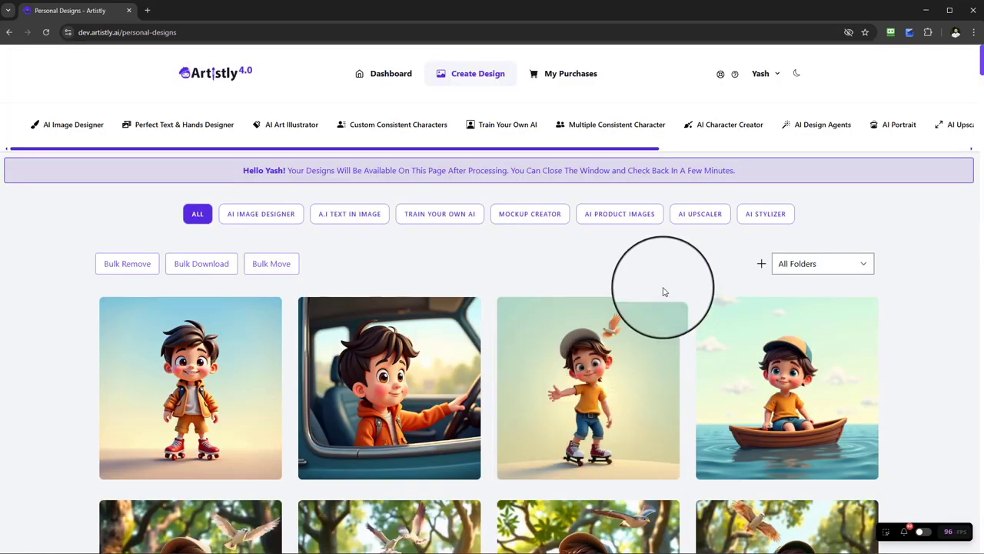